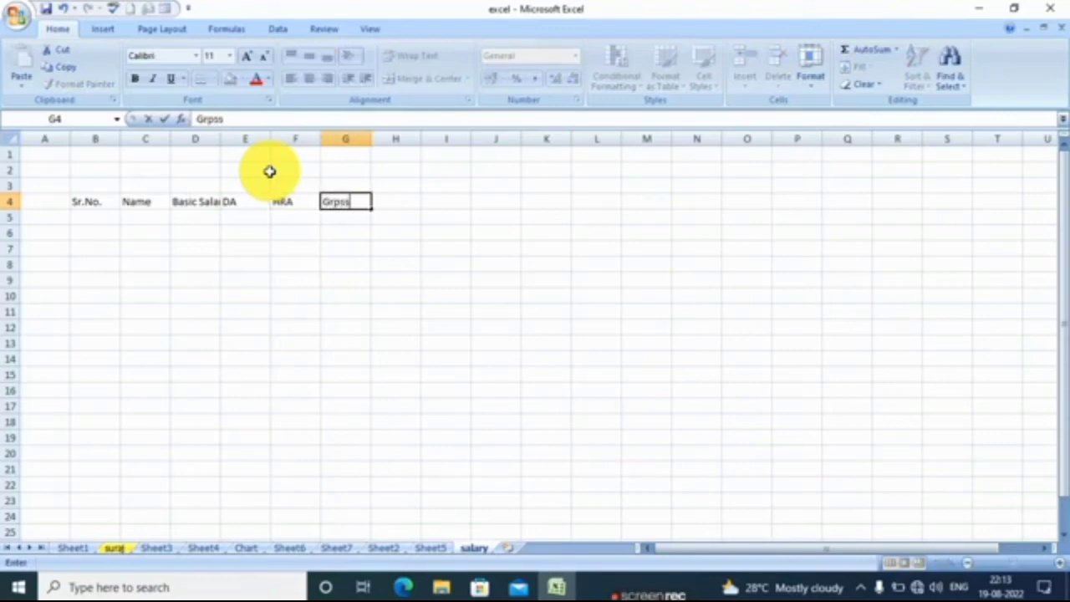
Step: Correct the heading in cell G4 so that it reads Gross Salary
key(BackSpace)
key(BackSpace)
key(BackSpace)
key(BackSpace)
text(ross)
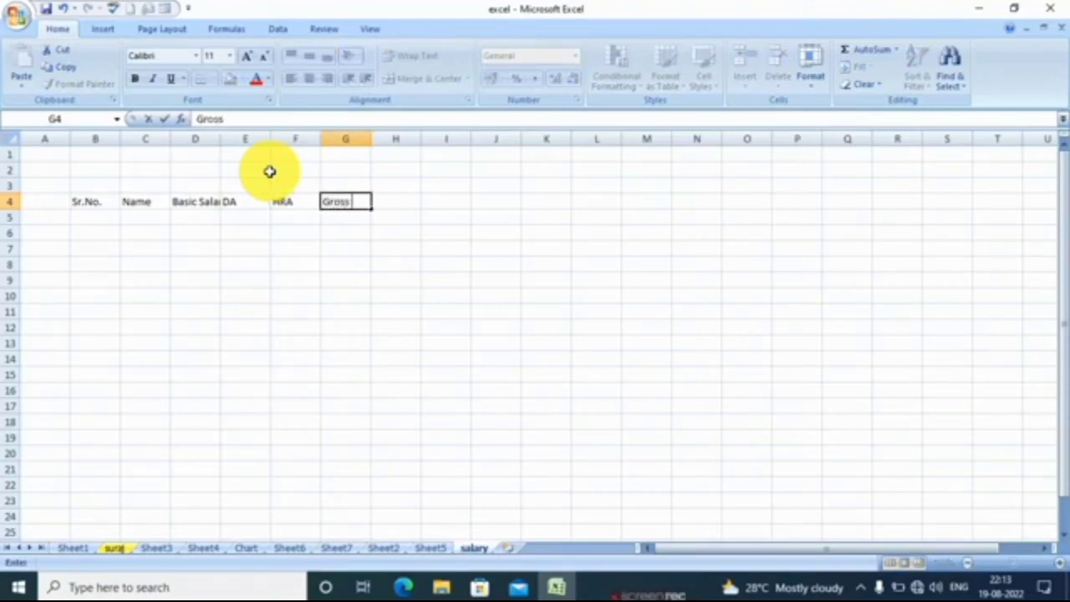
text( Salary)
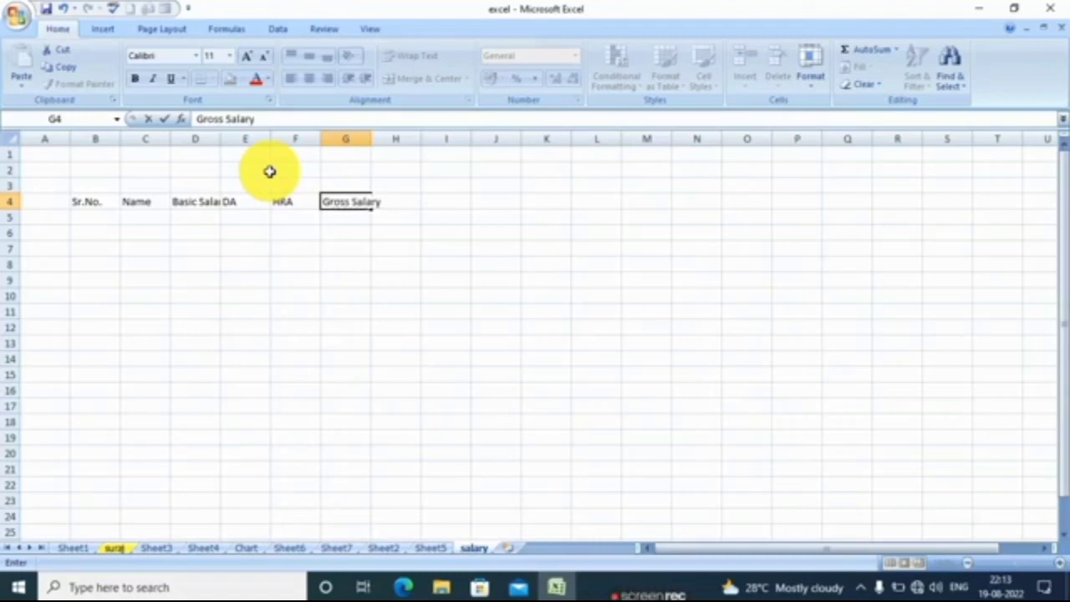
key(Tab)
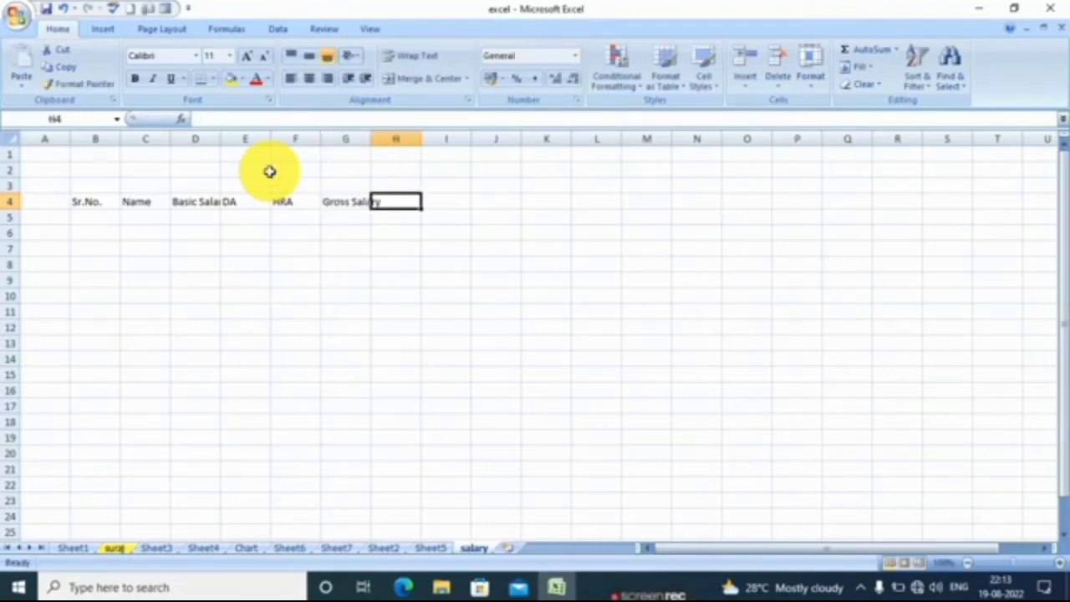
Step: Add the headings EPF in cell H4 and ESI in cell I4
text(ED)
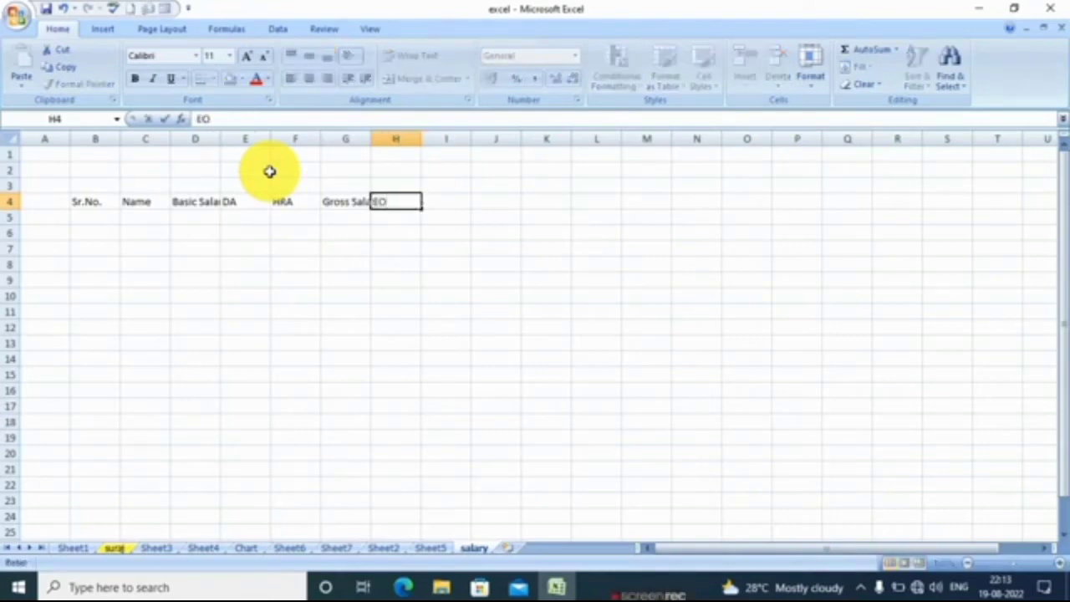
key(BackSpace)
text(PF)
key(Tab)
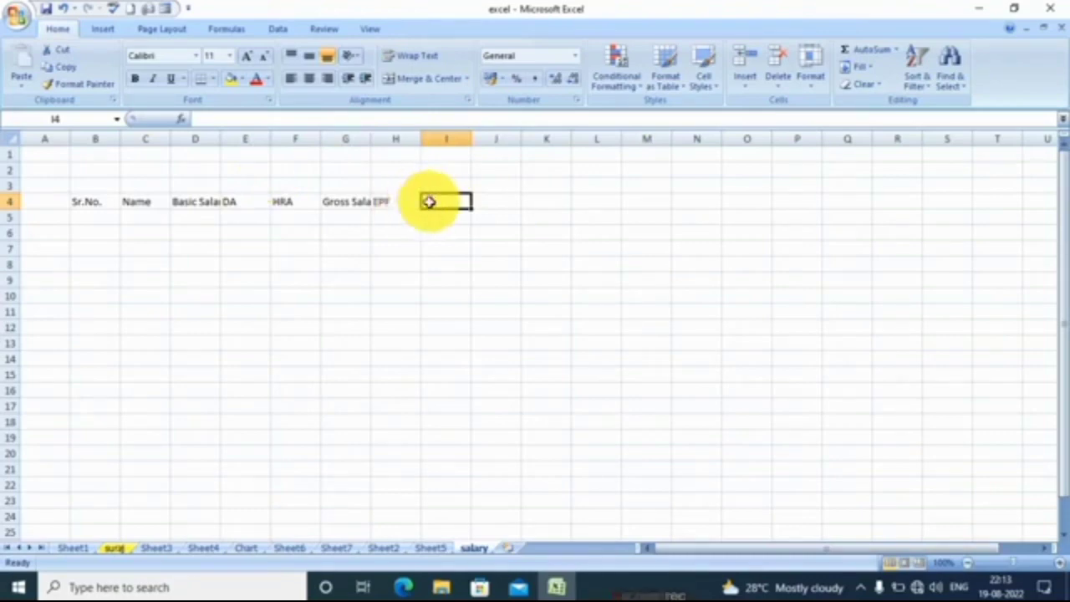
text(ES)
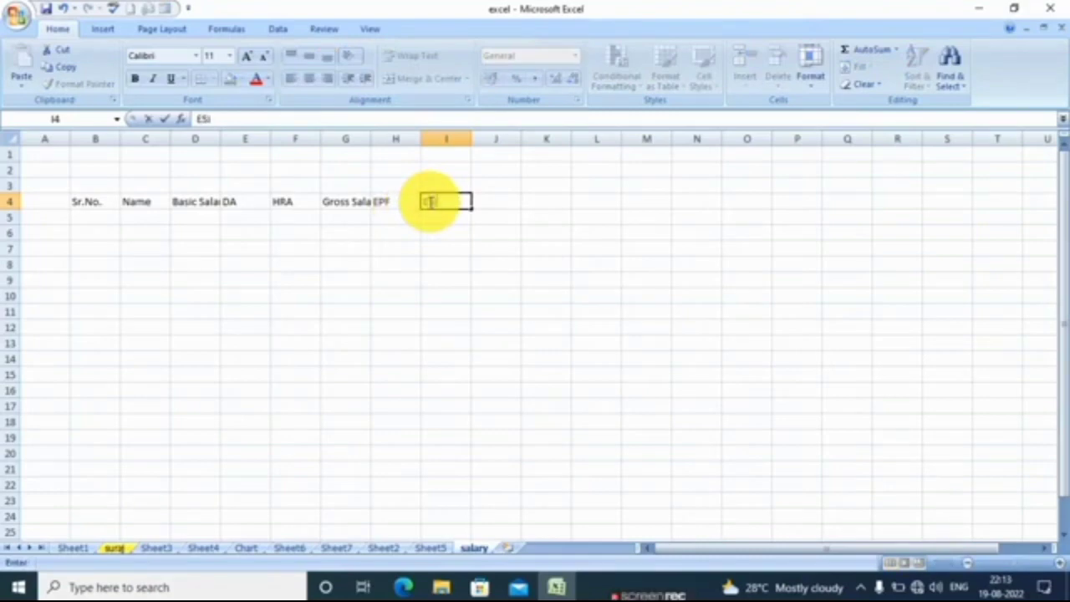
text(I)
click(429, 201)
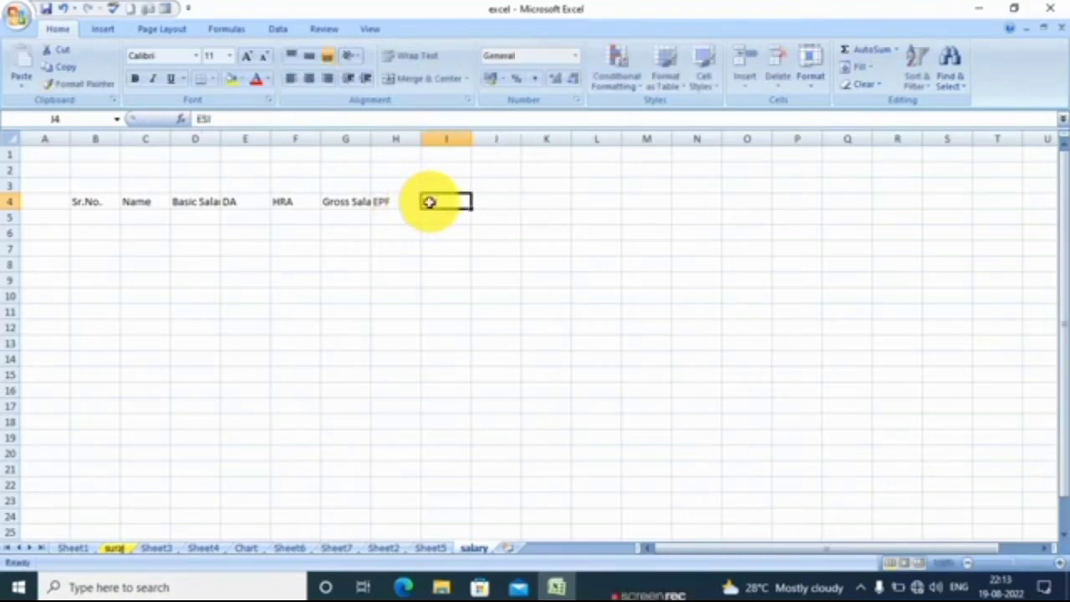
Step: Enter the heading Deduction in H3 and merge and center it across H3:I3, above EPF and ESI
key(Left)
key(Left)
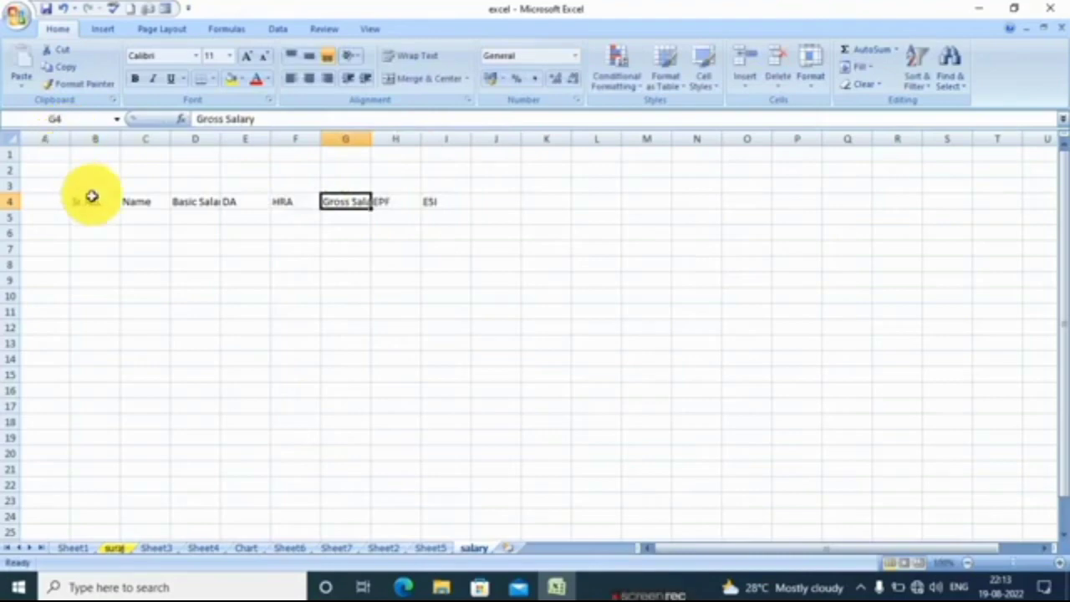
click(351, 185)
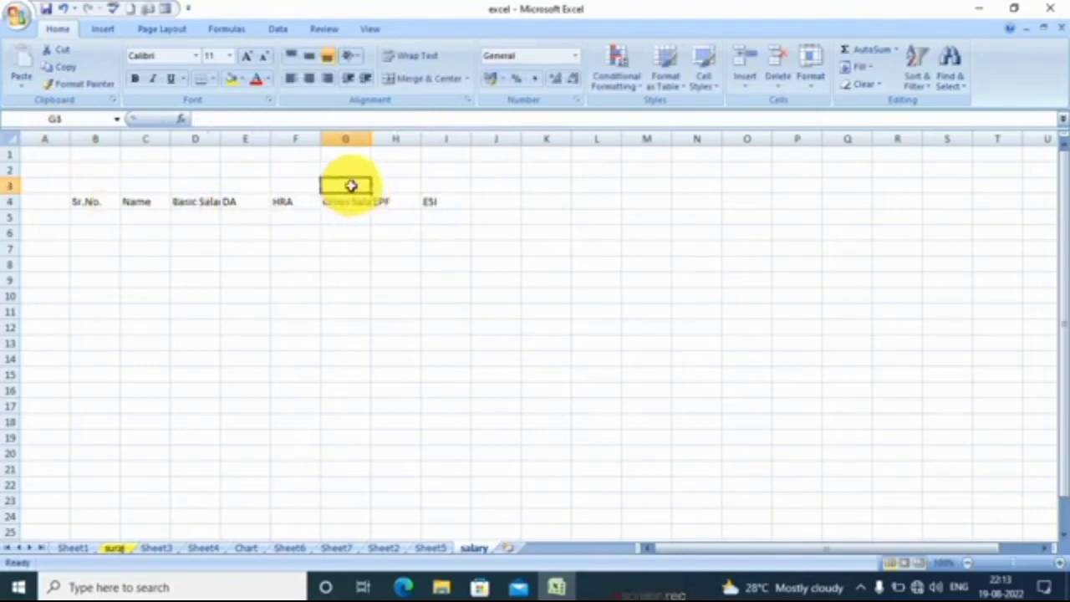
key(Right)
key(Left)
key(Right)
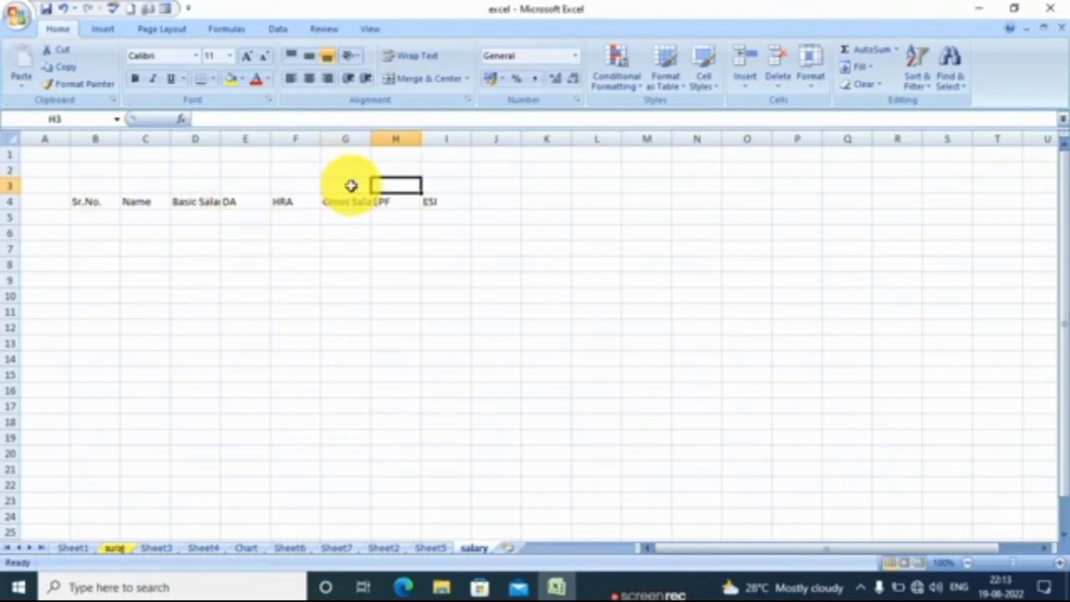
text(Deduction)
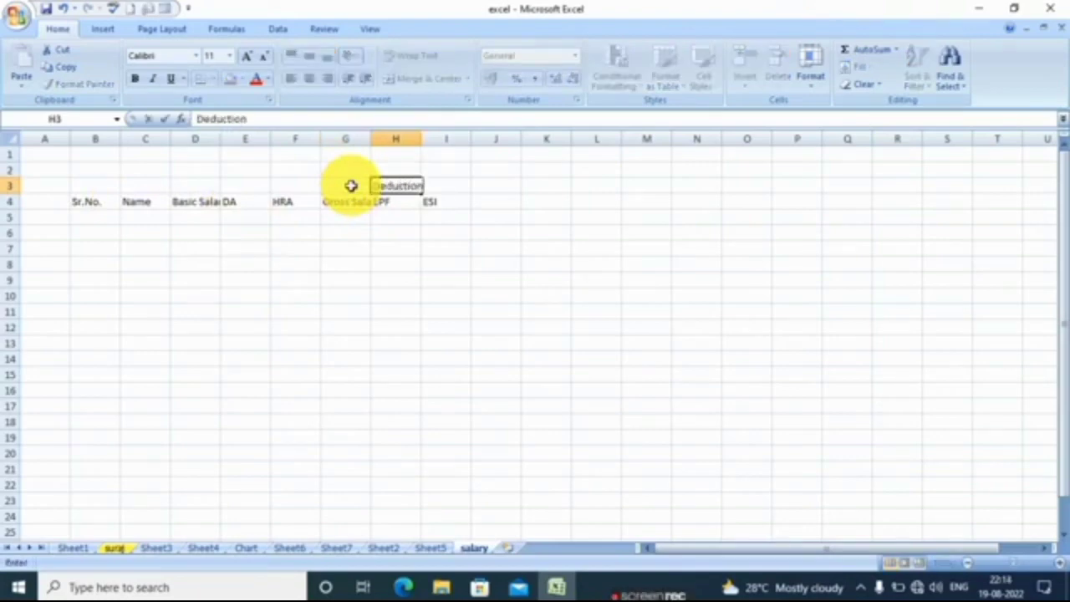
key(ctrl+Return)
key(shift+Right)
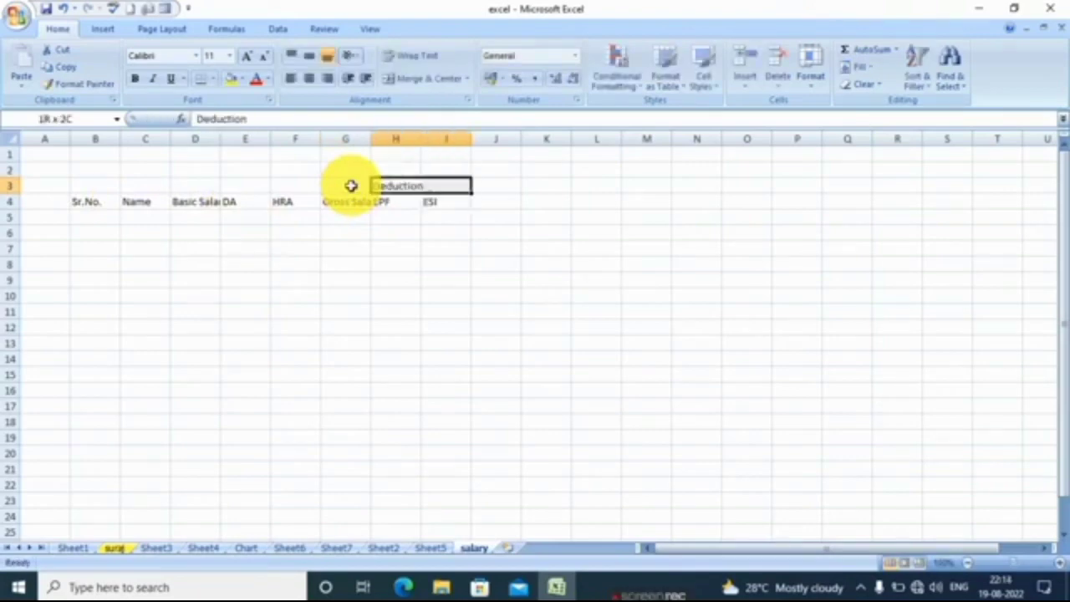
click(433, 79)
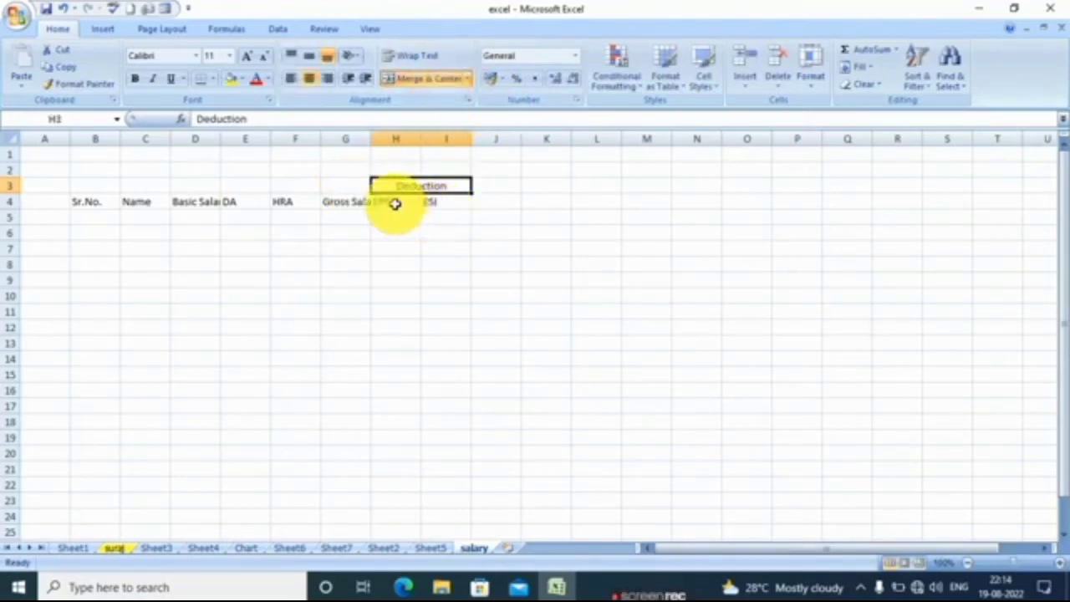
Step: Add the heading Total Deduction in cell J4, after the ESI column
click(444, 200)
click(494, 199)
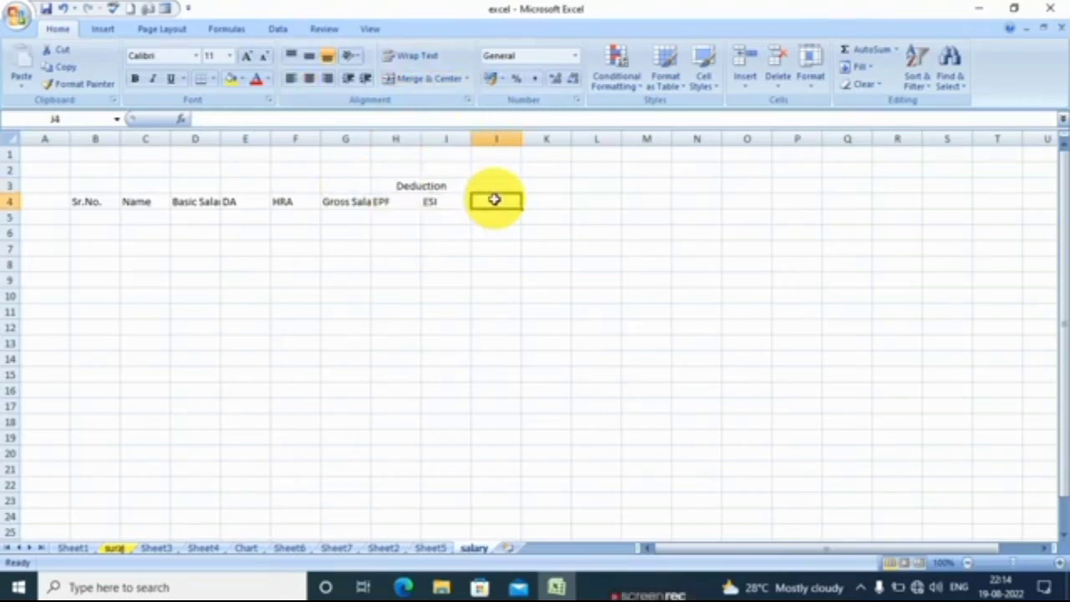
text(ToT)
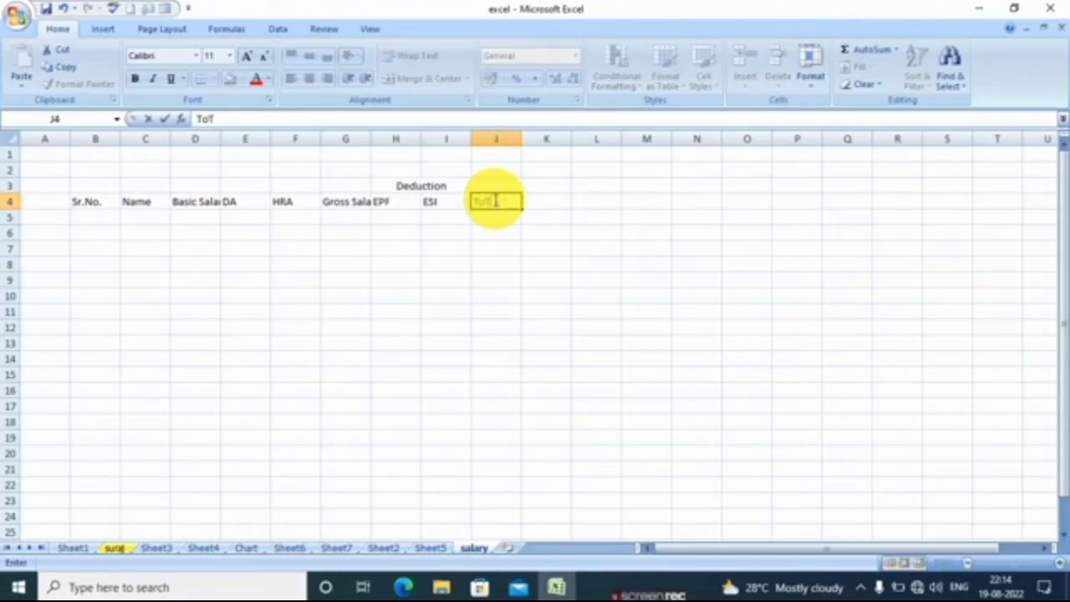
key(BackSpace)
text(otal Deduct)
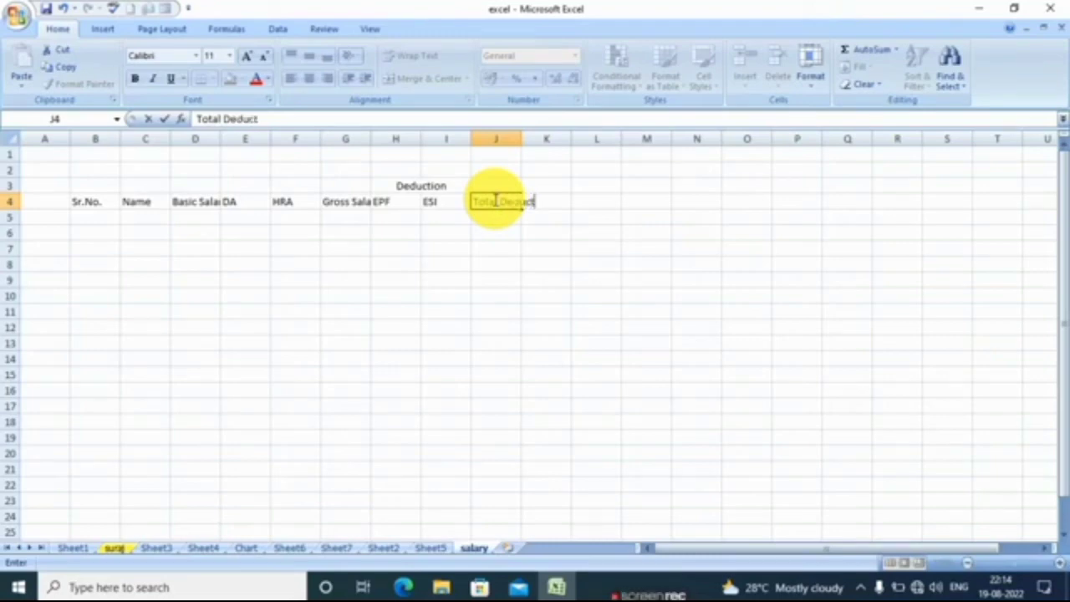
text(ion)
key(Tab)
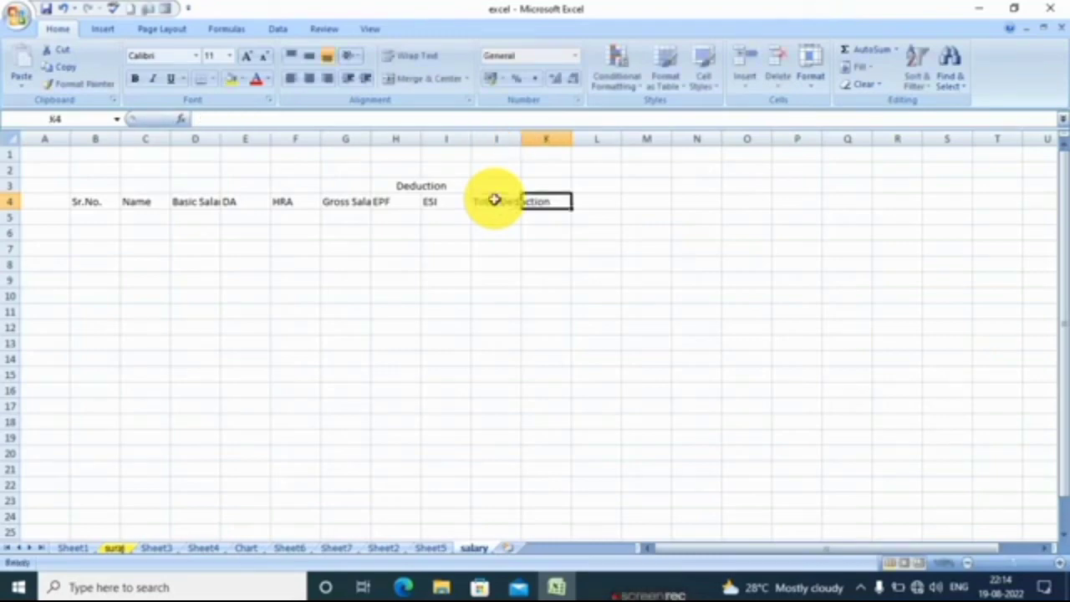
text(Total)
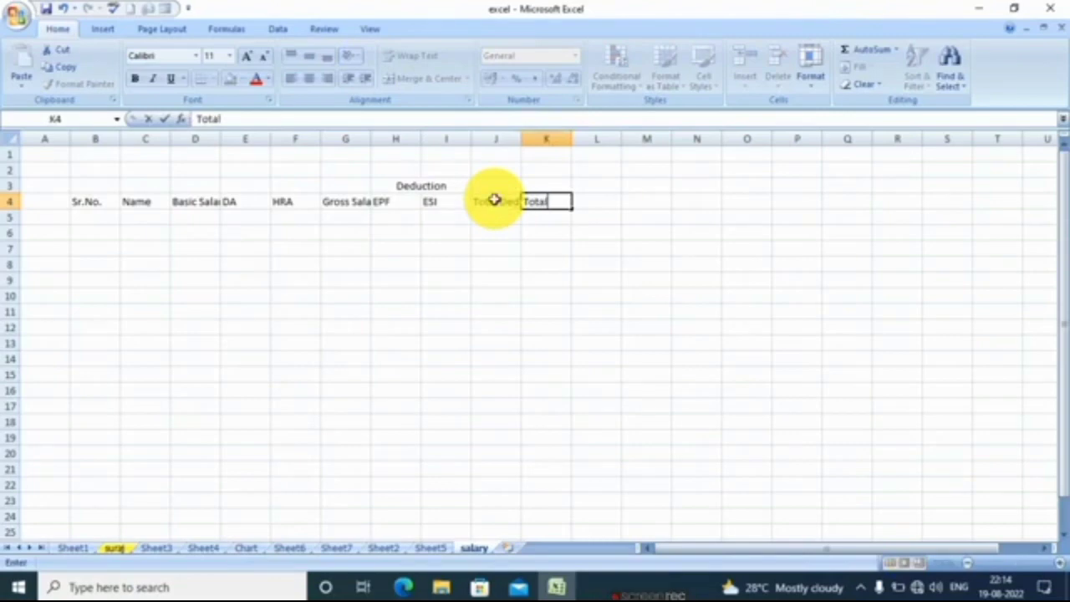
key(BackSpace)
key(BackSpace)
key(BackSpace)
key(BackSpace)
key(BackSpace)
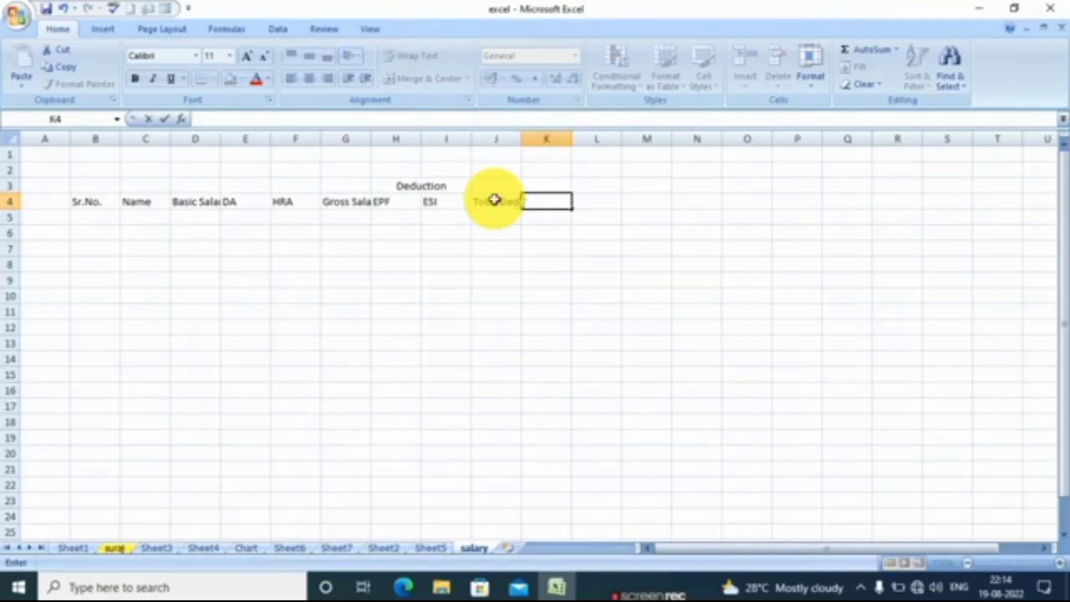
Step: Enter the heading Net Salary in cell K4 and widen column K slightly to fit it
text(Net Sa)
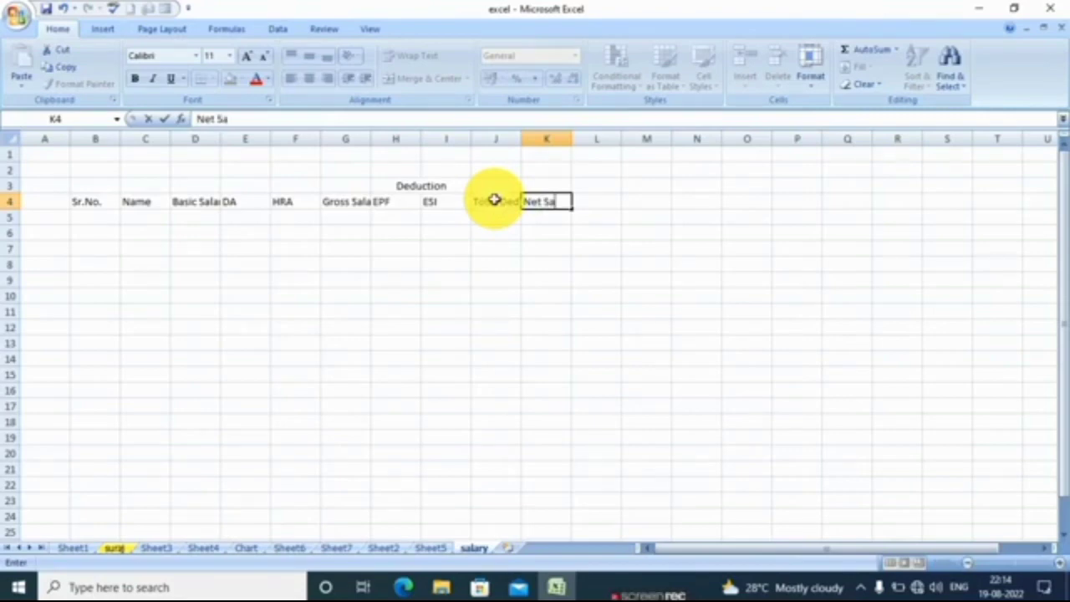
text(lary)
click(582, 264)
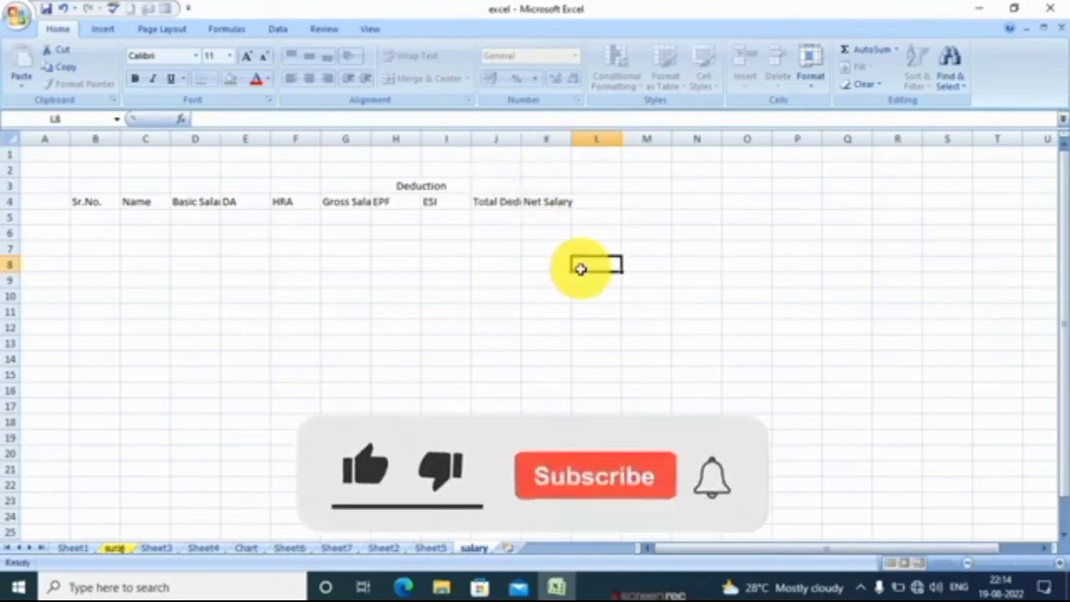
drag(571, 129, 576, 130)
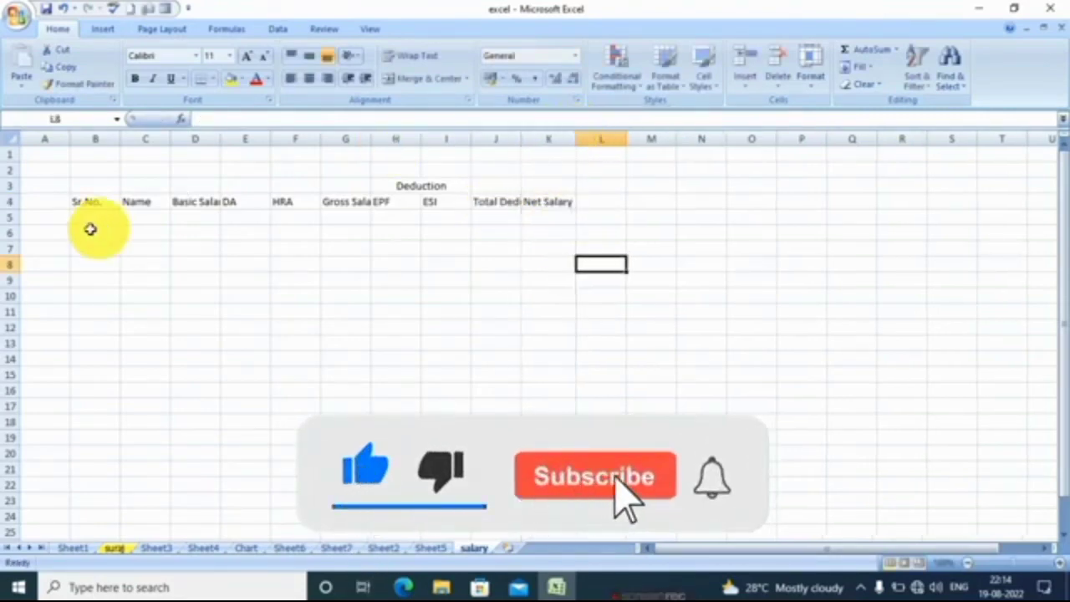
Step: Enter the serial numbers 1 and 2 in cells B5 and B6 under Sr.No
click(83, 220)
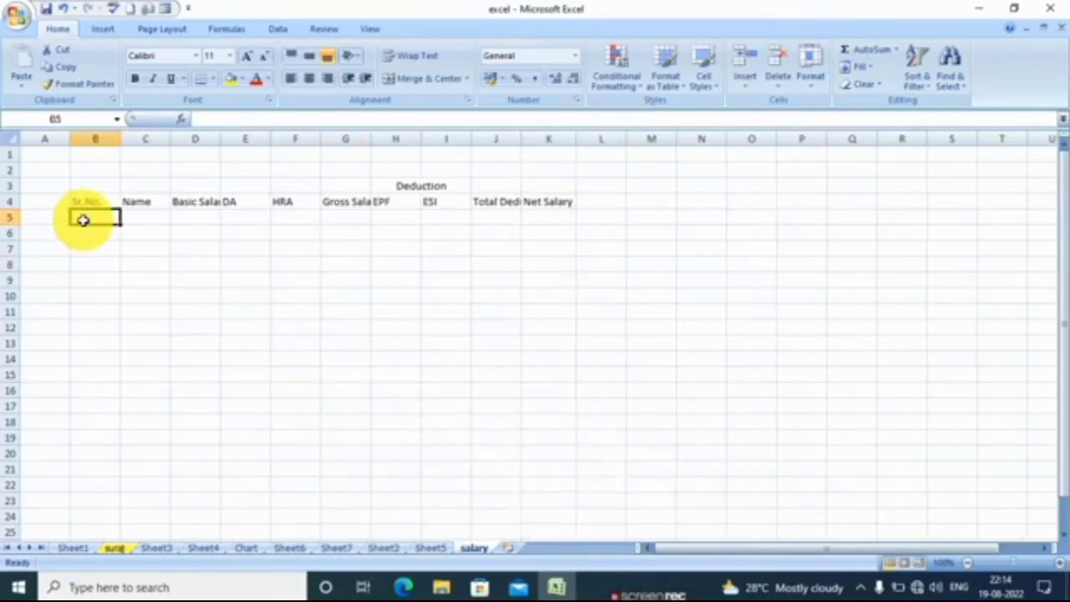
text(1)
key(Return)
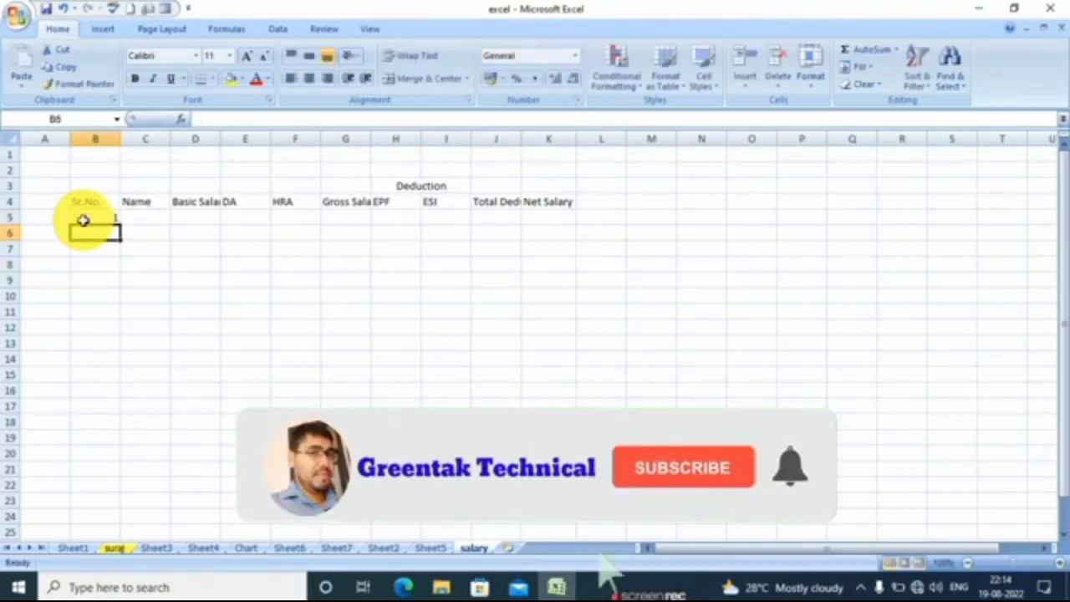
text(2)
key(Return)
click(83, 220)
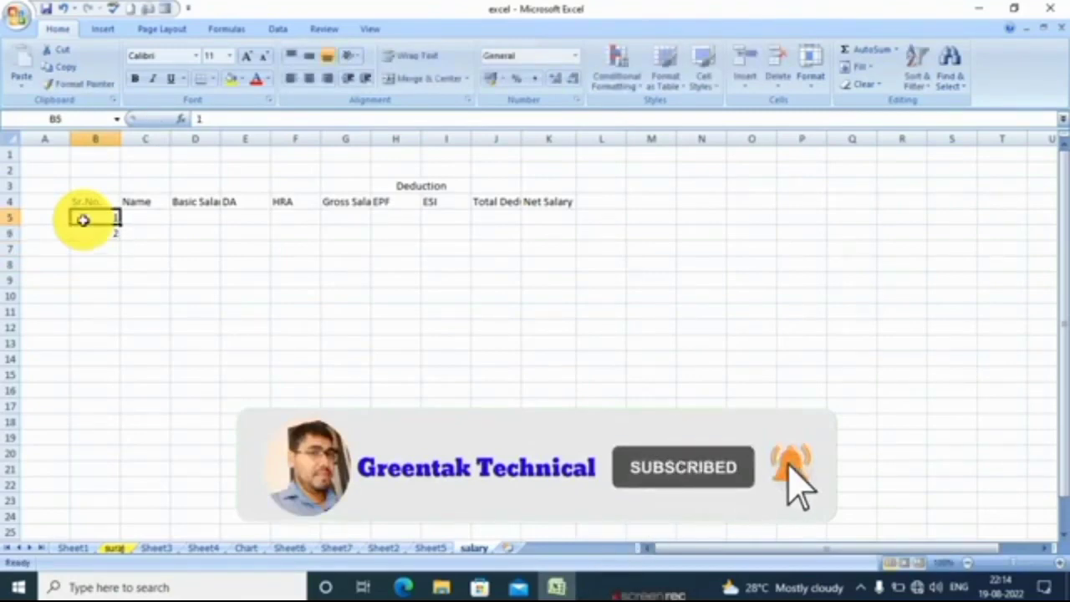
drag(83, 220, 83, 232)
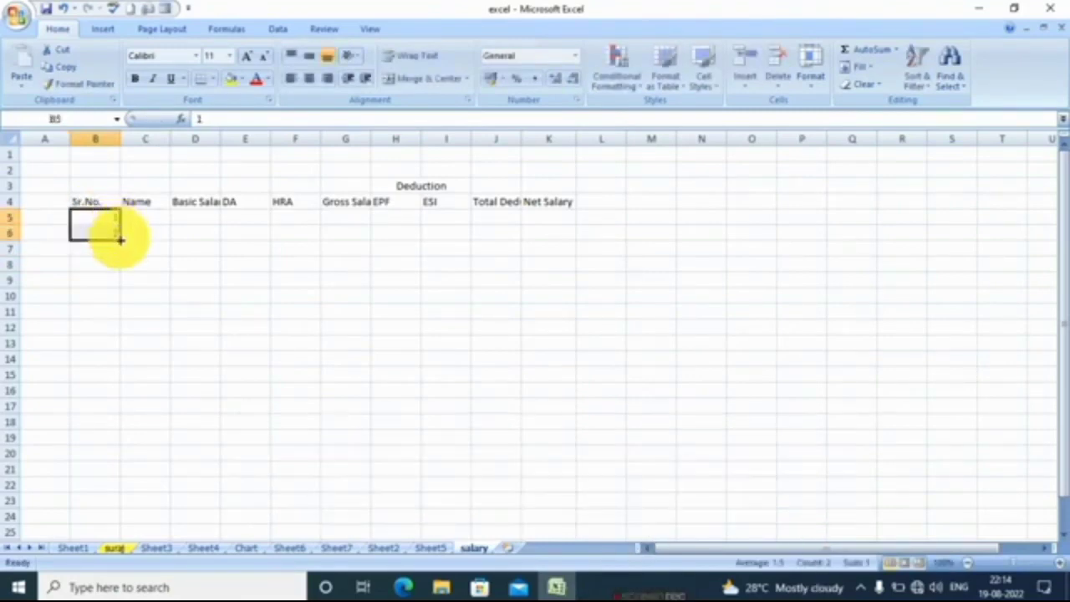
mouse_move(118, 280)
mouse_down()
mouse_move(122, 324)
mouse_move(114, 278)
mouse_up()
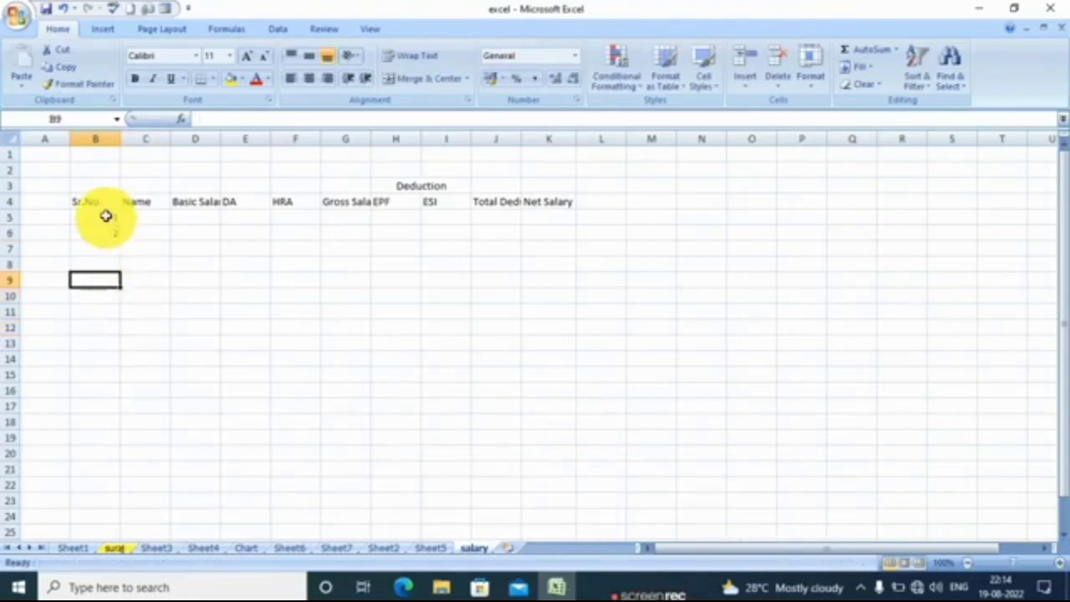
Step: Extend the serial number series from B5:B6 down to B14 so it runs from 1 to 10
click(107, 215)
key(shift+Down)
key(shift+Down)
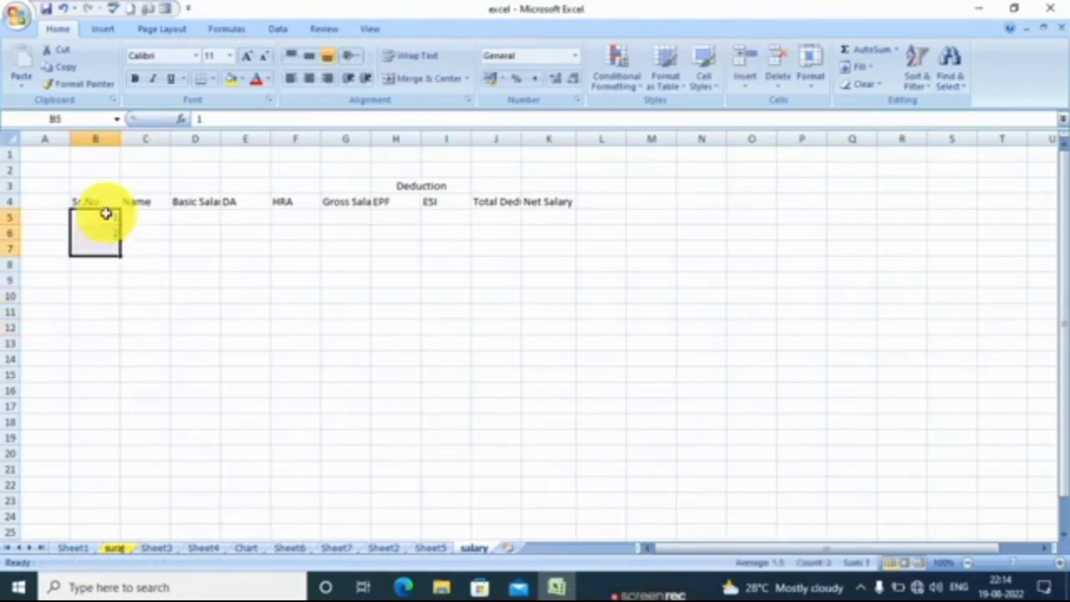
key(shift+Up)
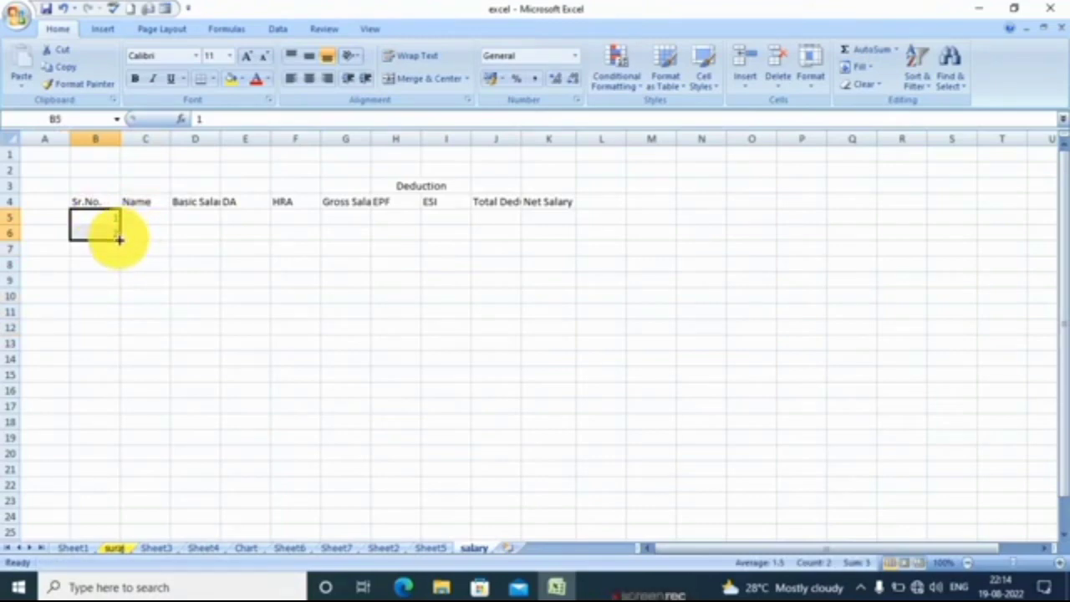
drag(119, 240, 117, 360)
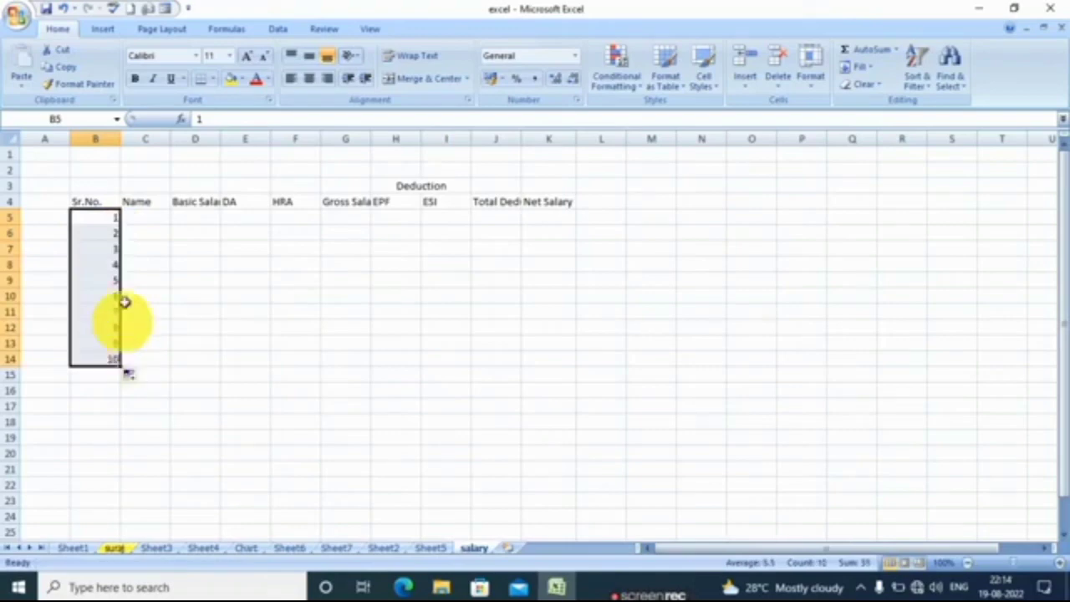
Step: Enter the ten employees' first names in cells C5 to C14 under the Name heading
click(143, 218)
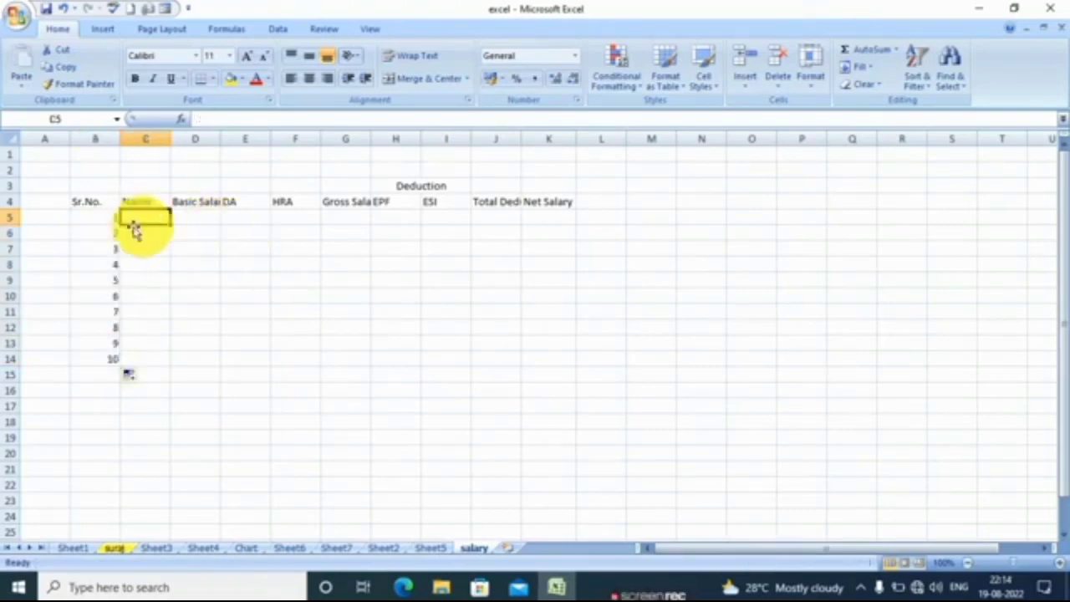
click(93, 218)
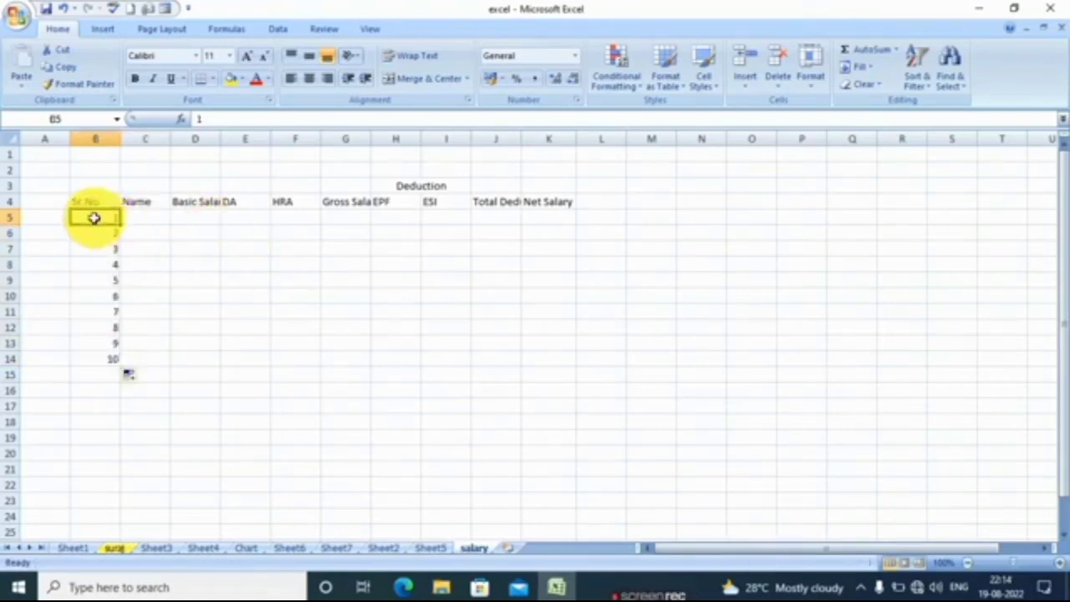
click(148, 214)
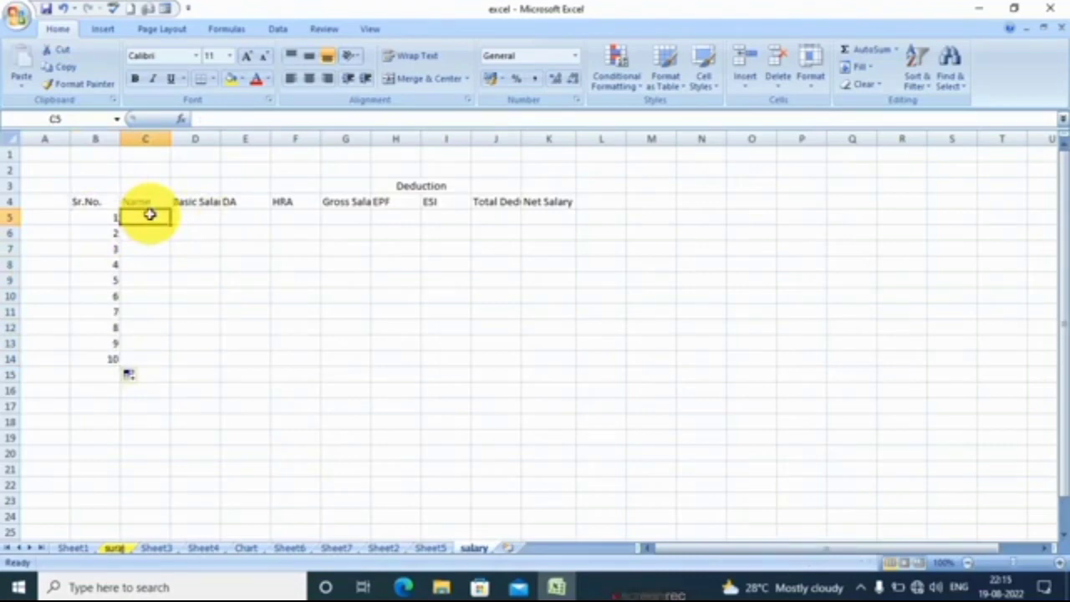
text(Anisha)
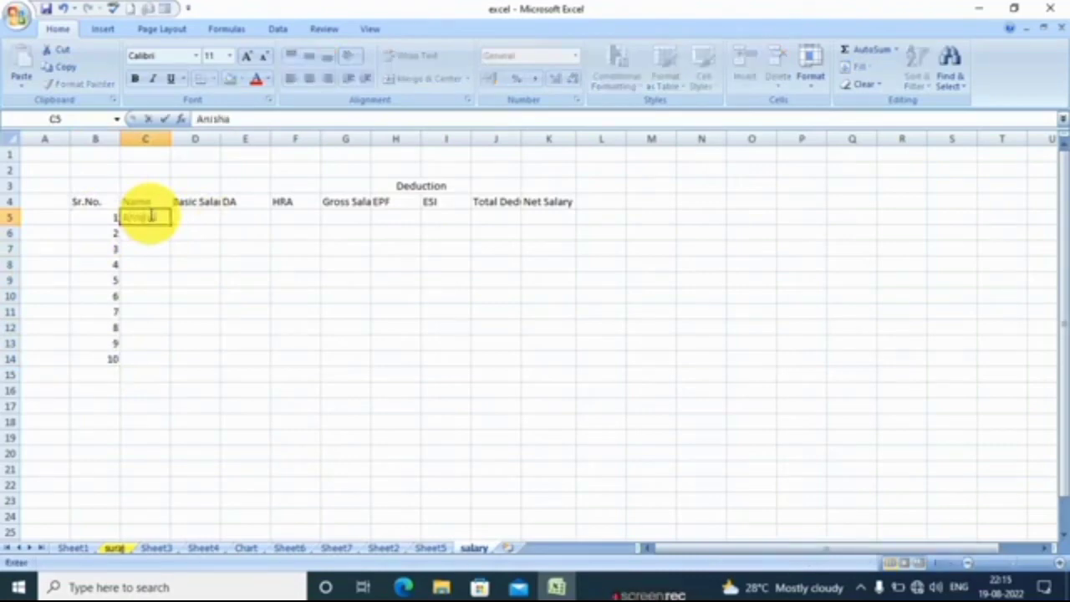
key(Right)
key(Left)
key(Down)
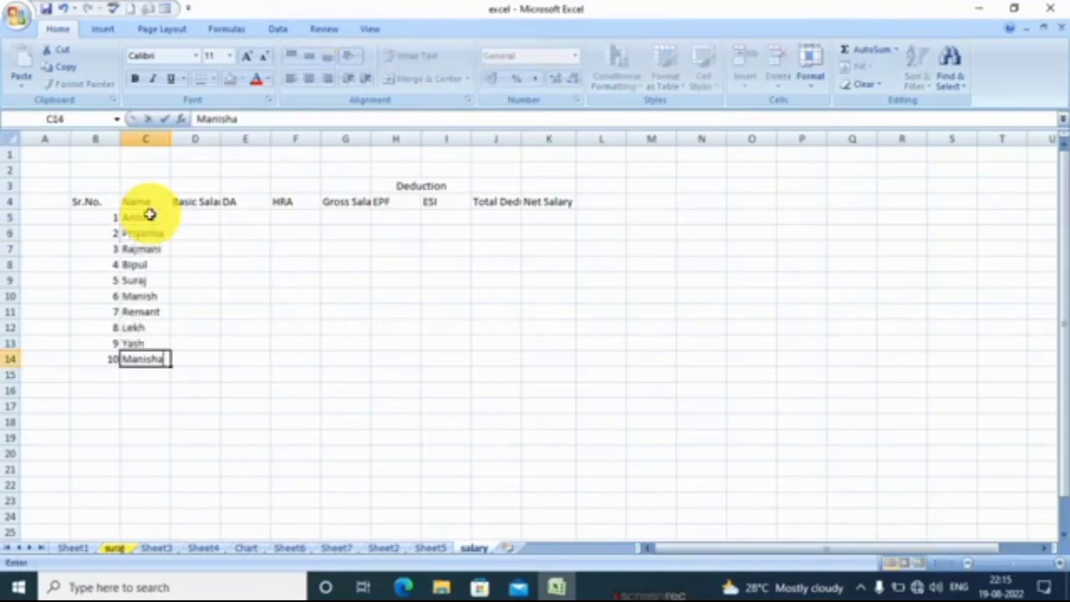
key(Up)
key(Up)
key(Up)
key(Up)
key(Up)
key(Up)
key(Up)
key(Up)
key(Up)
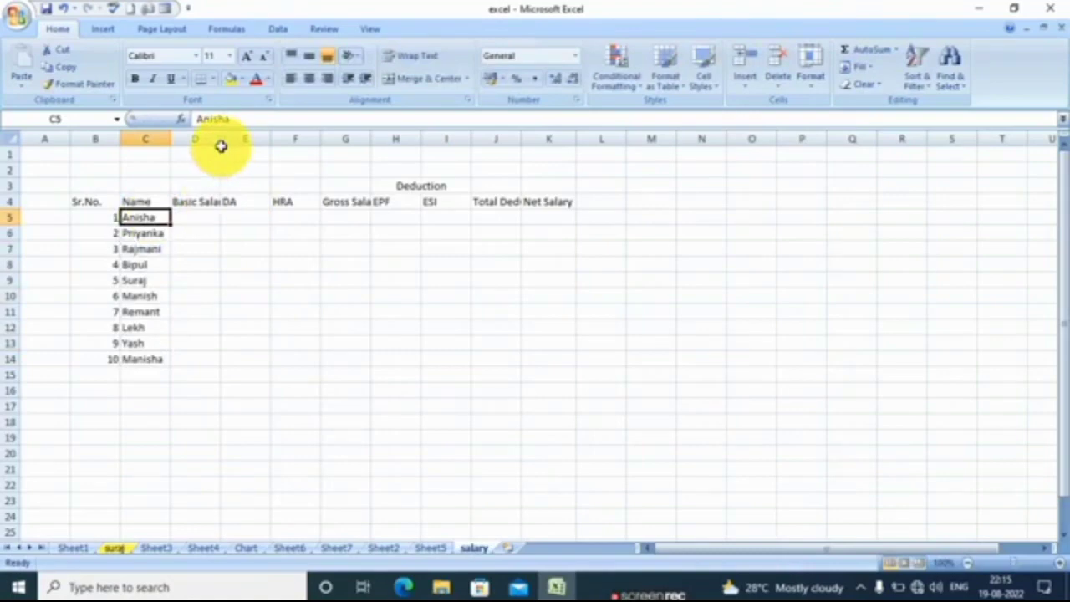
Step: Widen column D to fit the Basic Salary heading and enter 5000 as the first employee's basic salary in D5
drag(220, 138, 243, 143)
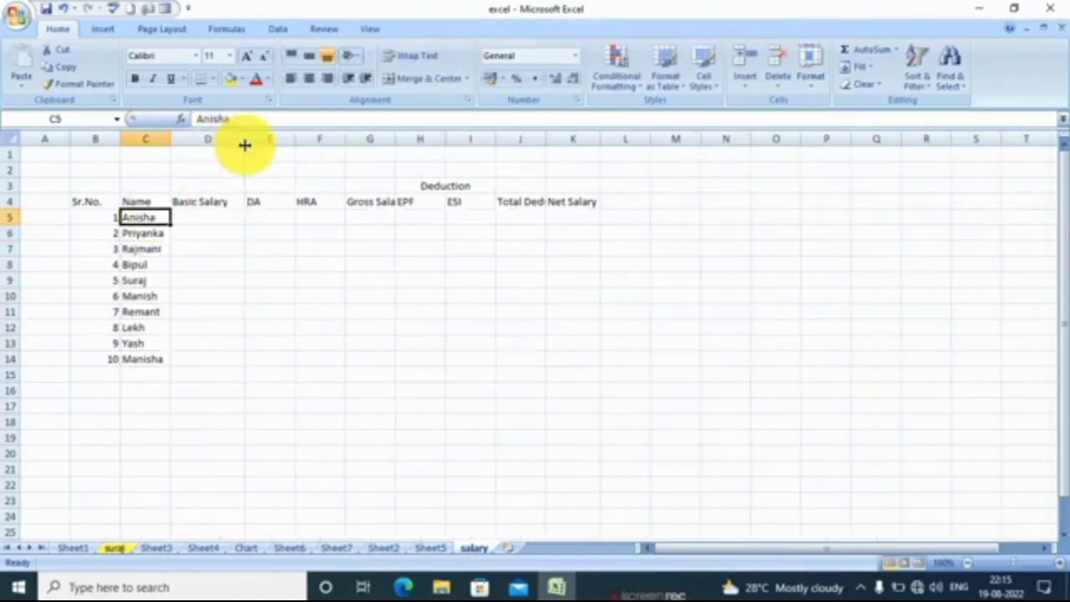
click(214, 217)
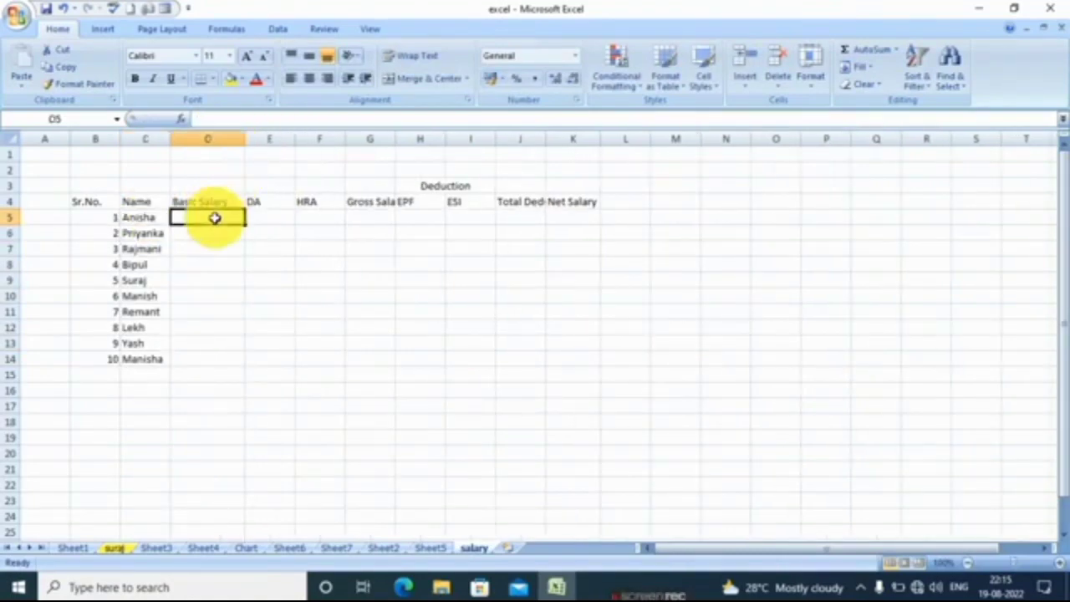
text(5000)
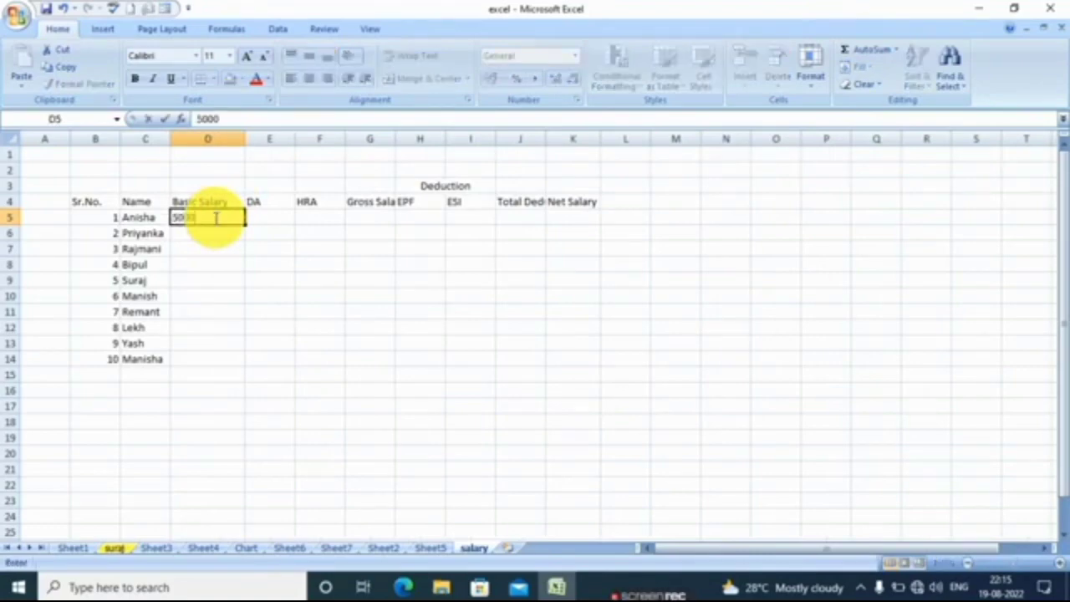
key(Return)
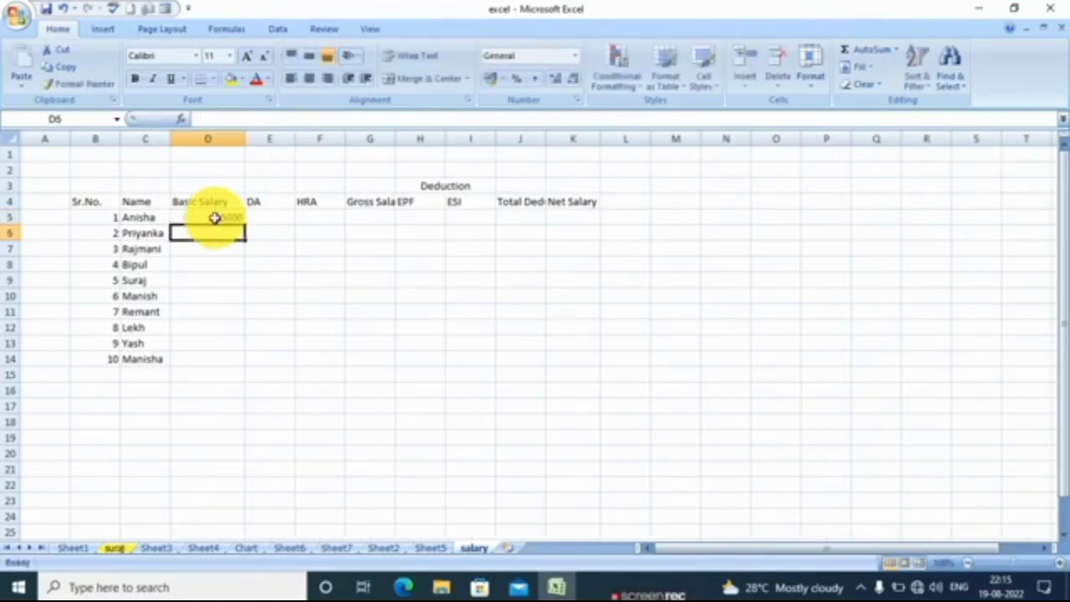
Step: Calculate the first employee's DA as 10% of basic salary in E5 with the formula =D5*10/100
click(215, 218)
key(Right)
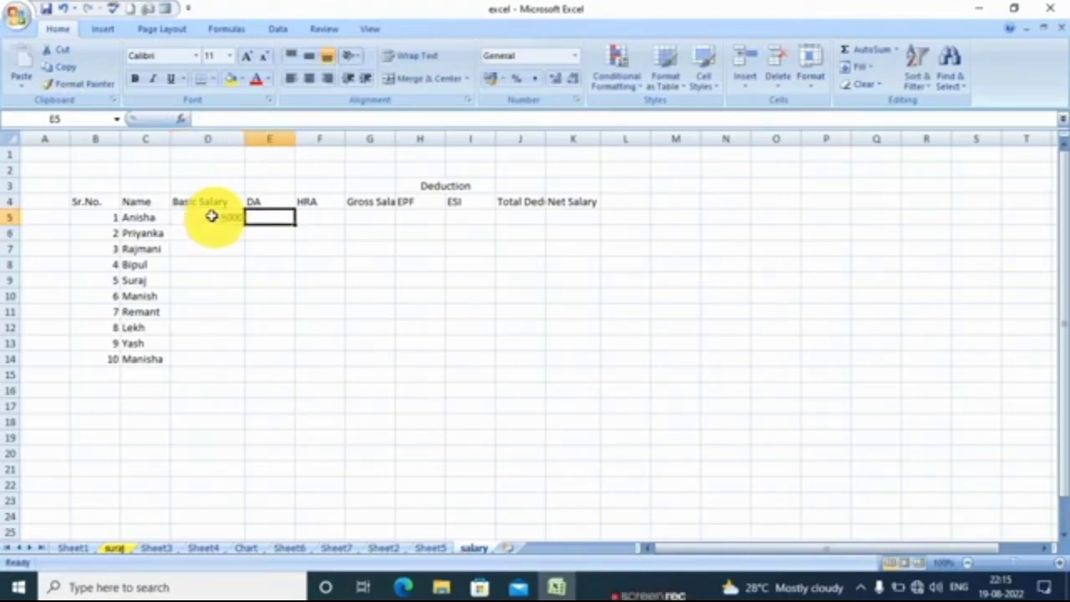
click(273, 203)
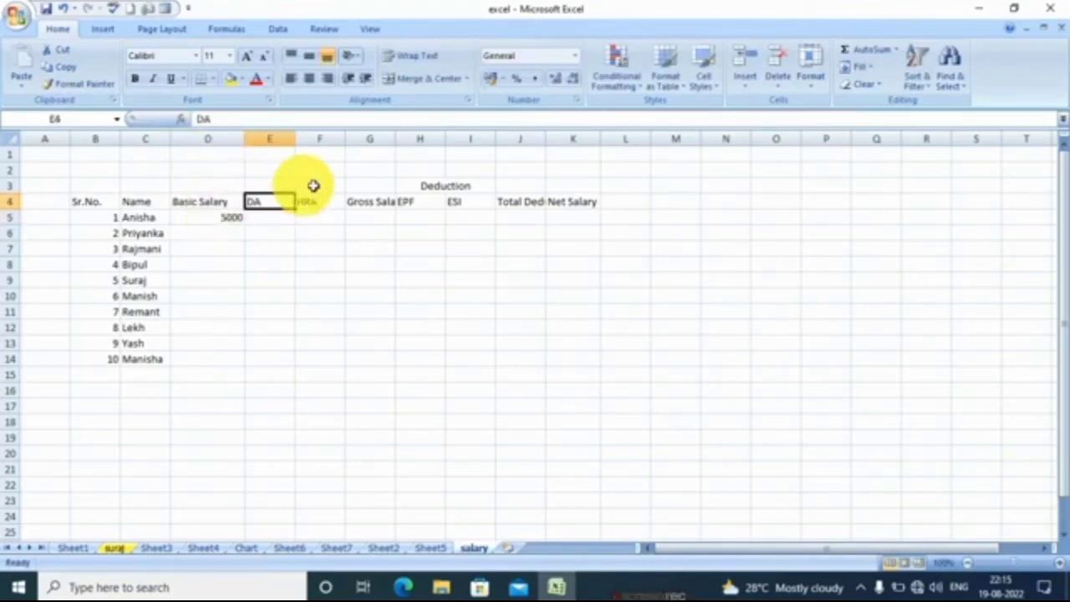
click(269, 218)
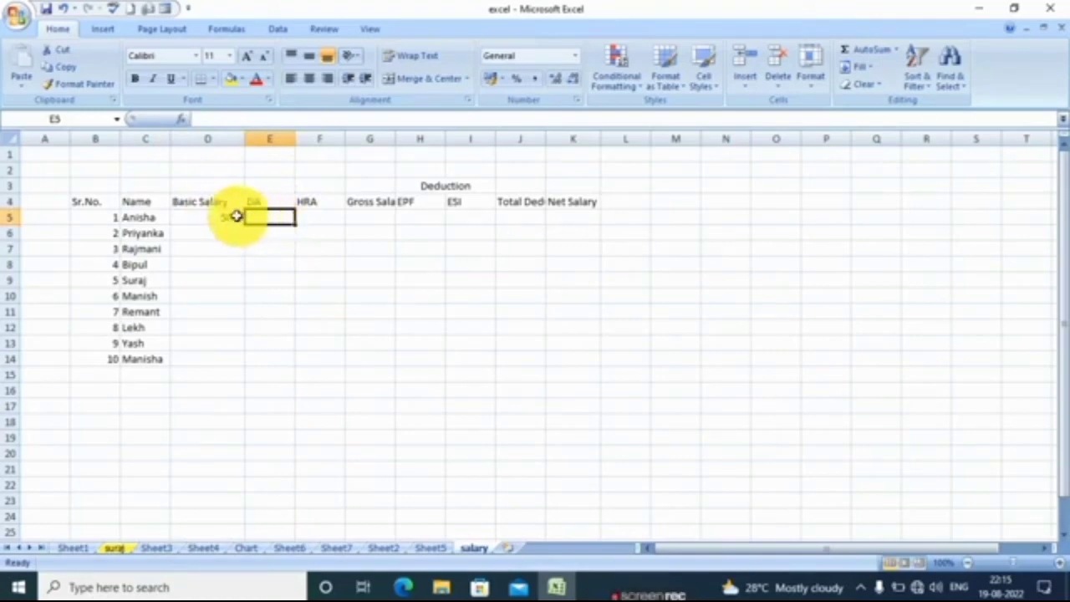
click(231, 215)
click(268, 216)
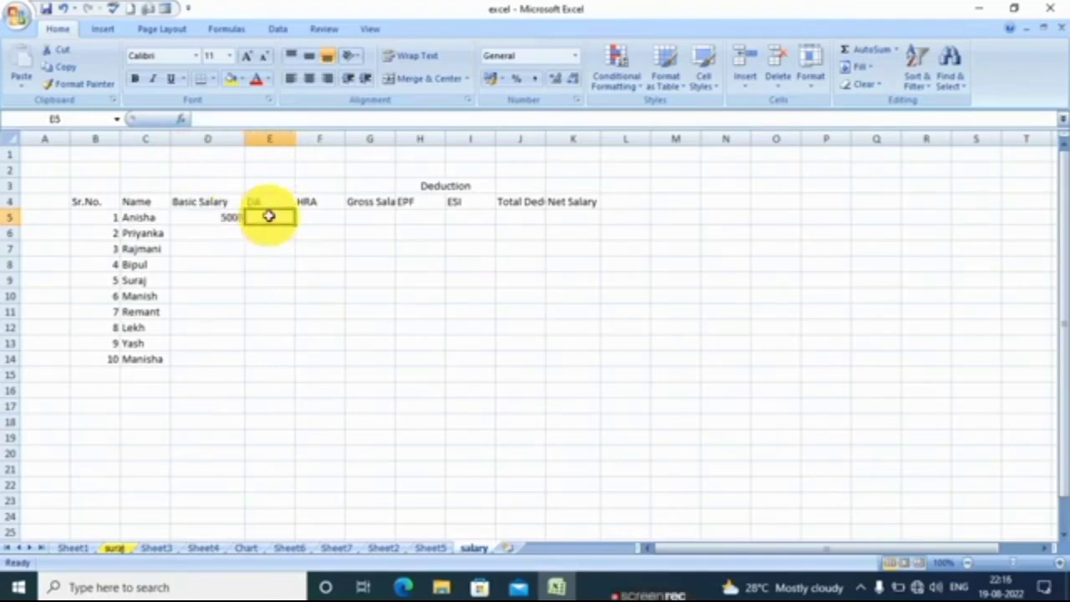
text(=)
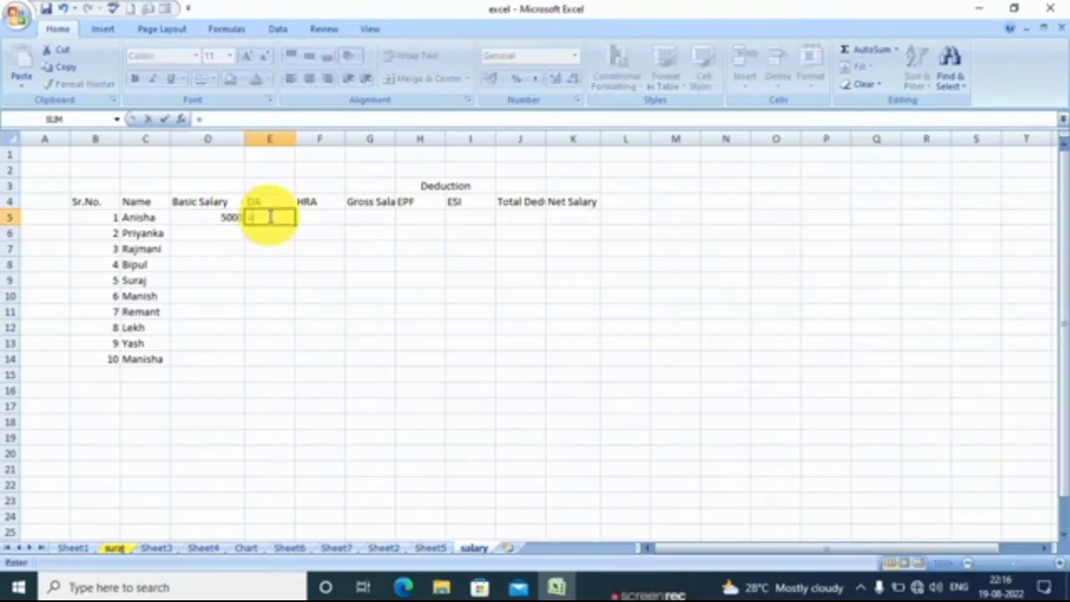
click(227, 217)
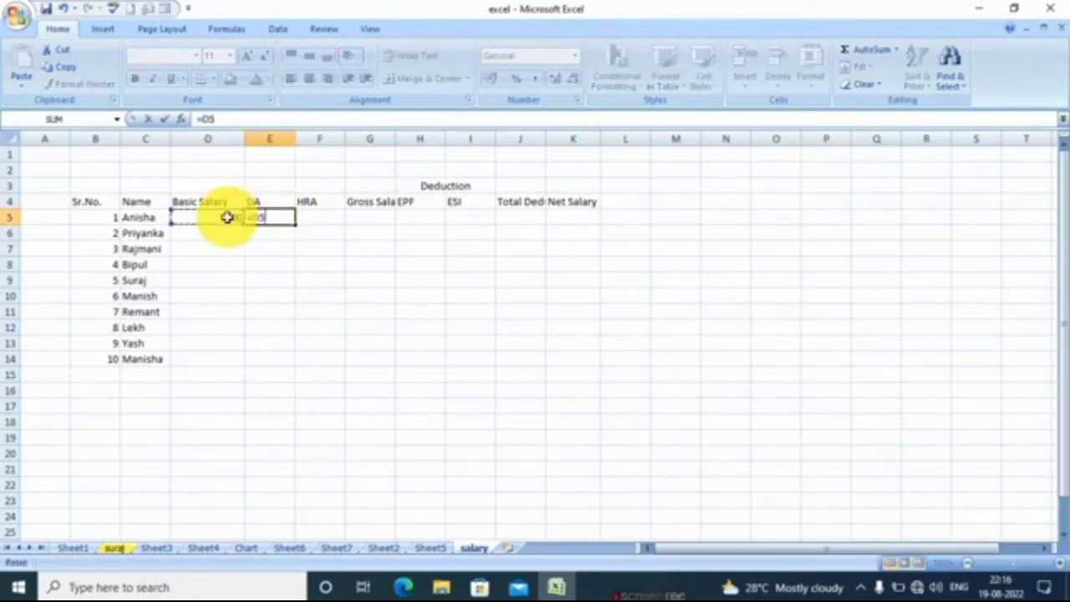
text(*10)
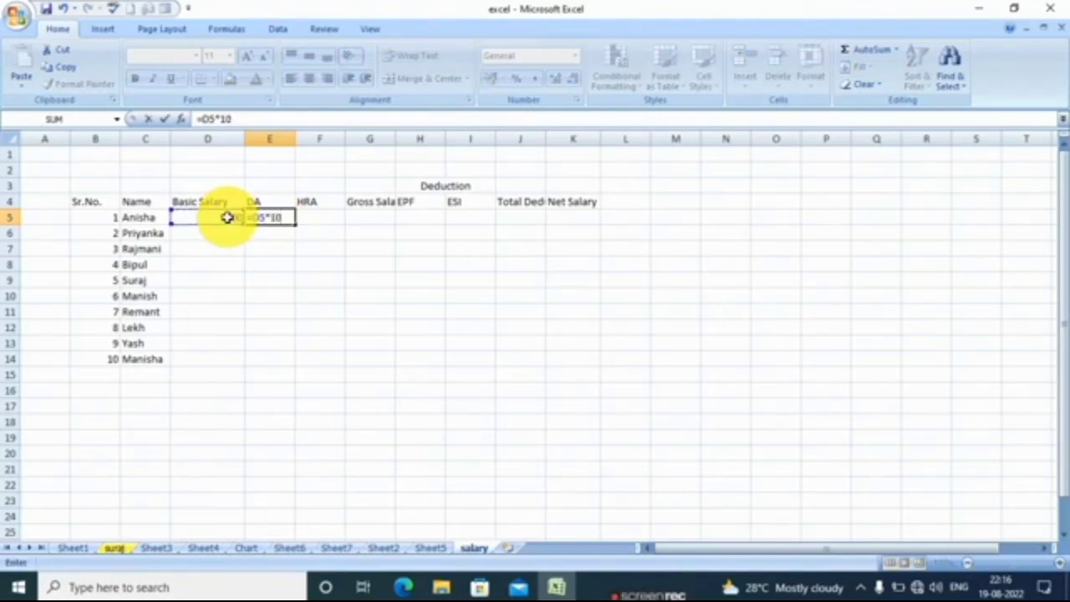
text(/100)
key(Return)
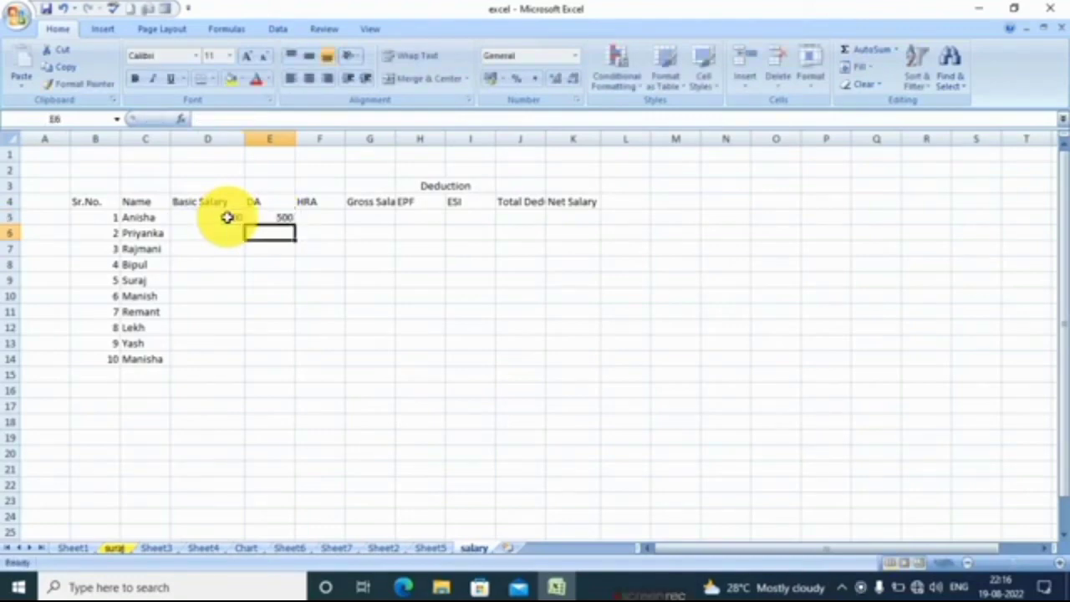
Step: Calculate the first employee's HRA as 15% of basic salary in F5 with the formula =D5*15/100
click(320, 215)
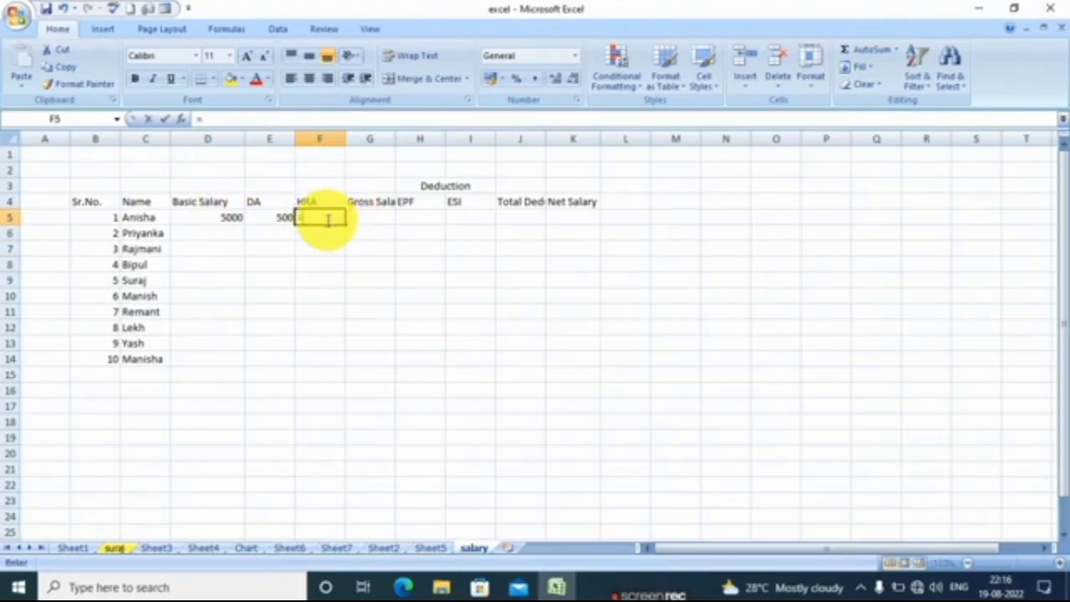
text(=)
click(233, 218)
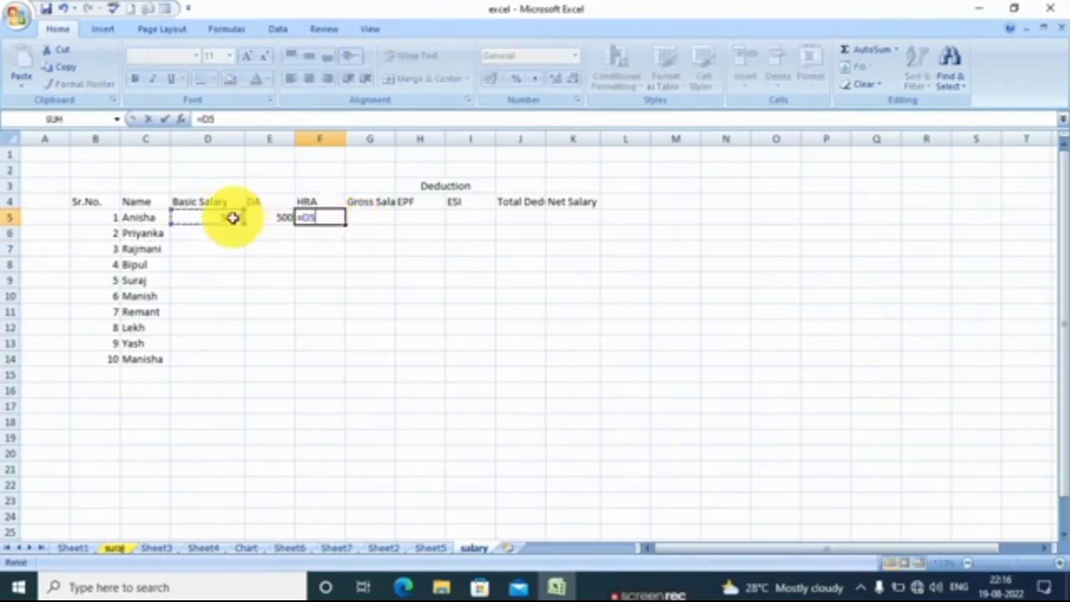
text(*15)
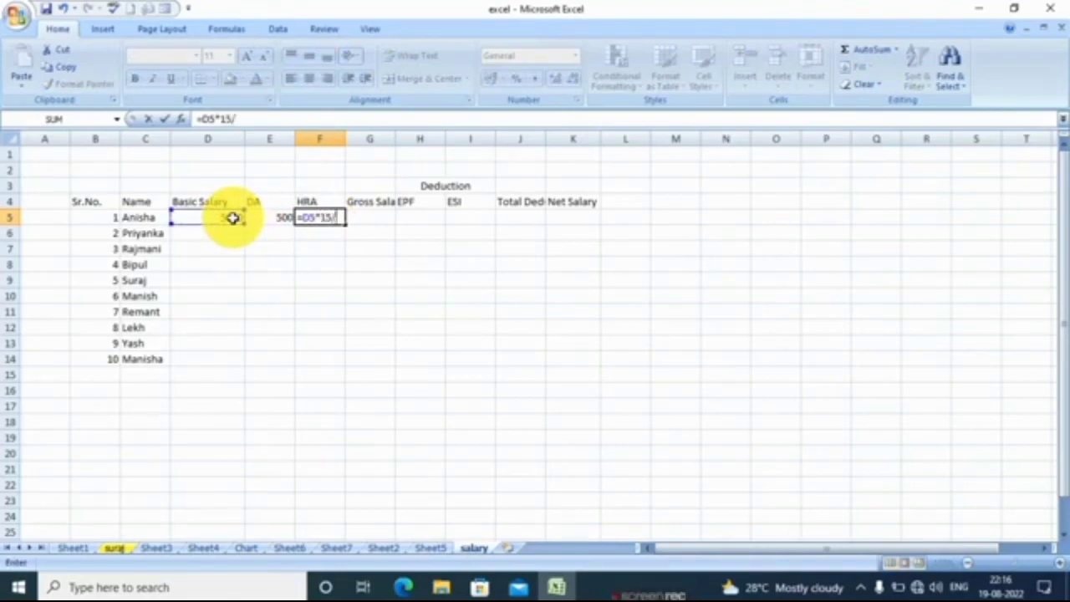
text(/100)
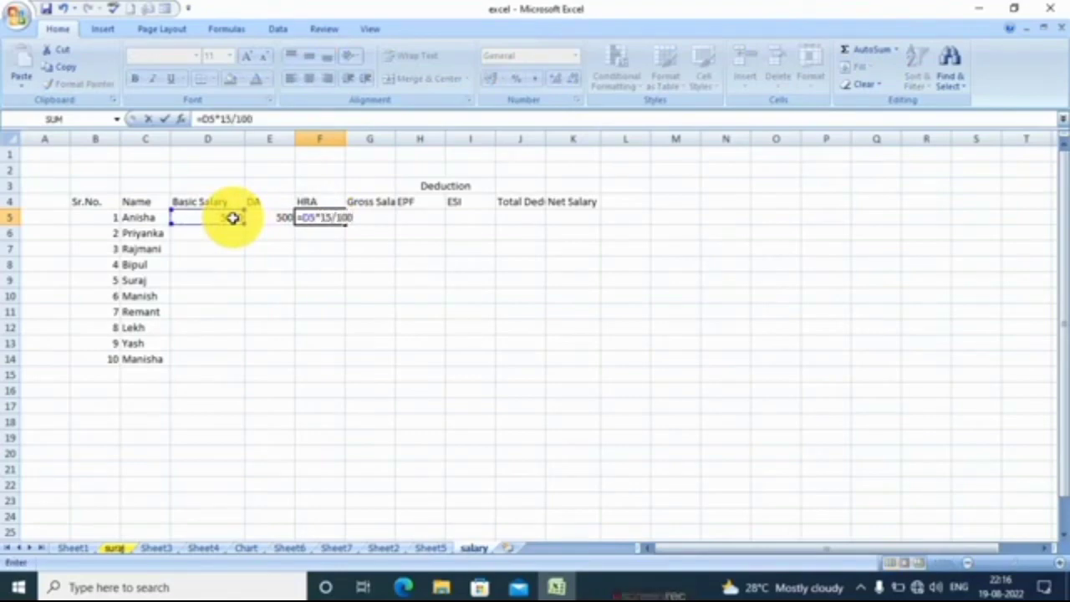
key(Return)
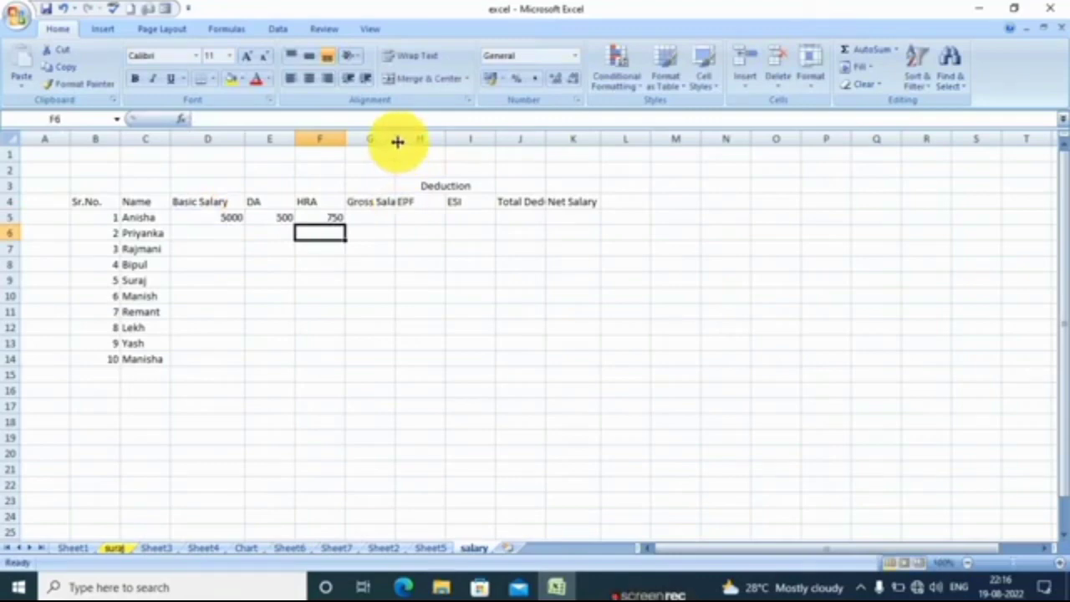
Step: Widen column G to fit the Gross Salary heading and calculate gross salary in G5 with =SUM(D5:F5)
drag(398, 143, 432, 144)
click(373, 217)
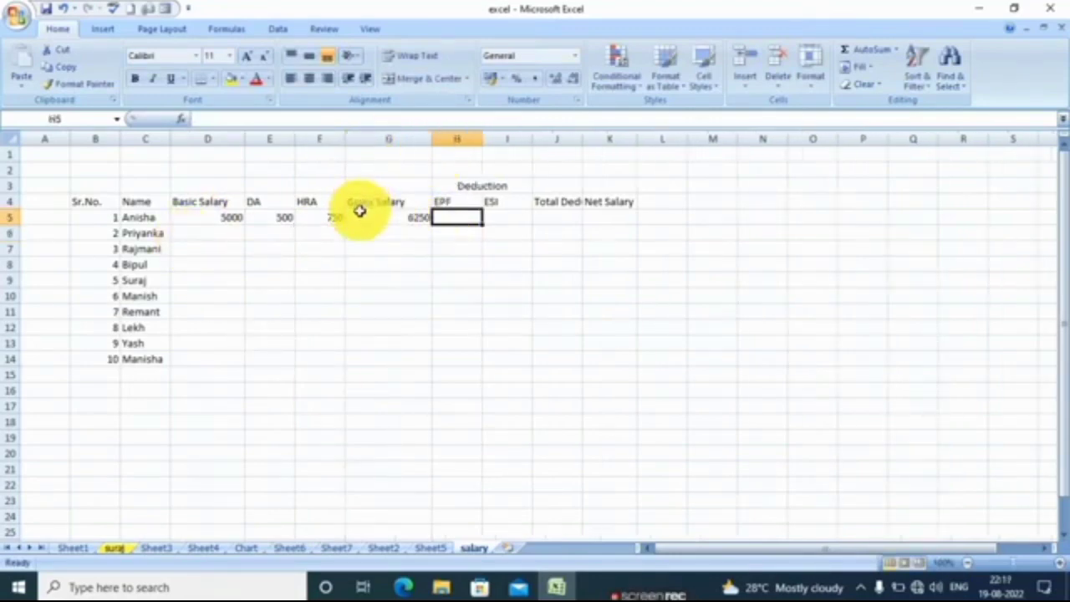
click(361, 212)
key(Delete)
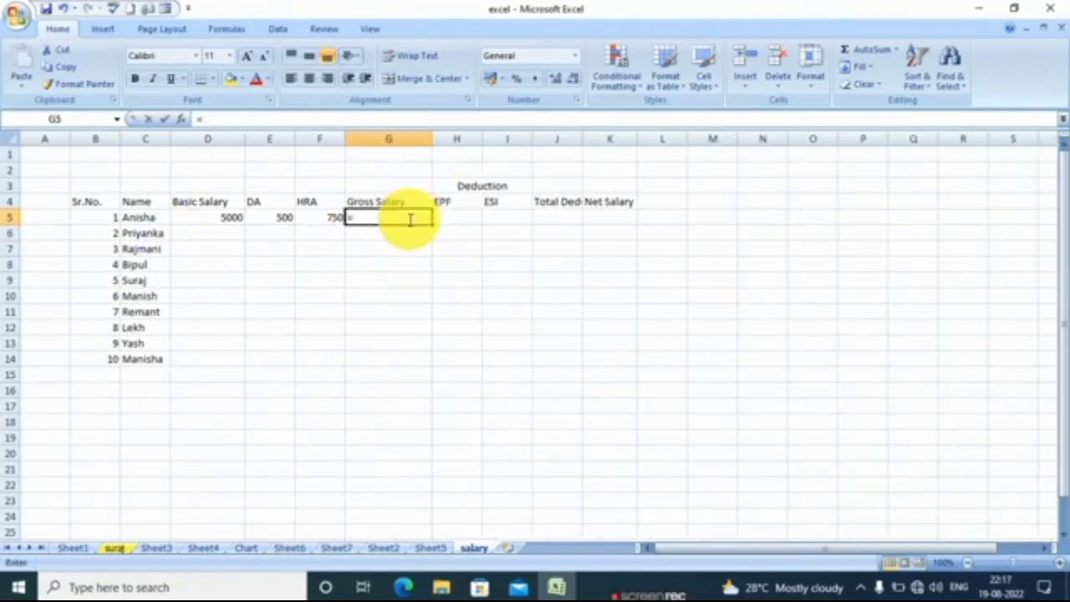
text(=sum()
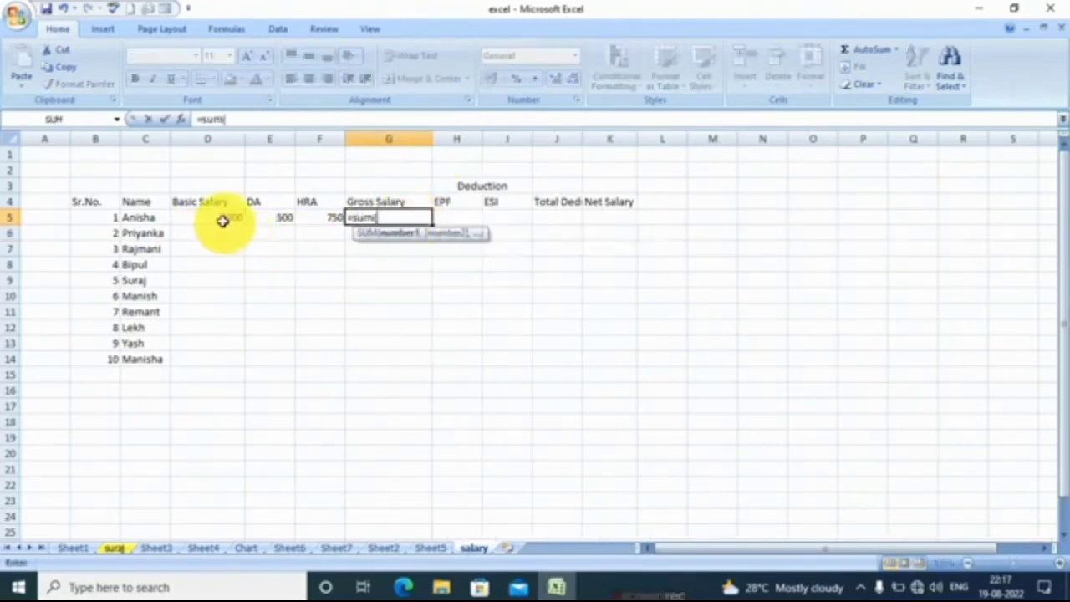
drag(220, 217, 338, 214)
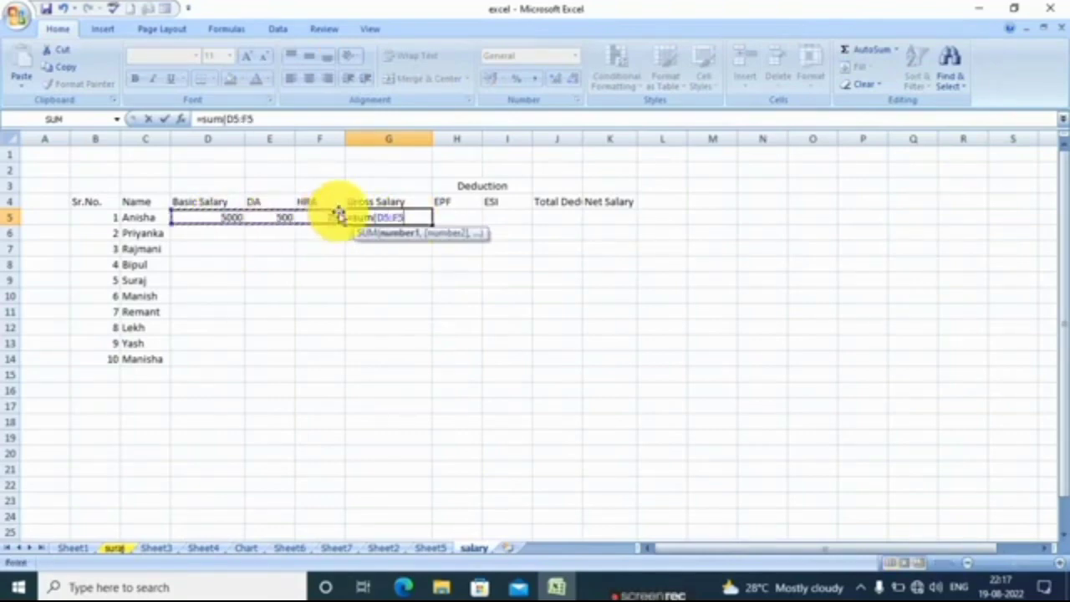
text())
key(Return)
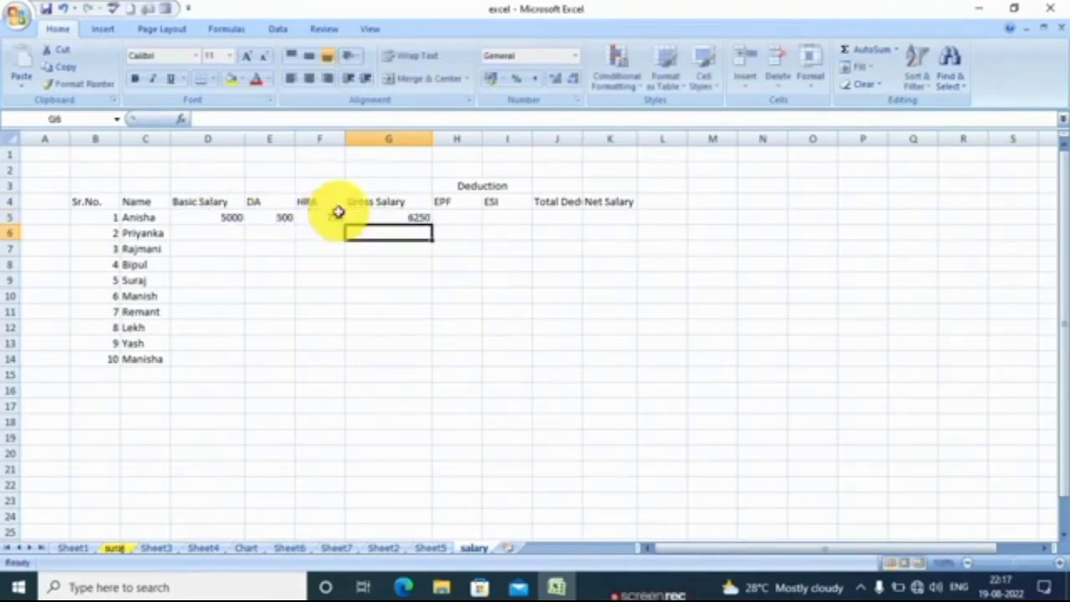
click(408, 216)
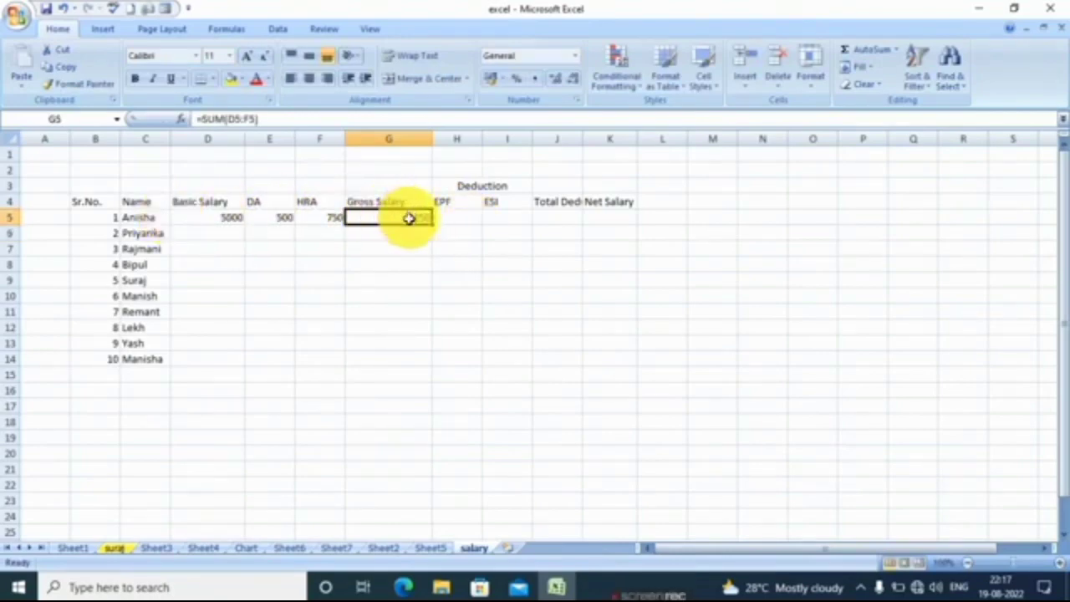
Step: Calculate the first employee's EPF deduction as 12% of basic salary in H5 with the formula =D5*12/100
click(457, 214)
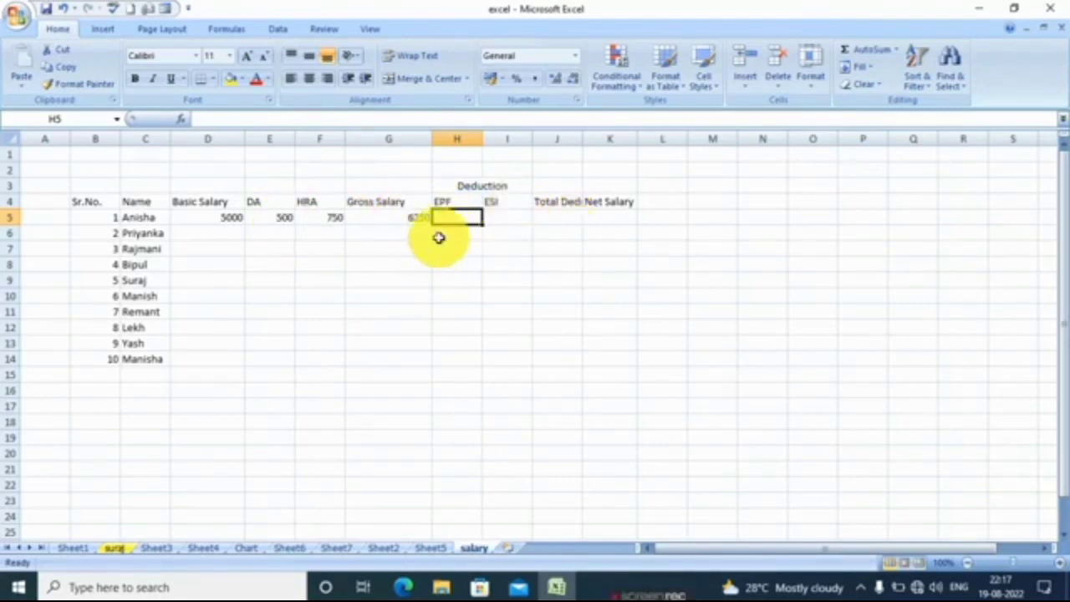
text(=)
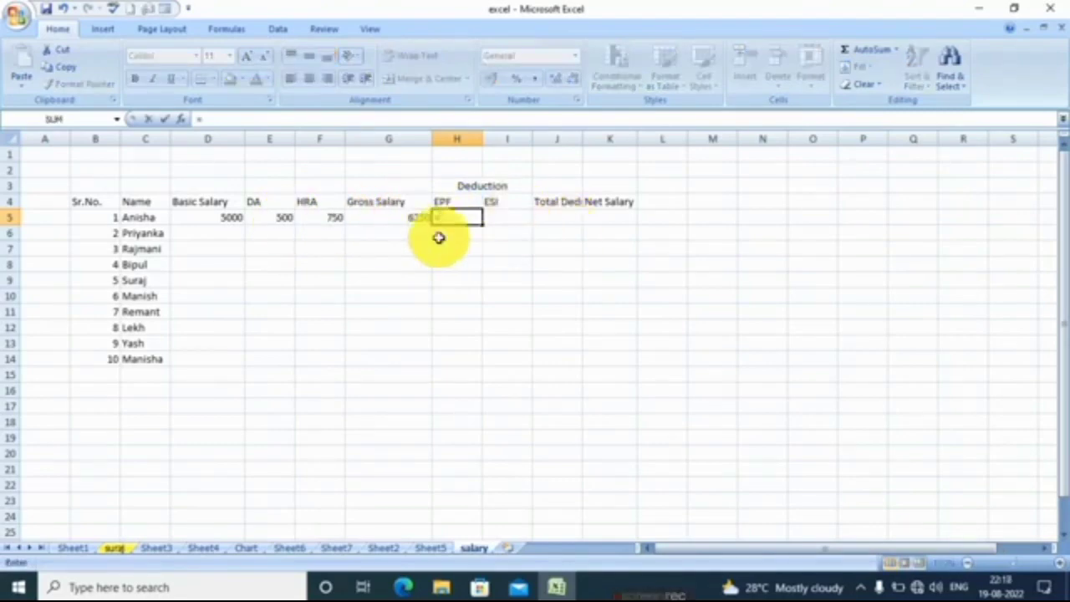
click(222, 217)
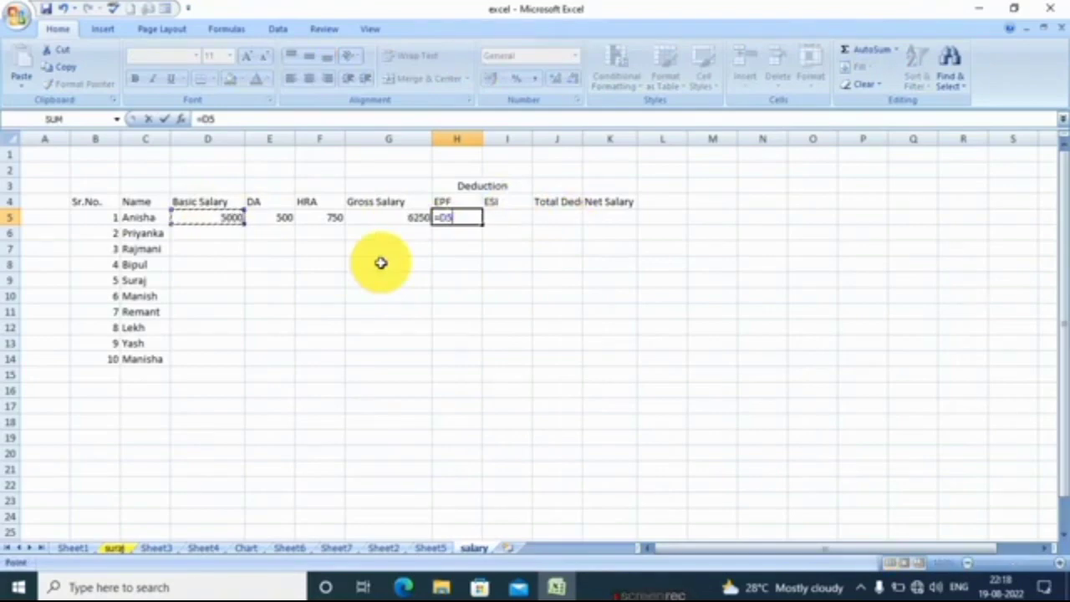
text(*)
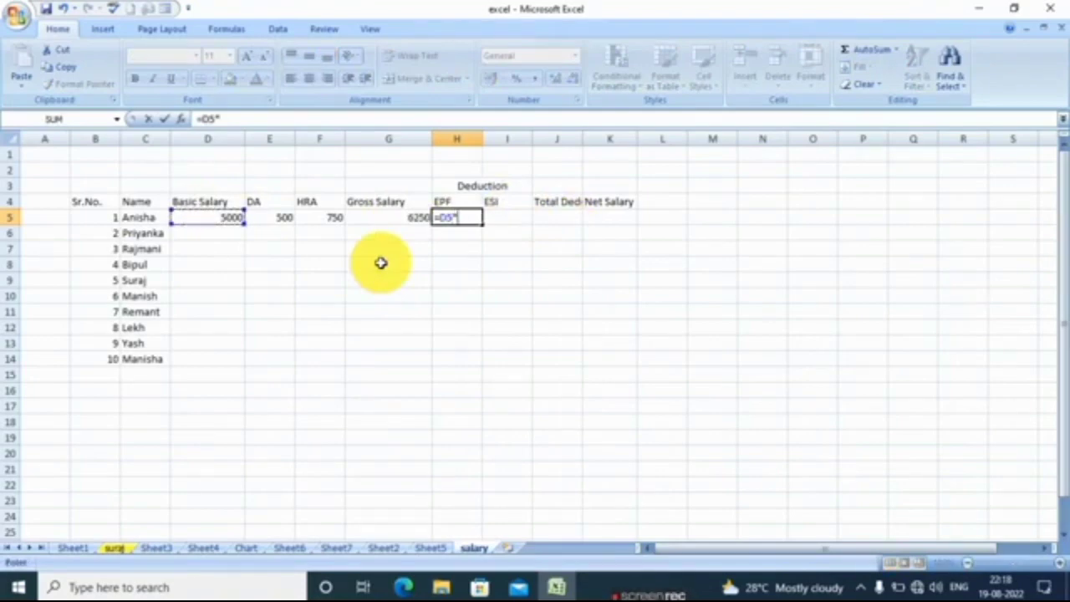
text(12/100)
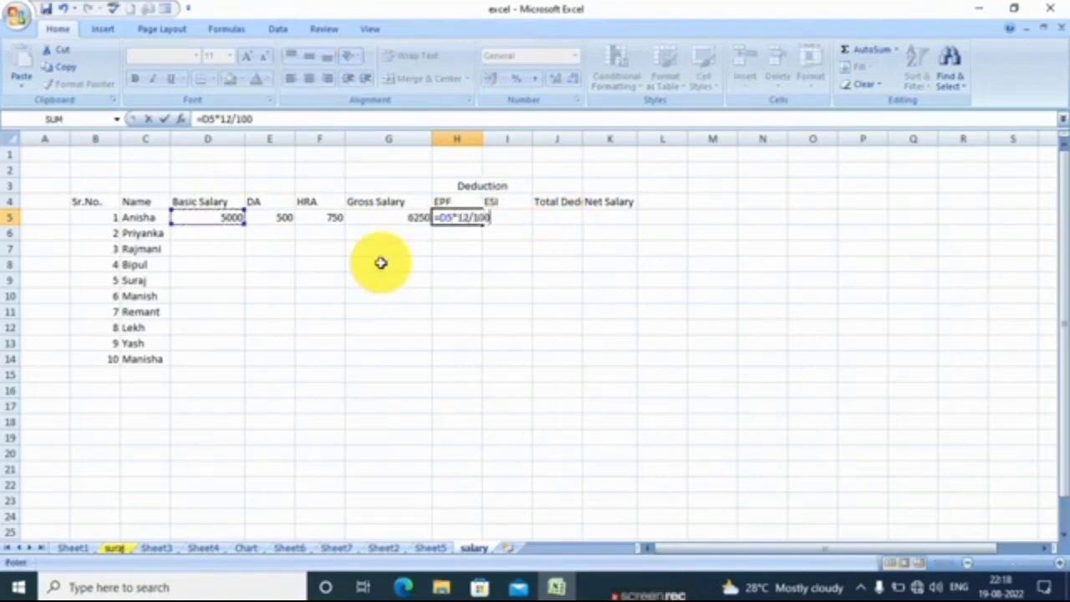
key(Return)
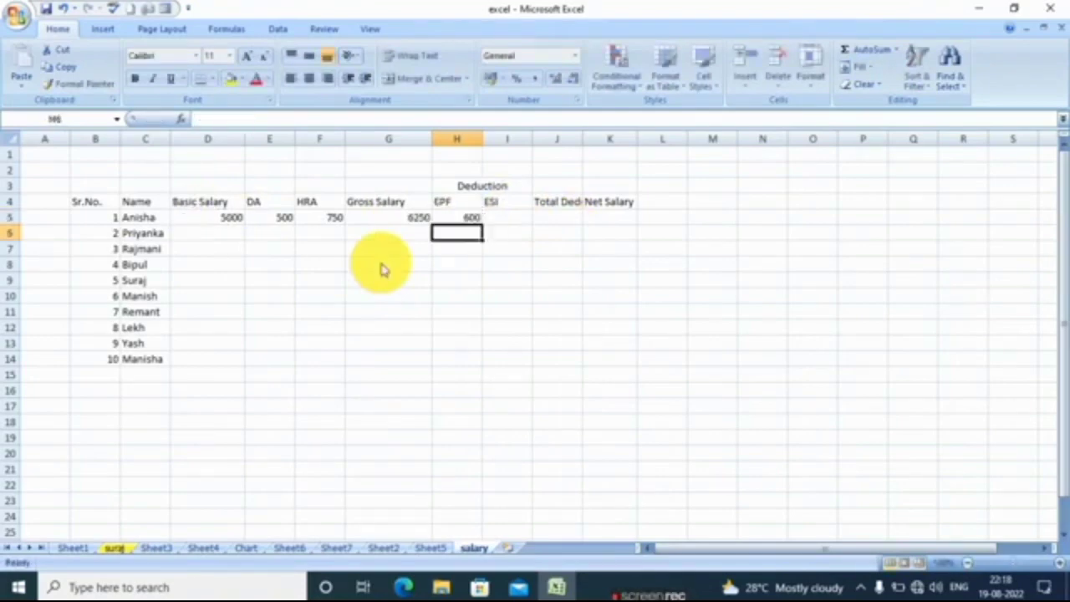
Step: Calculate the first employee's ESI deduction as 1.75% of gross salary in I5 with =G5*1.75/100 and format it without decimals
click(461, 217)
click(514, 218)
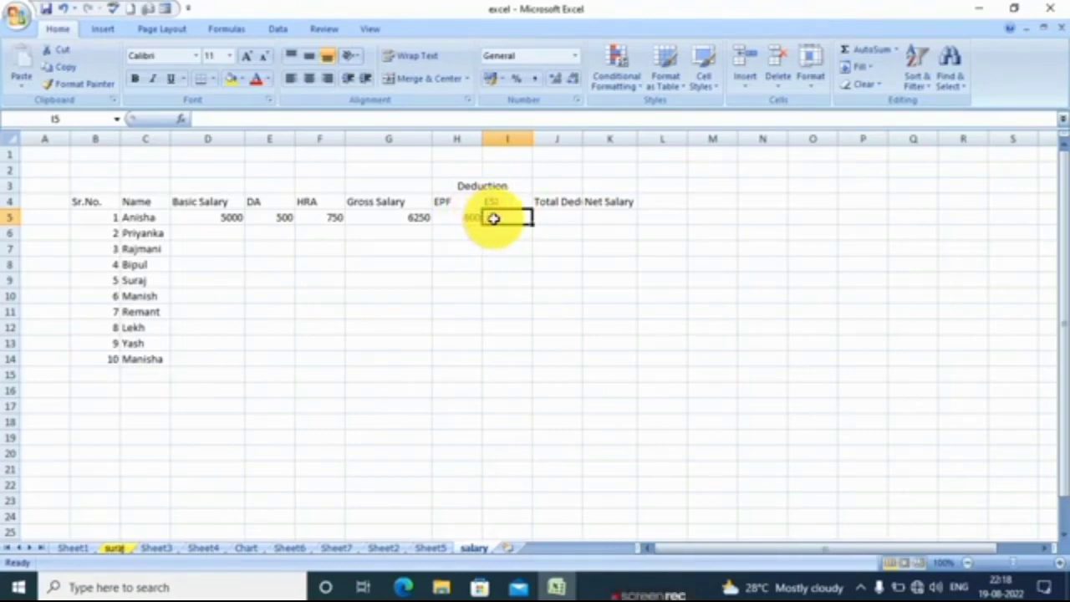
click(464, 222)
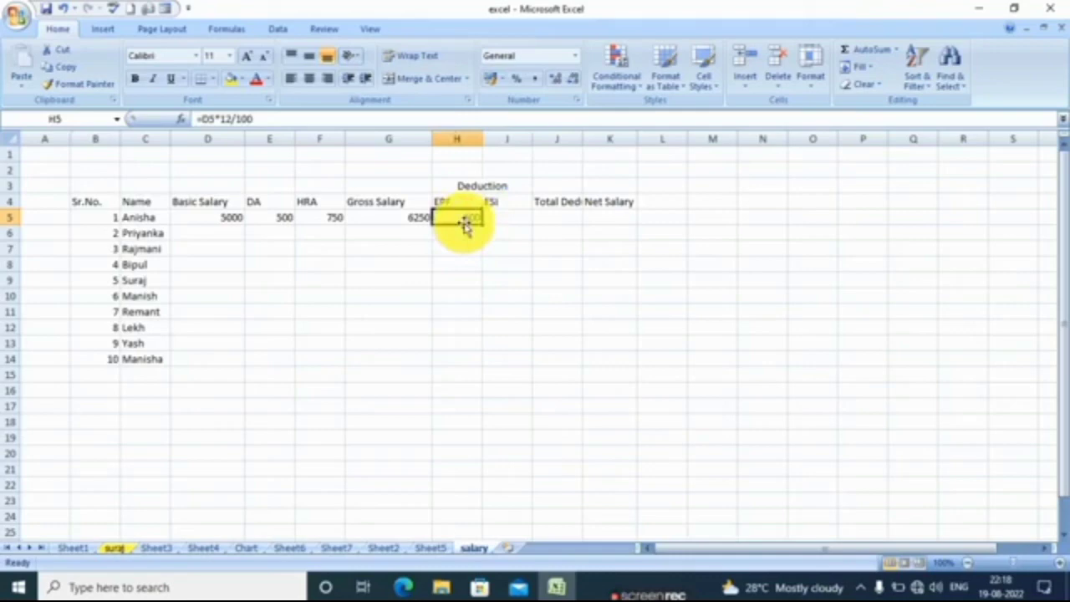
click(222, 218)
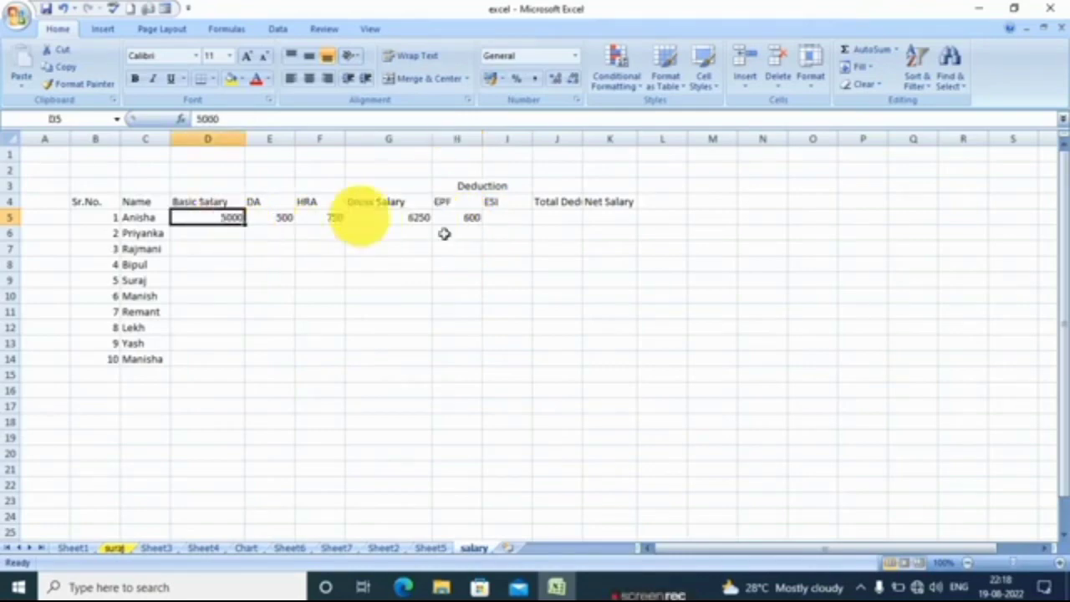
click(500, 216)
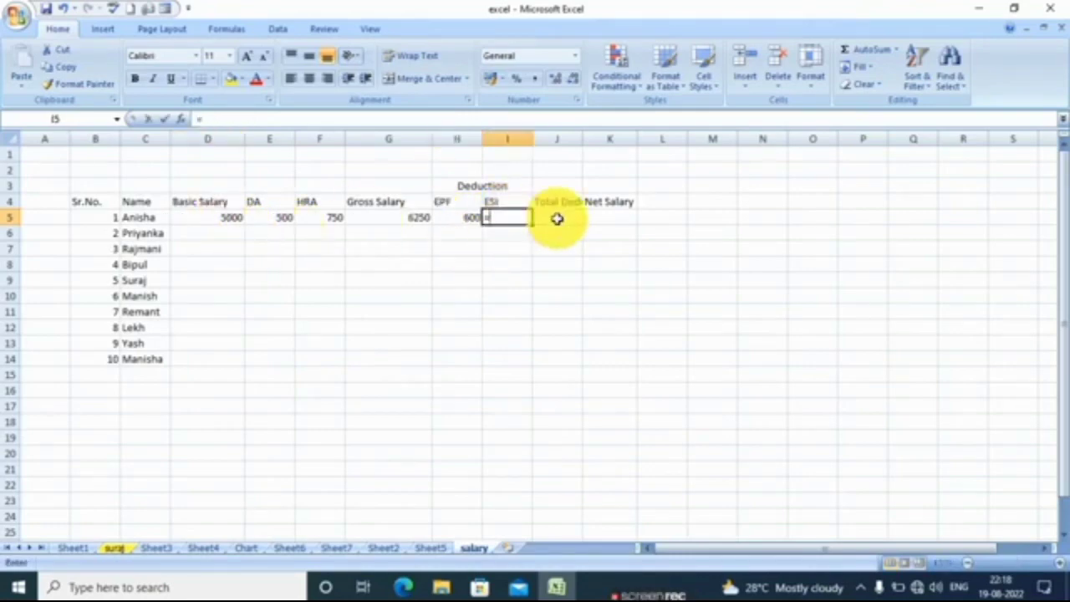
text(=)
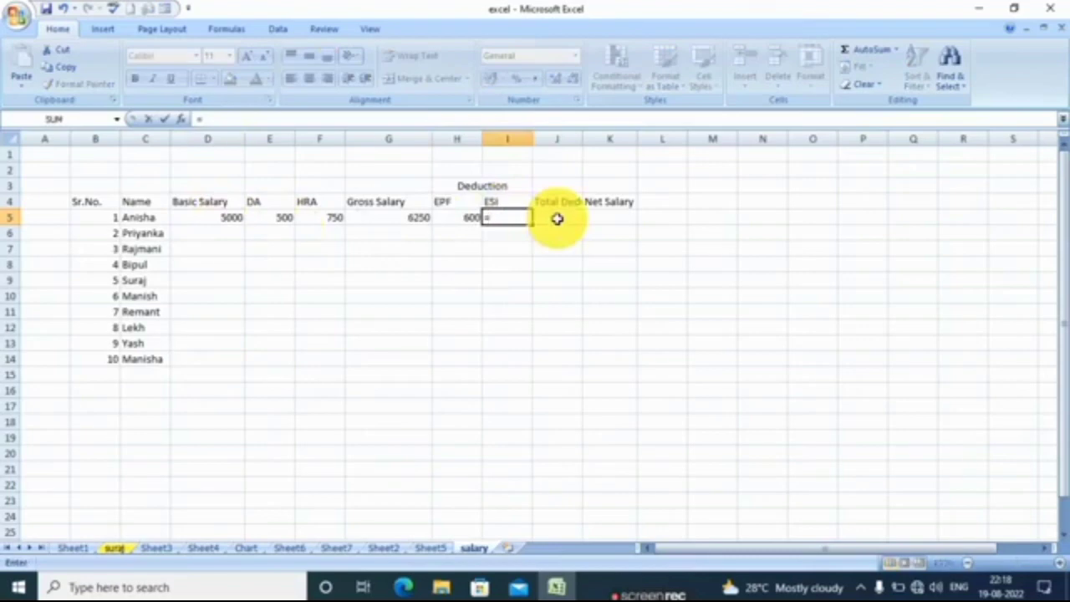
click(412, 219)
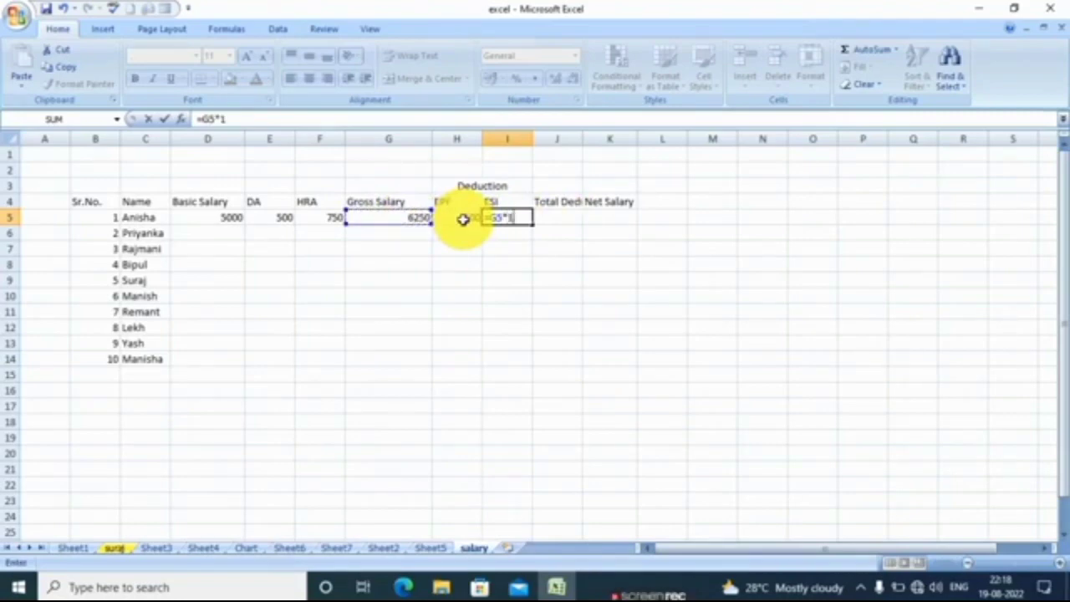
text(*1.75)
key(BackSpace)
key(BackSpace)
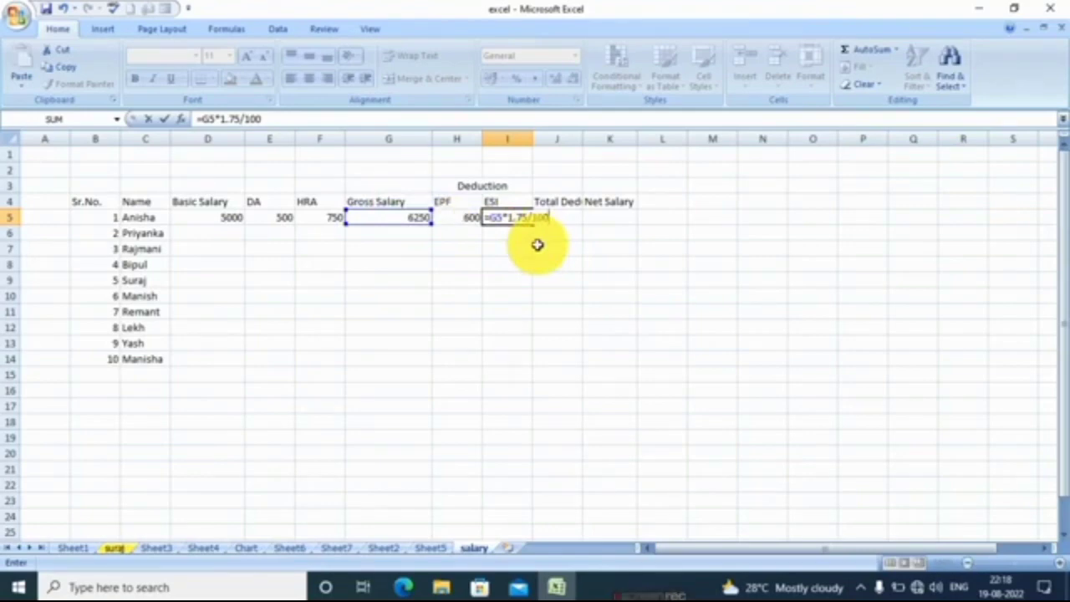
key(Return)
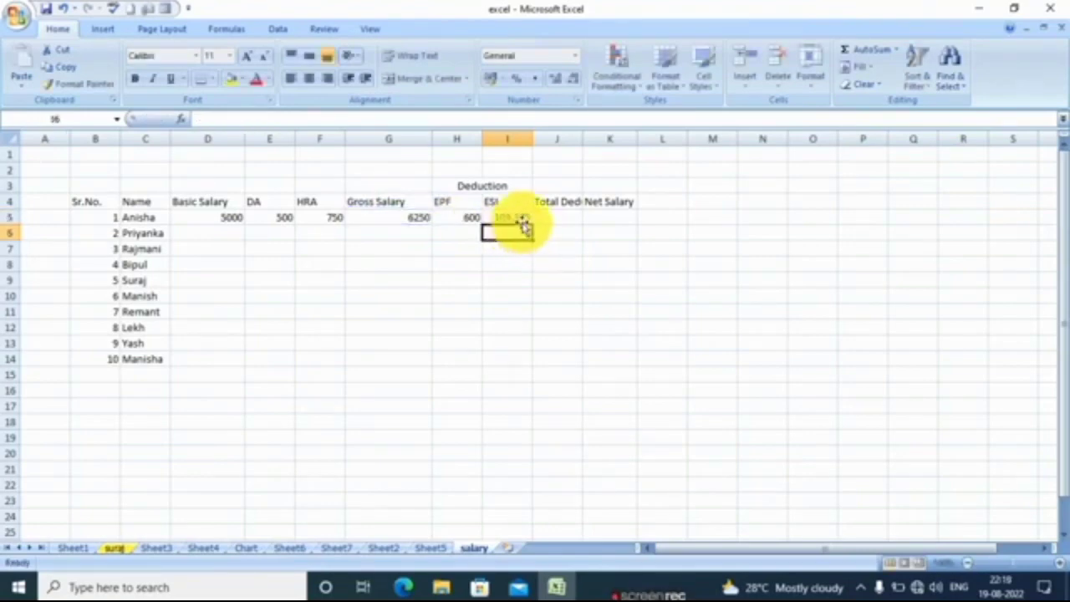
click(521, 218)
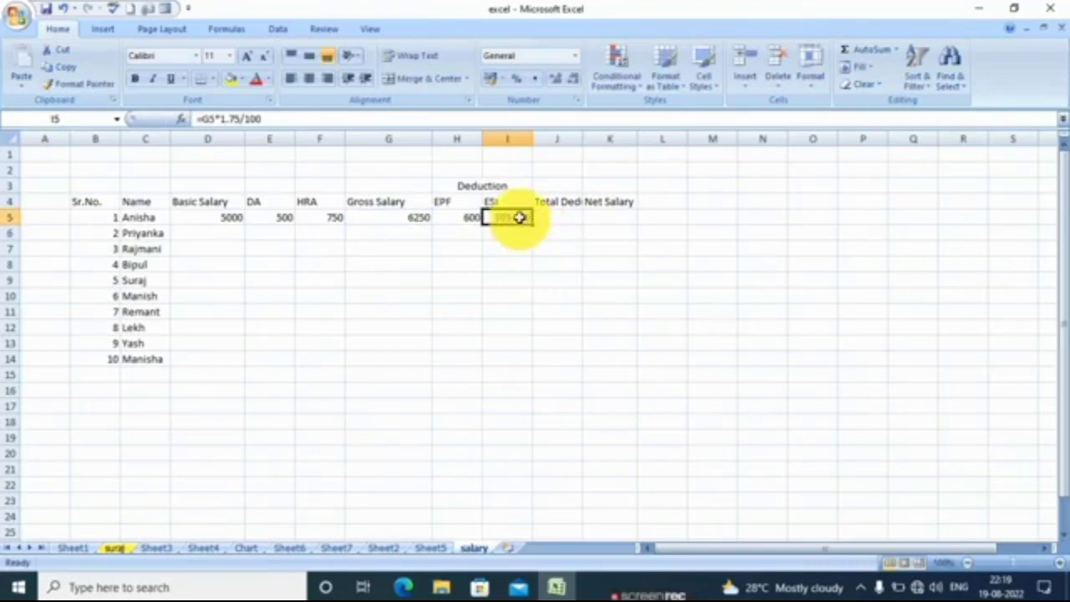
click(557, 80)
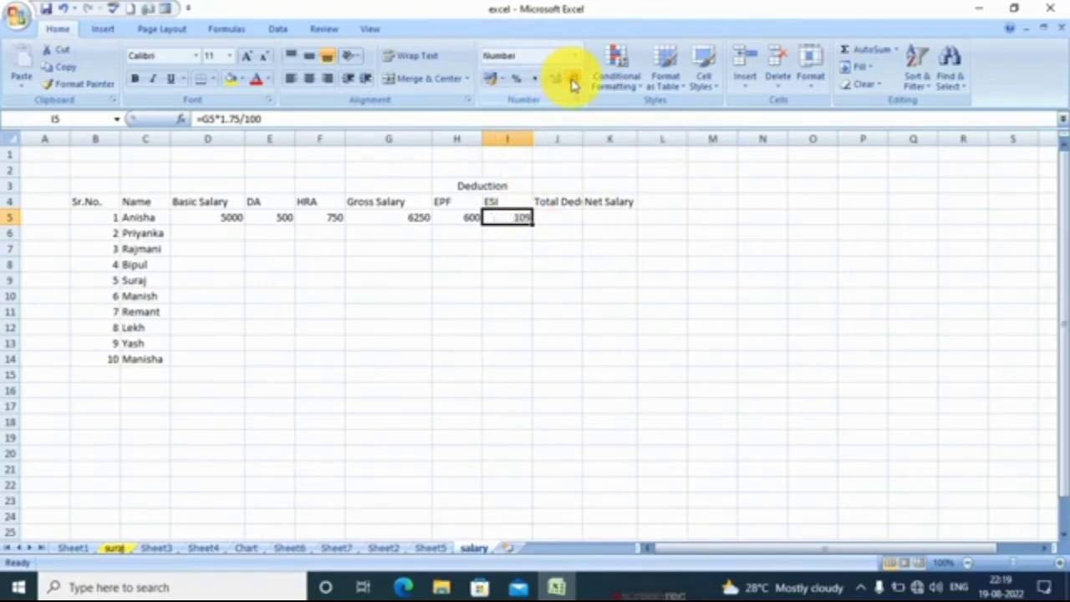
Step: Widen column J to fit the Total Deduction heading and calculate the first employee's total deduction in J5 with =H5+I5
click(551, 221)
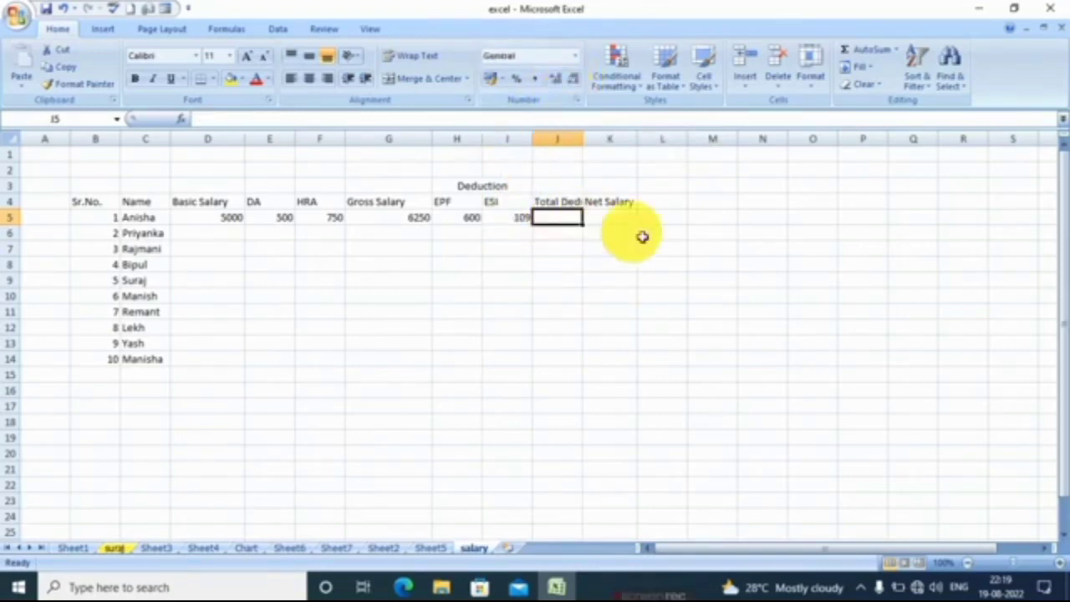
double_click(584, 135)
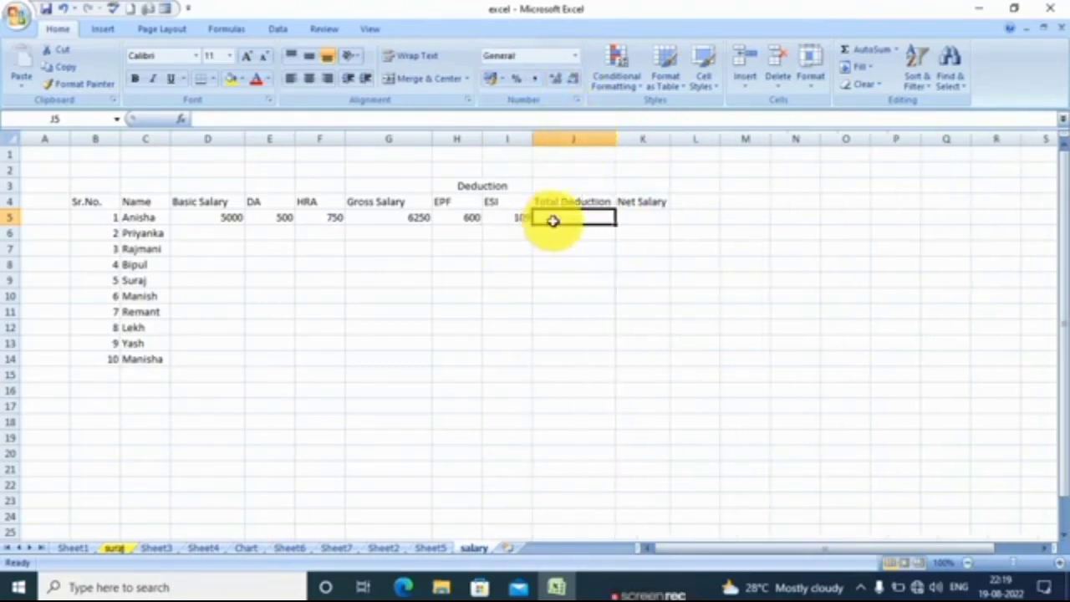
text(=)
click(462, 218)
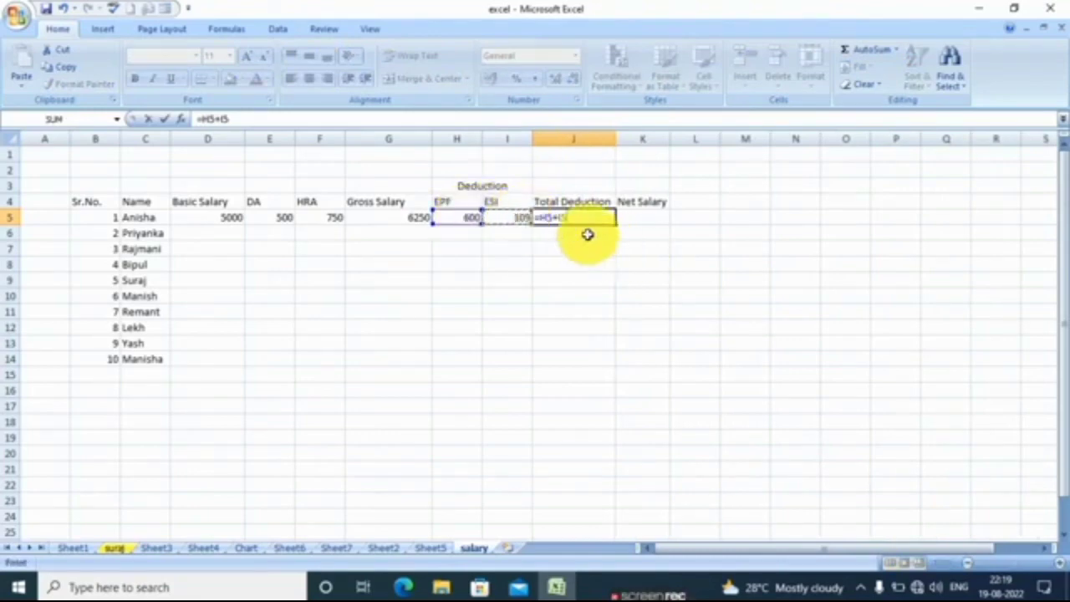
key(Return)
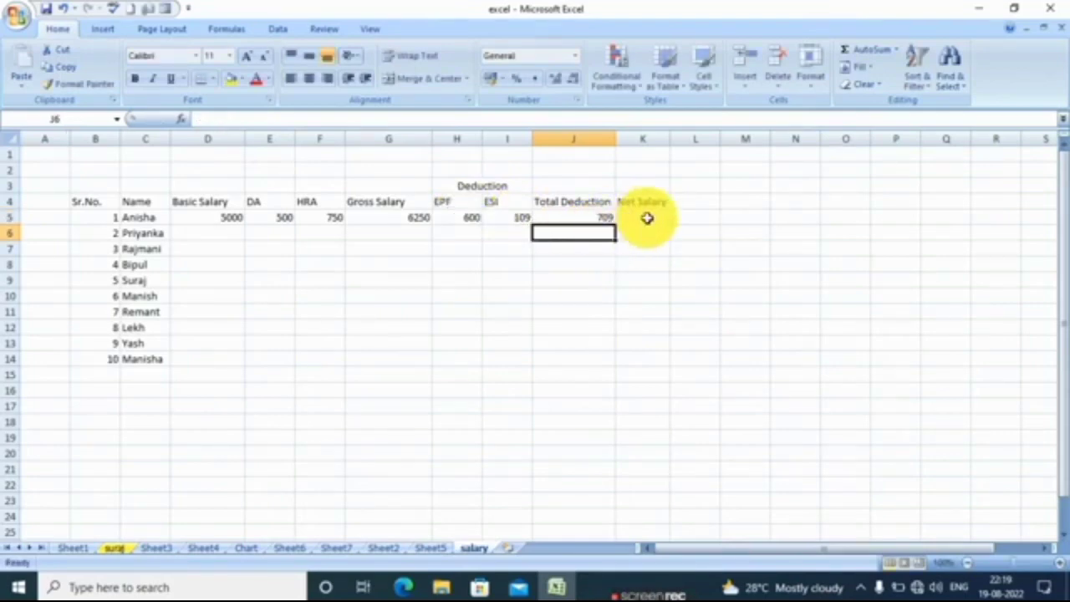
Step: Calculate the first employee's net salary in K5 with the formula =G5-J5
click(647, 217)
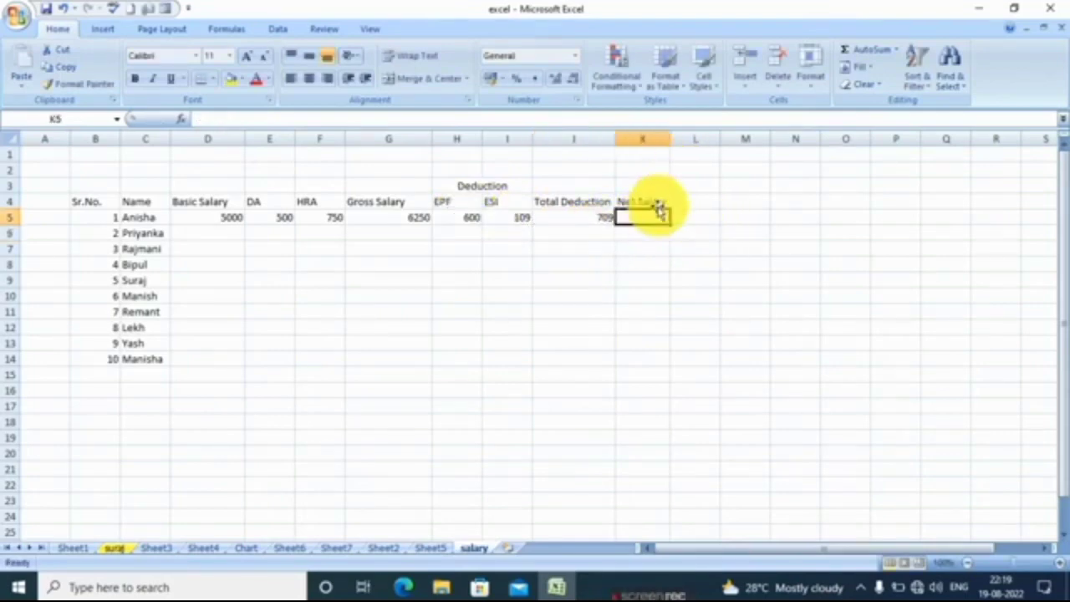
text(=)
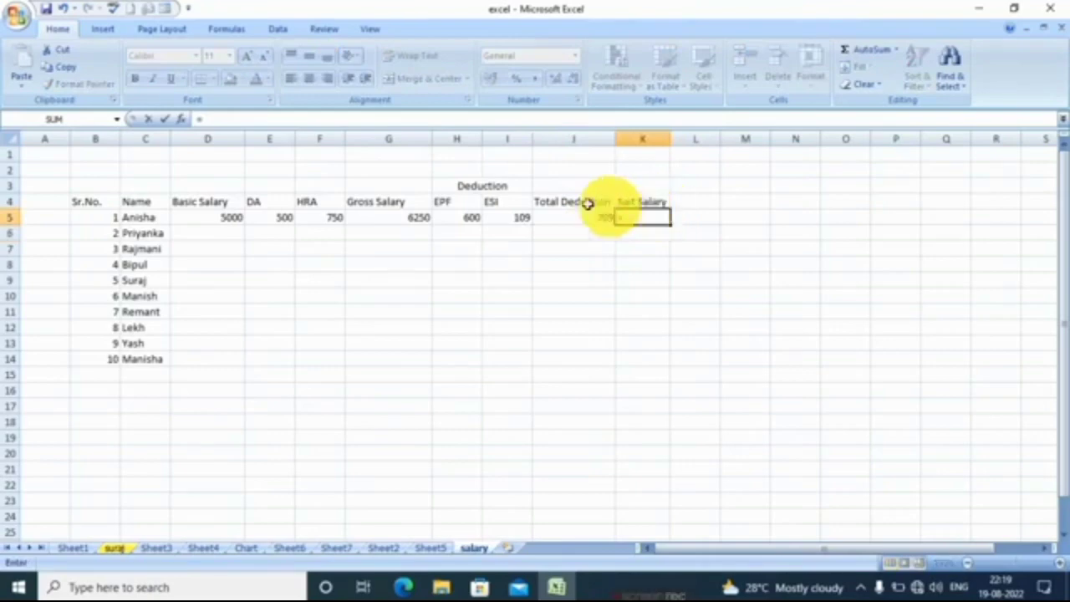
click(410, 217)
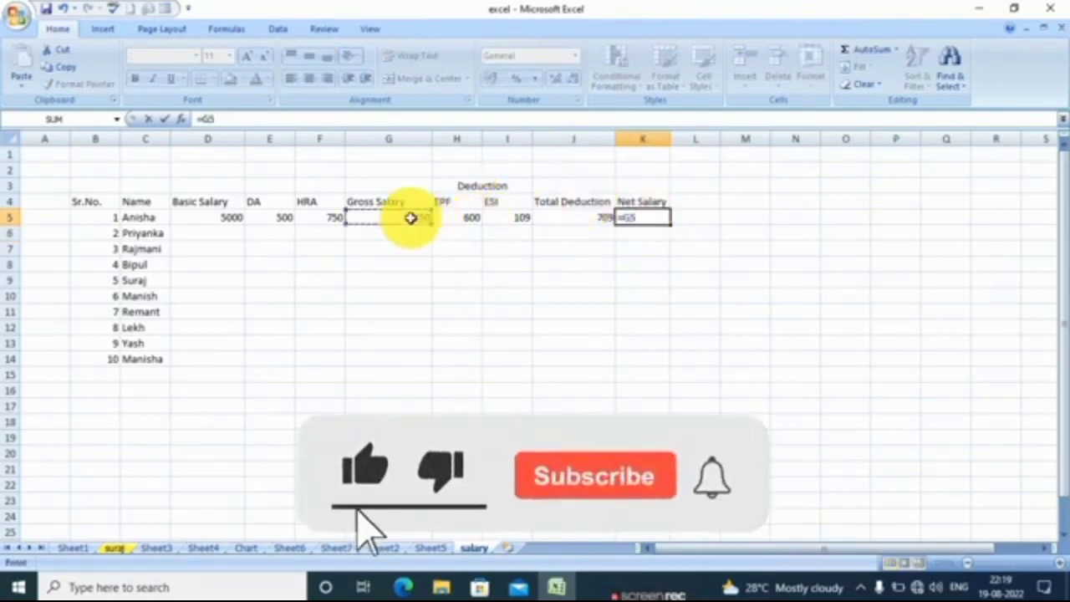
text(-)
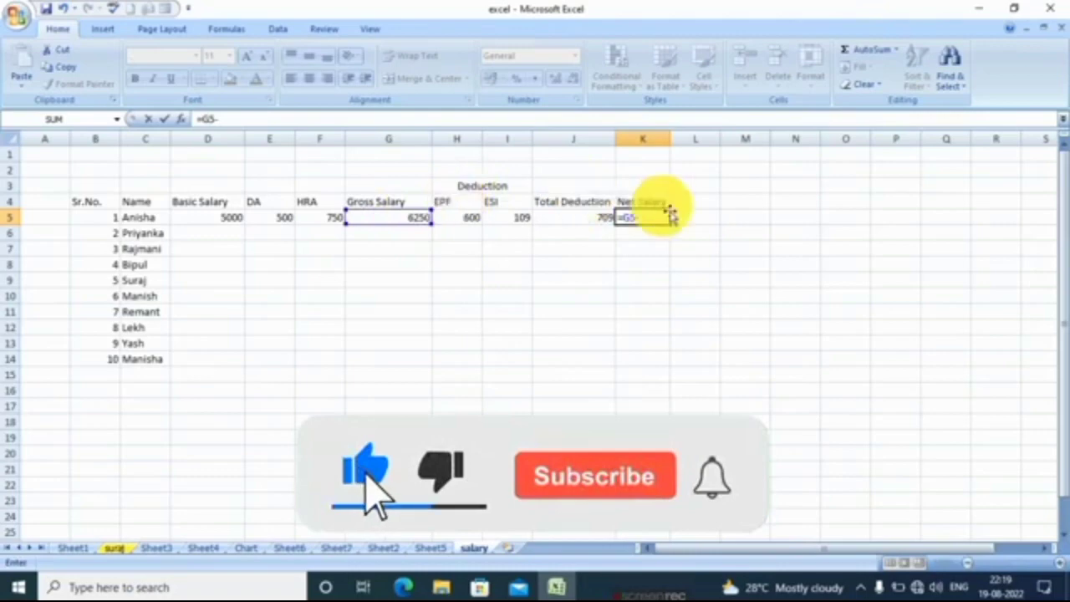
click(594, 218)
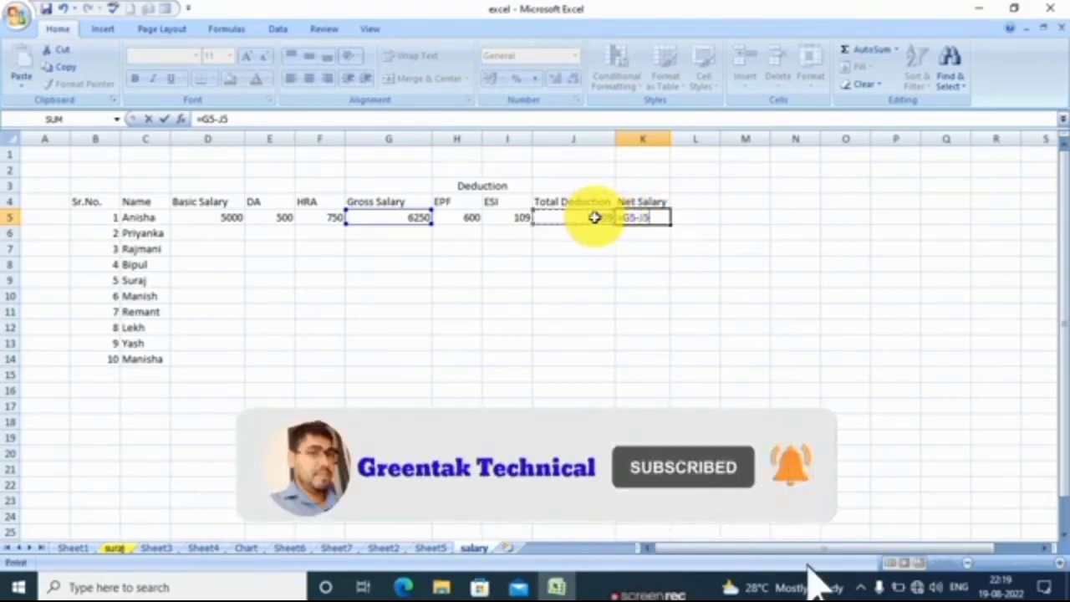
key(Return)
key(Up)
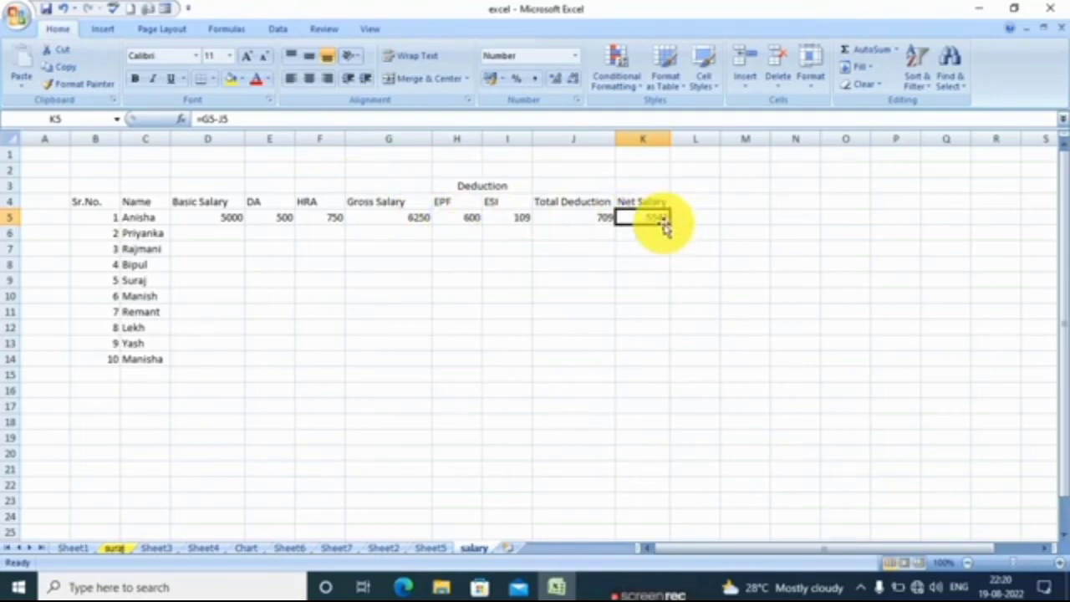
Step: Enter the basic salaries 6000, 7000, 8000, 5000, 6000, 5000, 4000, 8000 and 5000 in D6:D14
click(210, 229)
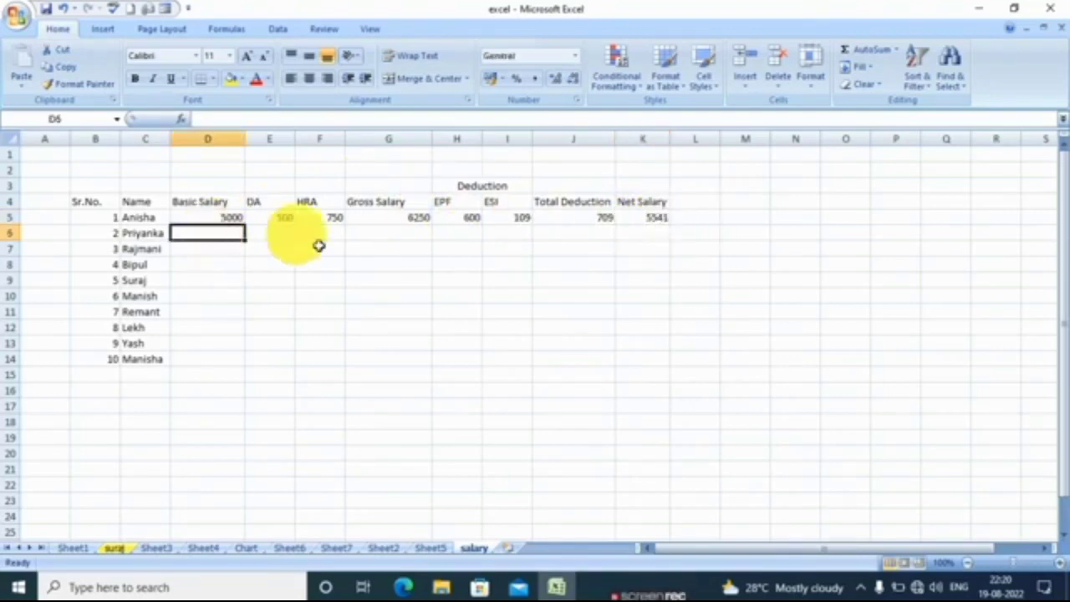
click(213, 219)
key(shift+Right)
key(shift+Right)
key(shift+Right)
key(shift+Right)
key(shift+Right)
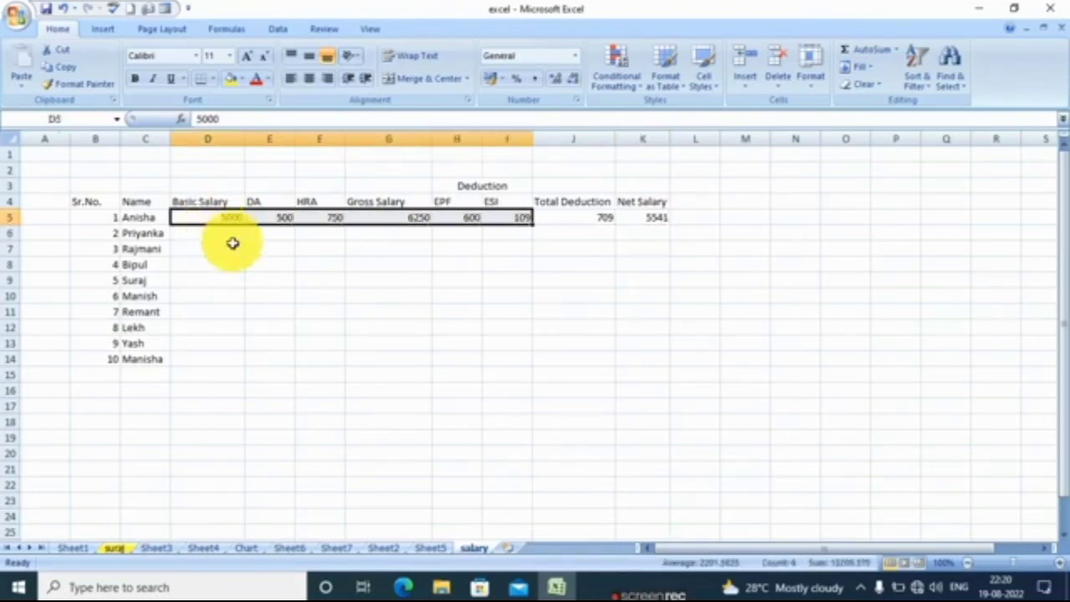
click(224, 228)
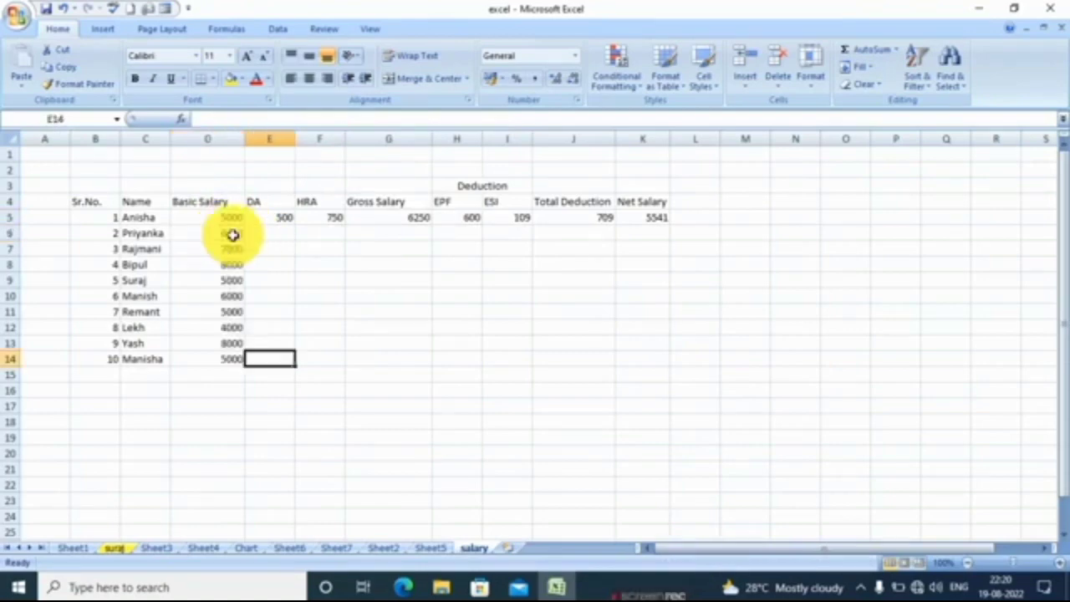
key(Left)
key(Left)
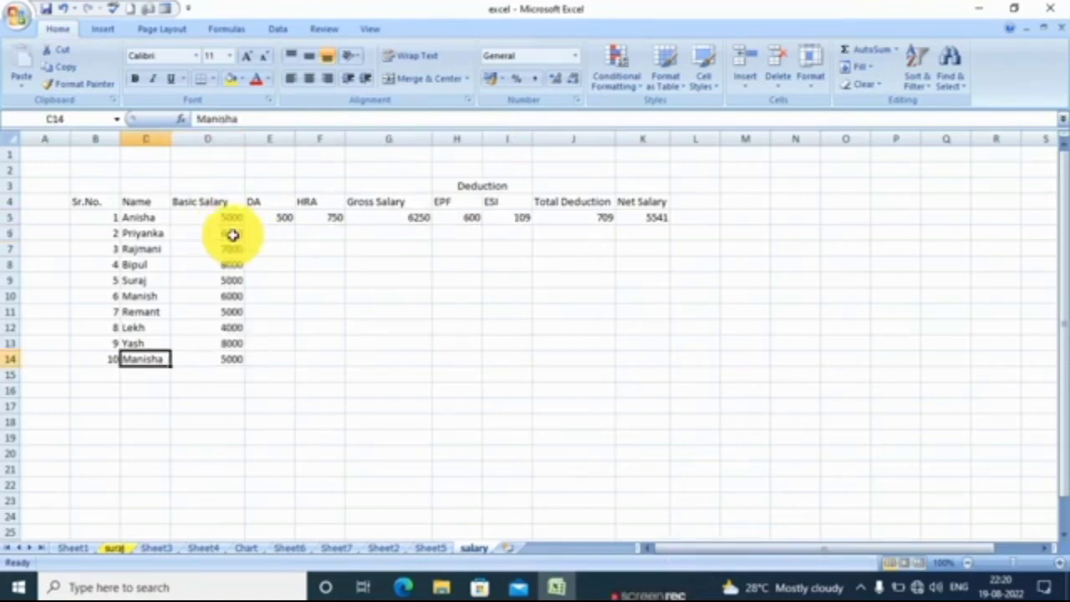
Step: Fill the first employee's values and formulas in D5:K5 down to row 14 for the remaining employees
click(233, 229)
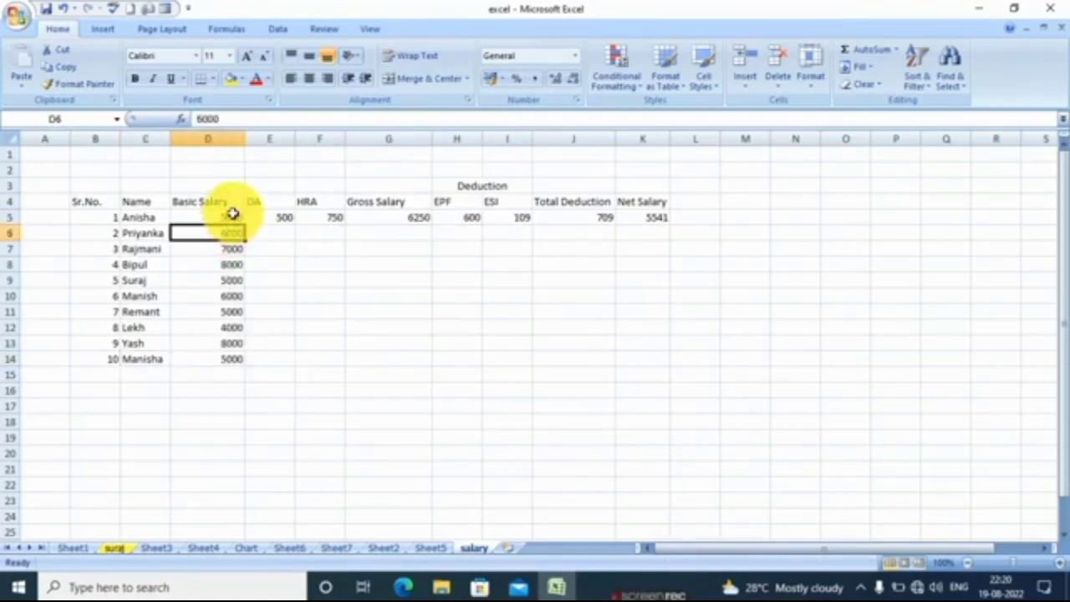
click(233, 215)
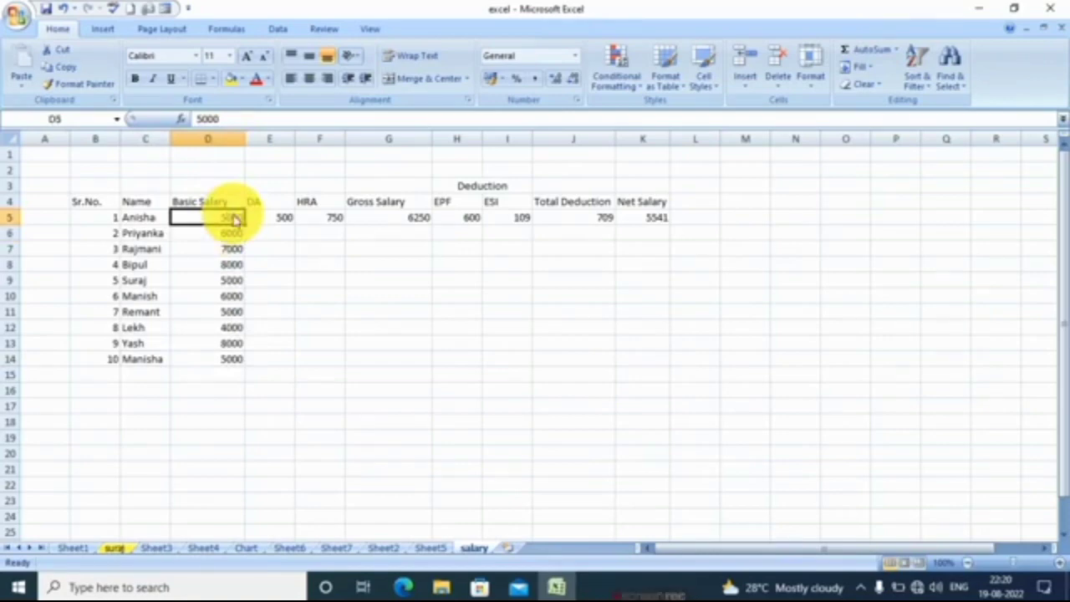
drag(235, 218, 393, 217)
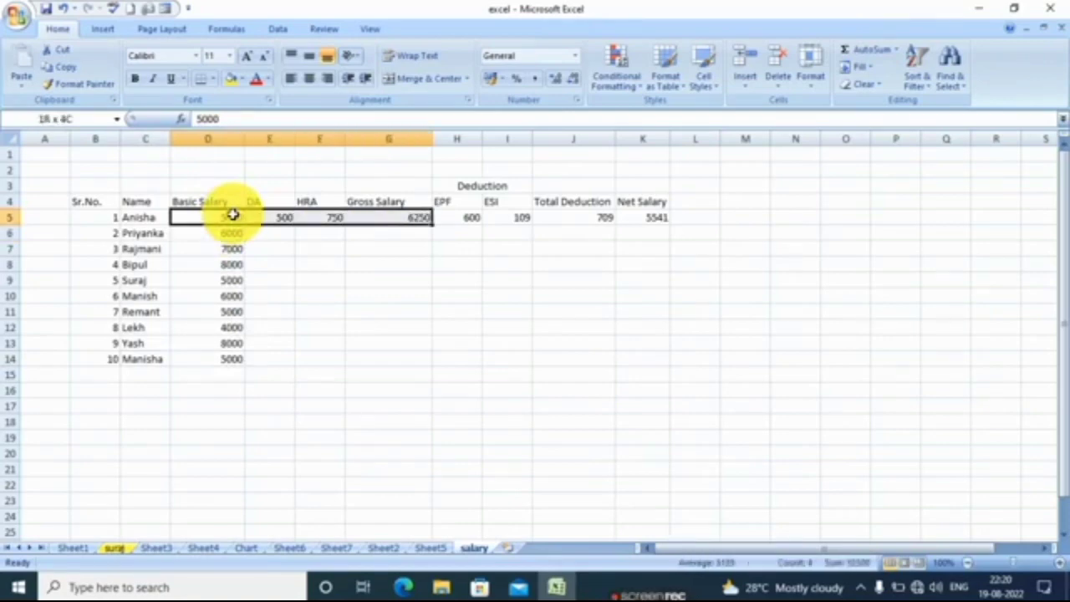
key(shift+Right)
key(shift+Right)
key(shift+Right)
key(shift+Right)
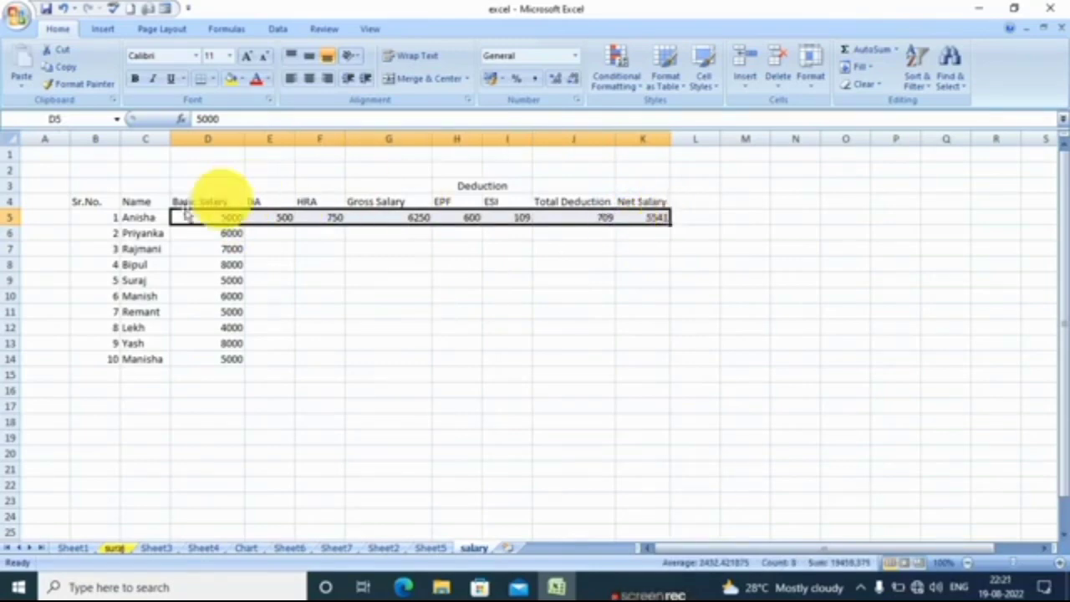
click(670, 225)
drag(670, 225, 672, 366)
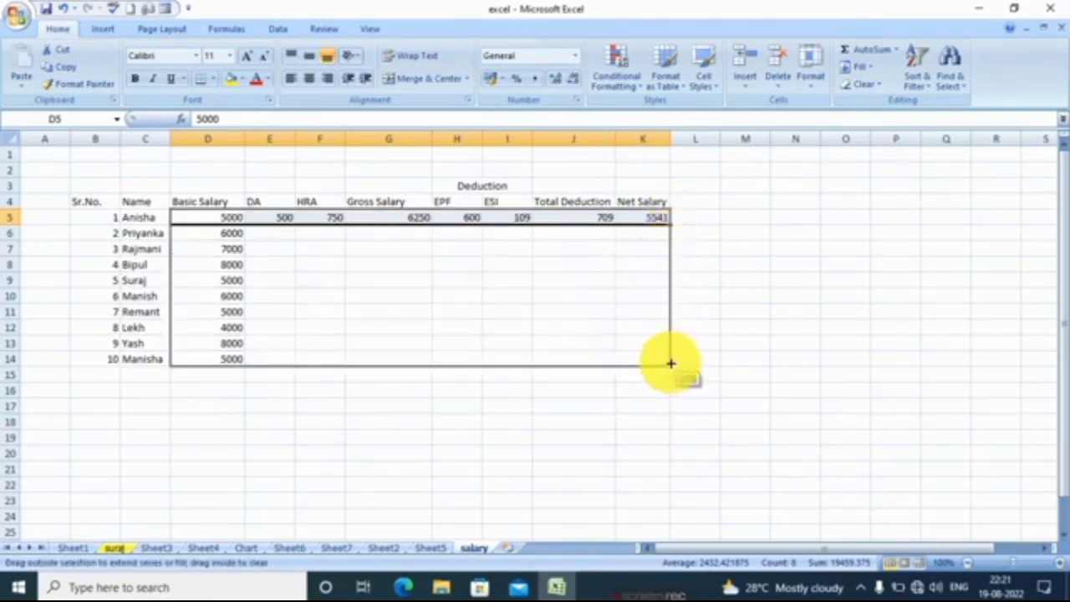
drag(670, 363, 673, 368)
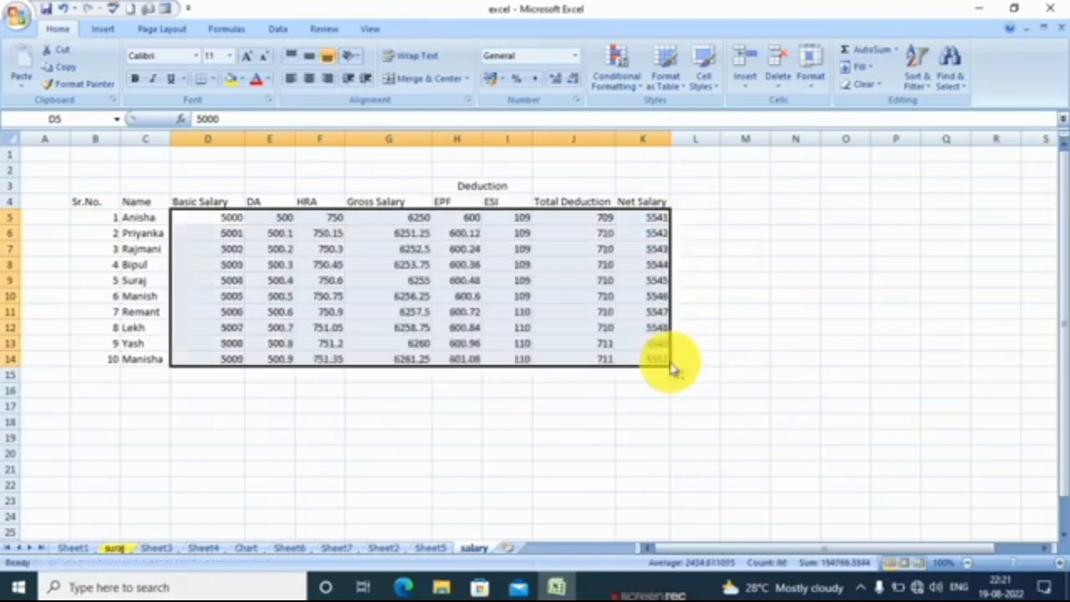
Step: Check the copied DA and HRA formulas in row 6 and format the HRA in F6 without decimals
click(787, 281)
click(291, 232)
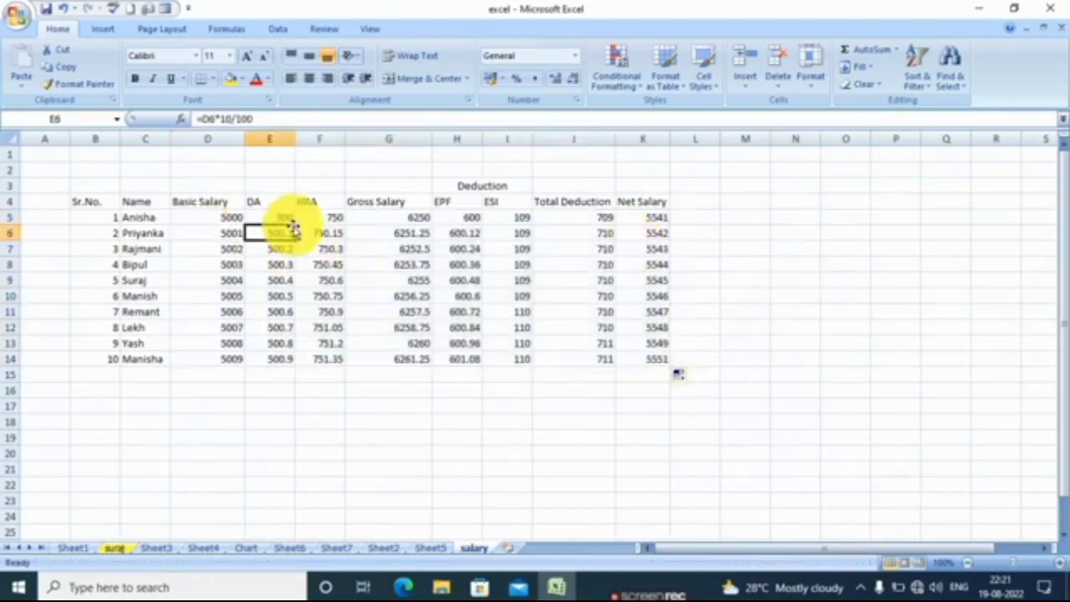
click(327, 235)
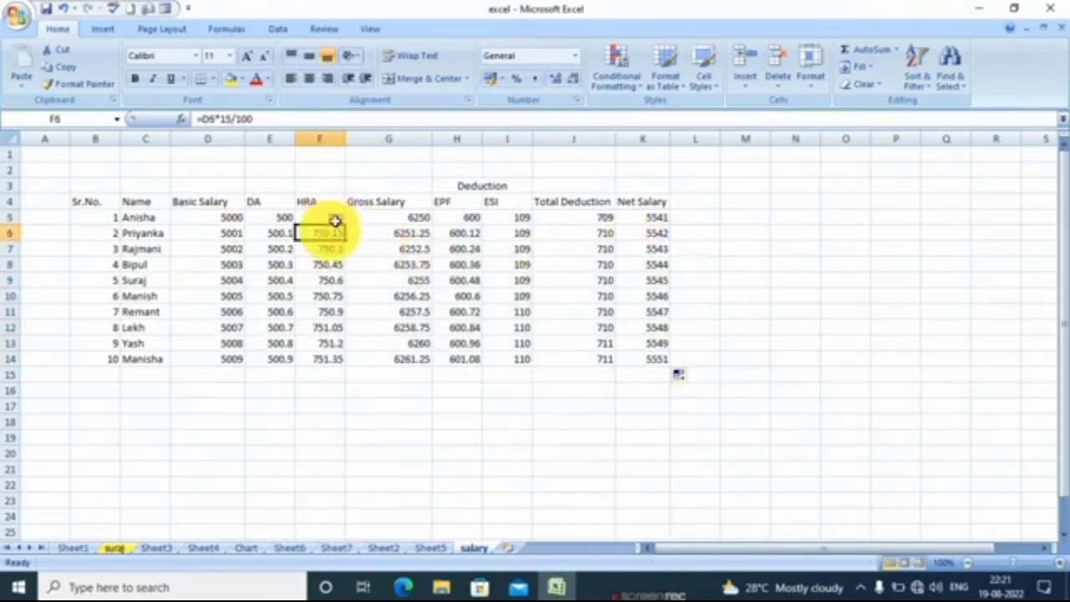
click(575, 81)
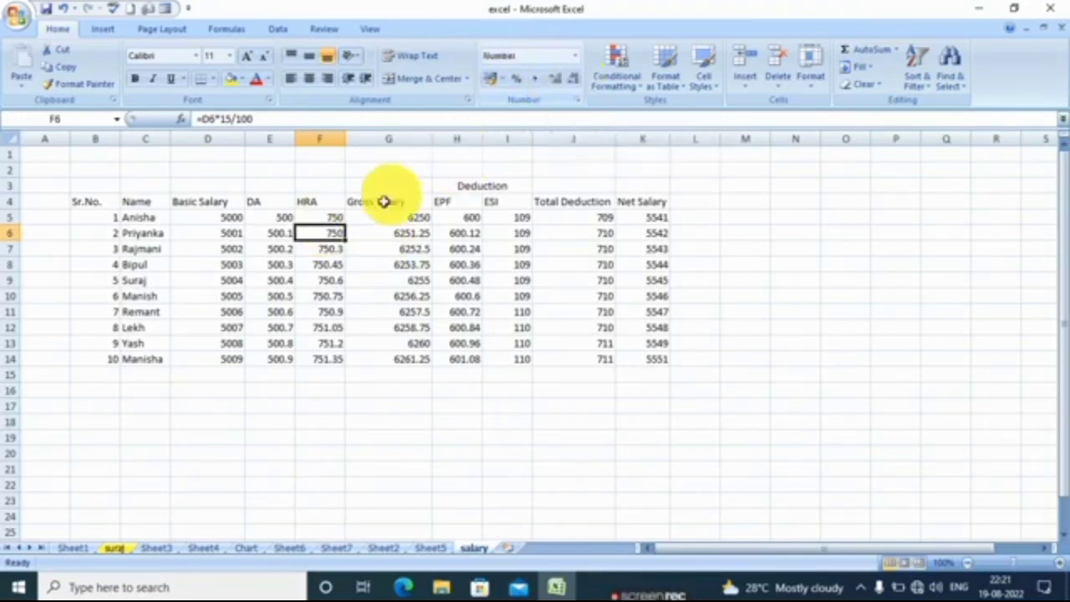
Step: Fill the DA and HRA formulas from E5:F5 down to row 14 again
click(338, 217)
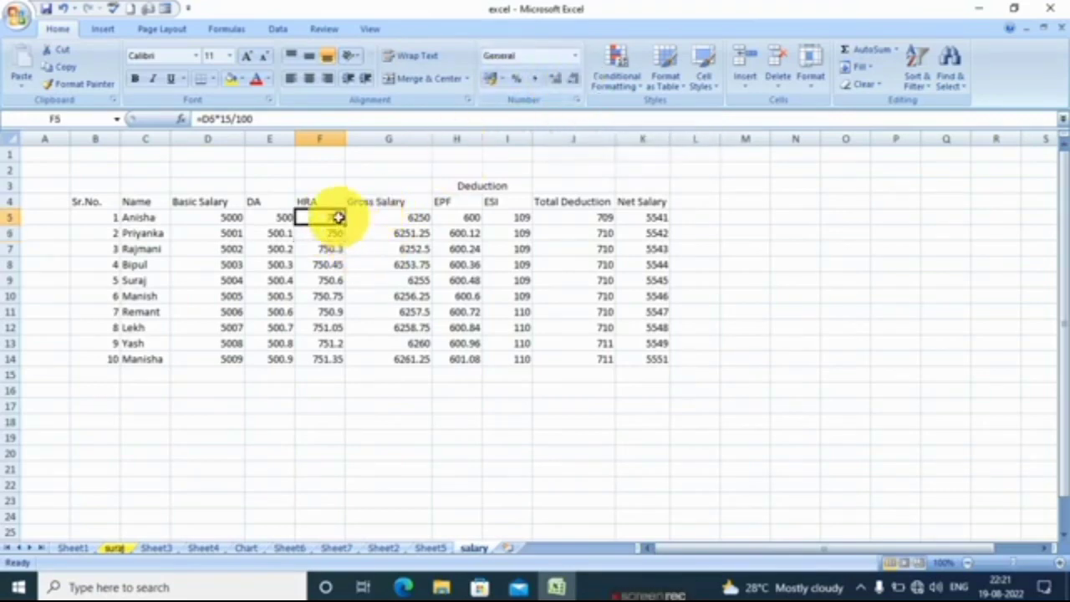
click(285, 215)
drag(285, 216, 341, 362)
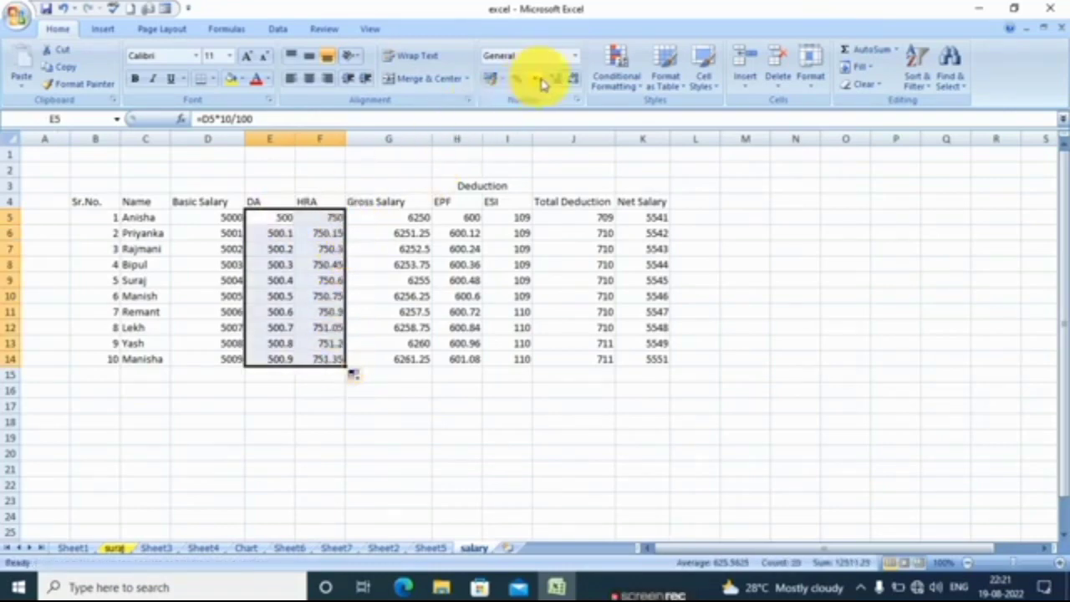
Step: Format the DA and HRA values in E7:F14 to show no decimals
click(283, 252)
key(shift+Right)
key(shift+Down)
key(shift+Down)
key(shift+Down)
key(shift+Down)
key(shift+Down)
key(shift+Down)
key(shift+Down)
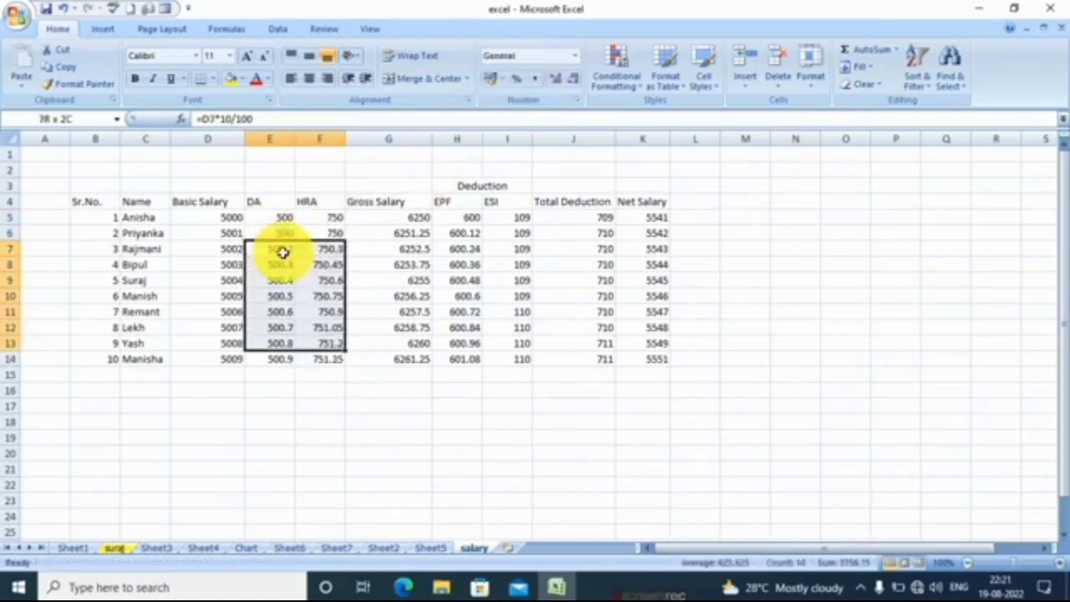
click(573, 80)
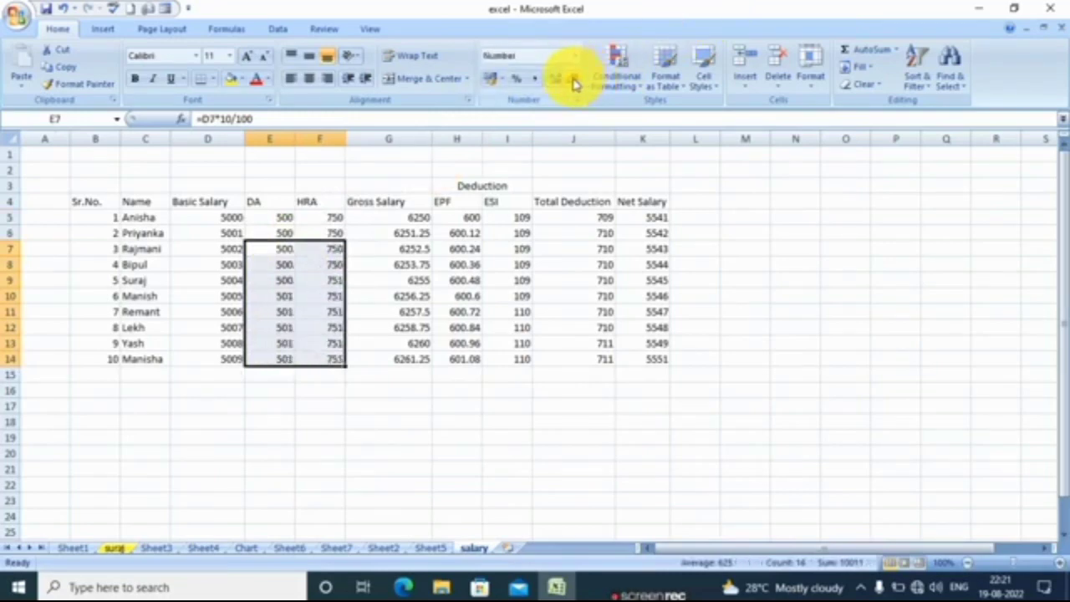
Step: Format the Gross Salary and EPF values in G6:H14 to show no decimals
click(398, 231)
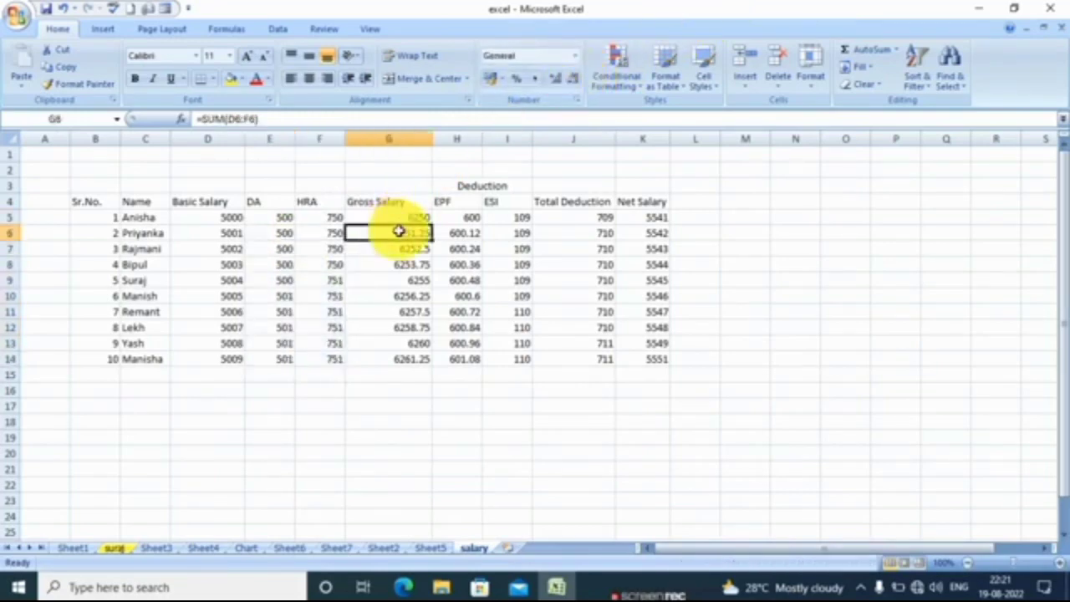
key(shift+Right)
key(shift+Down)
key(shift+Down)
key(shift+Down)
key(shift+Down)
key(shift+Down)
key(shift+Down)
key(shift+Down)
key(shift+Down)
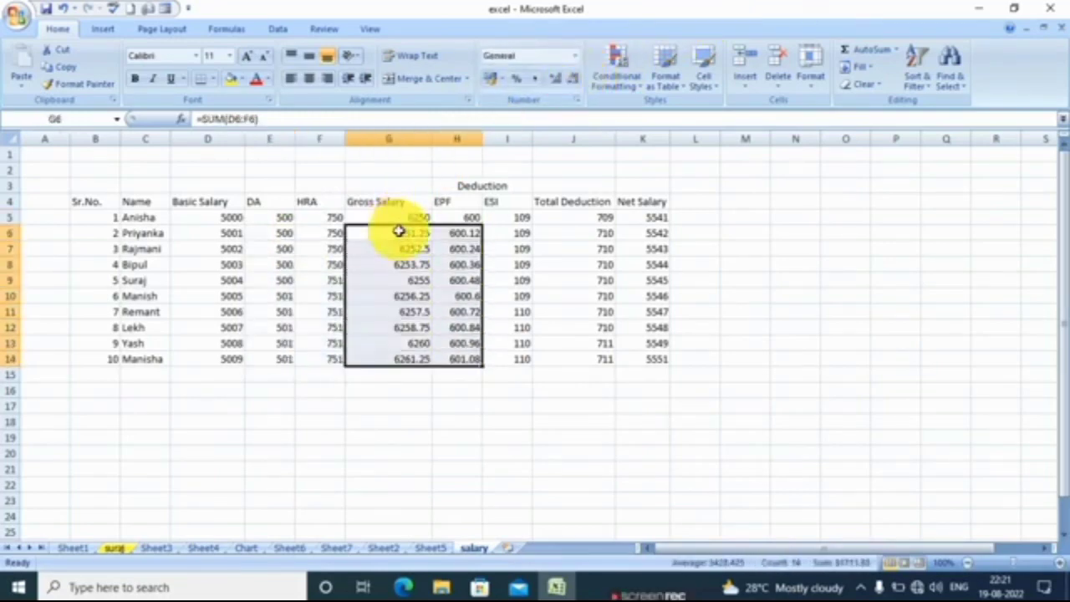
click(575, 84)
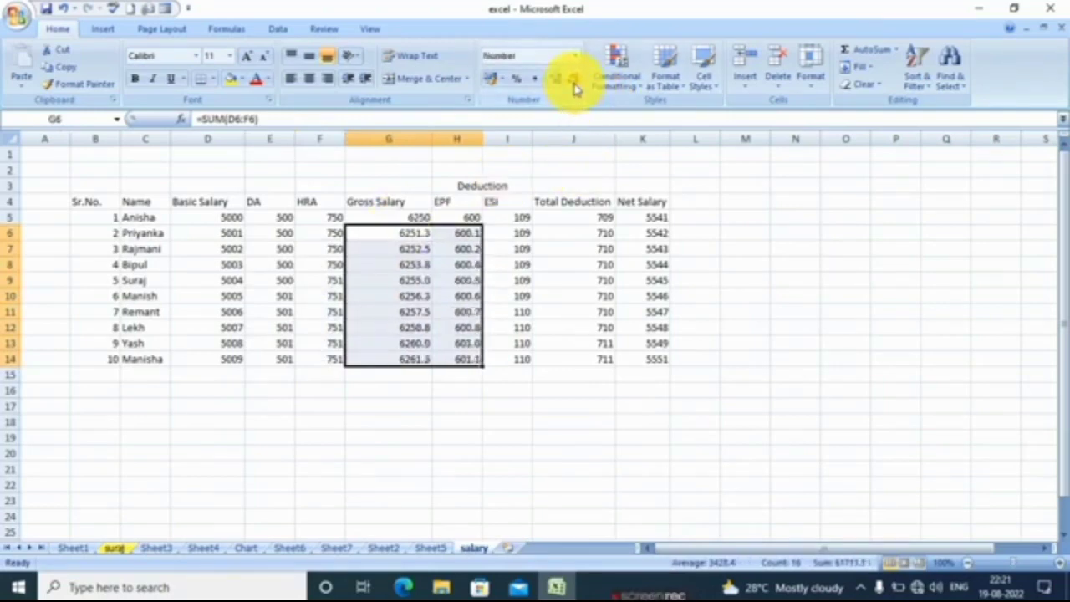
click(575, 84)
click(520, 235)
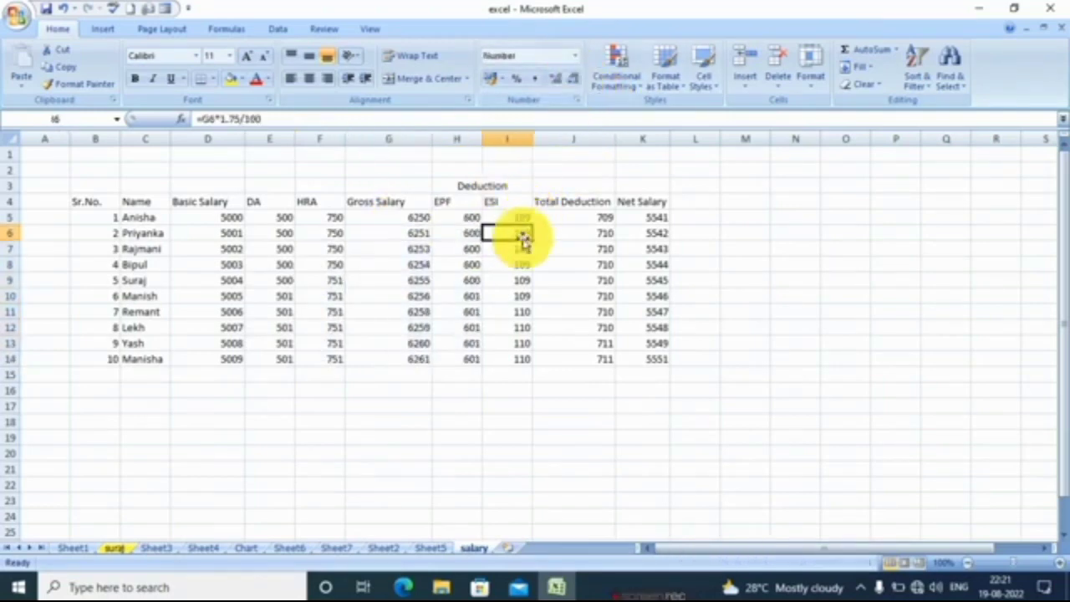
click(577, 232)
click(640, 203)
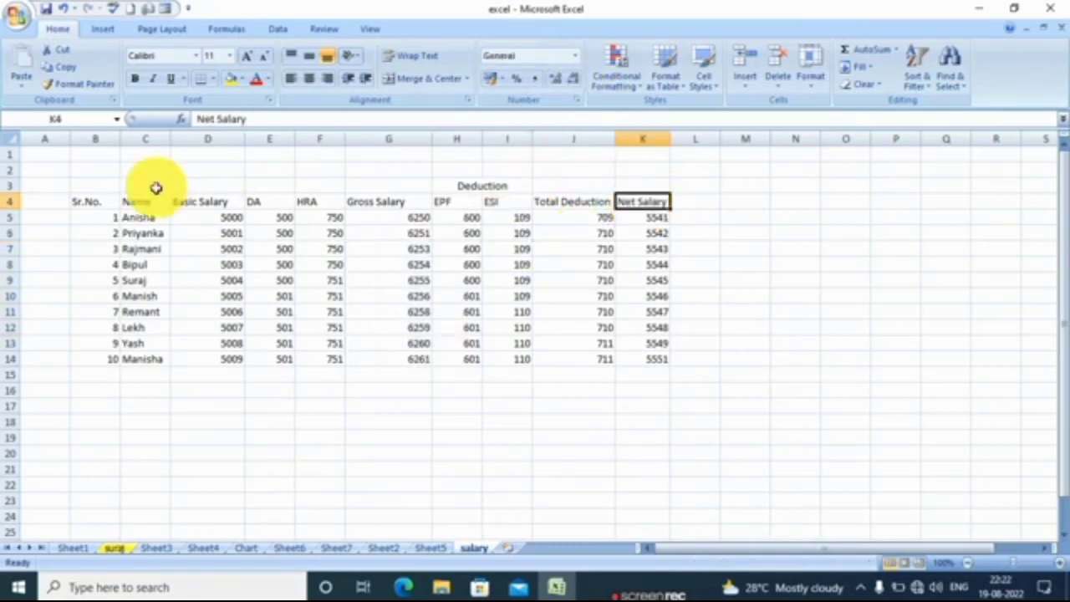
Step: Centre the headings and all employee data in B4:K14 horizontally
click(82, 205)
key(shift+Right)
key(shift+Right)
key(shift+Right)
key(shift+Right)
key(shift+Right)
key(shift+Right)
key(shift+Right)
key(shift+Right)
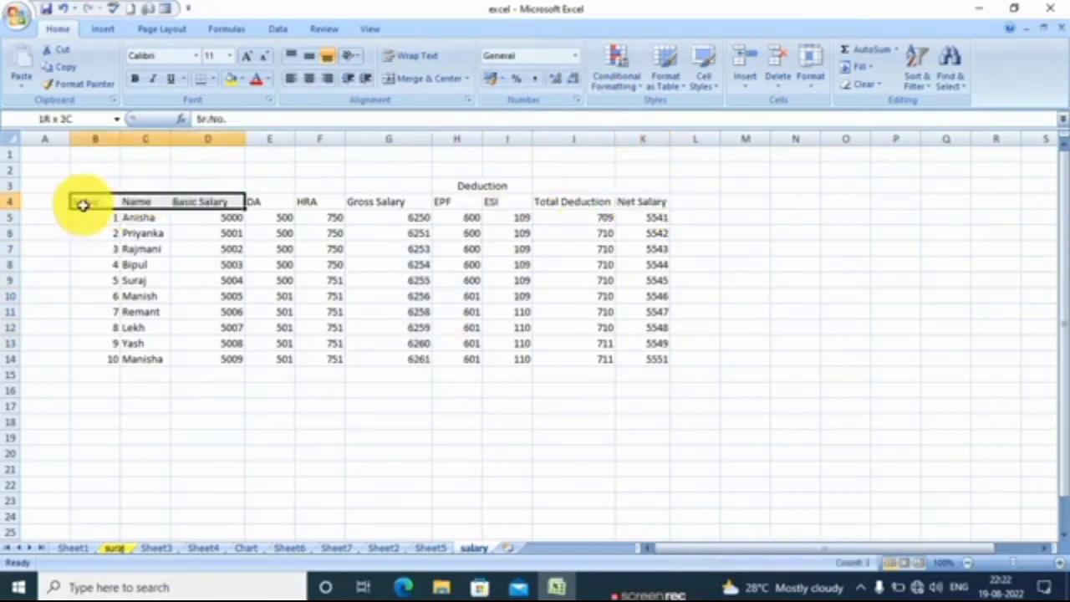
key(shift+Down)
key(shift+Down)
key(shift+Down)
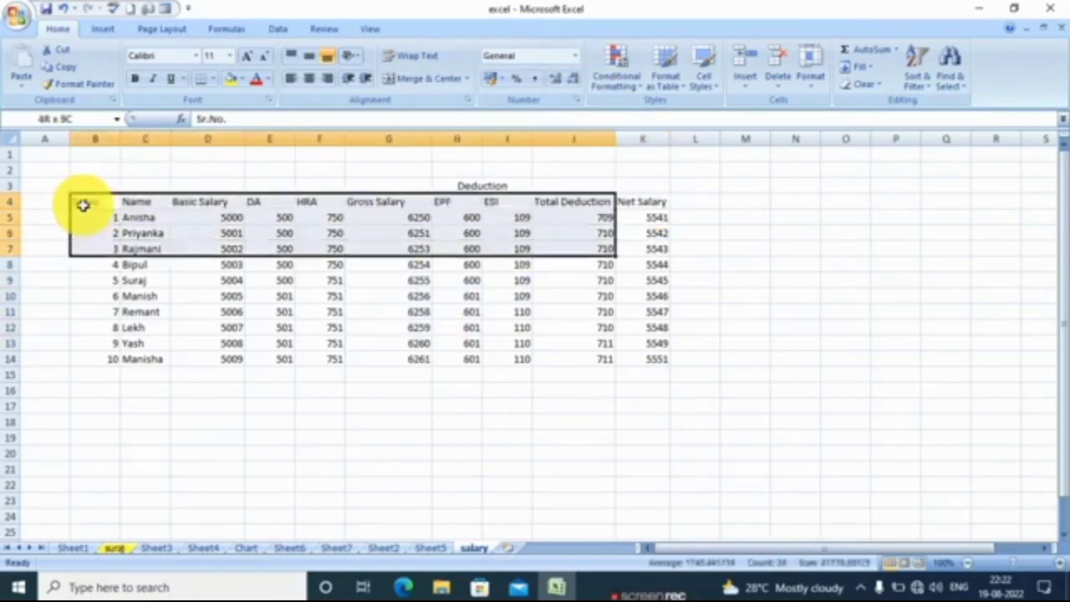
key(shift+Right)
key(shift+Down)
key(shift+Down)
key(shift+Down)
key(shift+Down)
key(shift+Down)
key(shift+Down)
key(shift+Down)
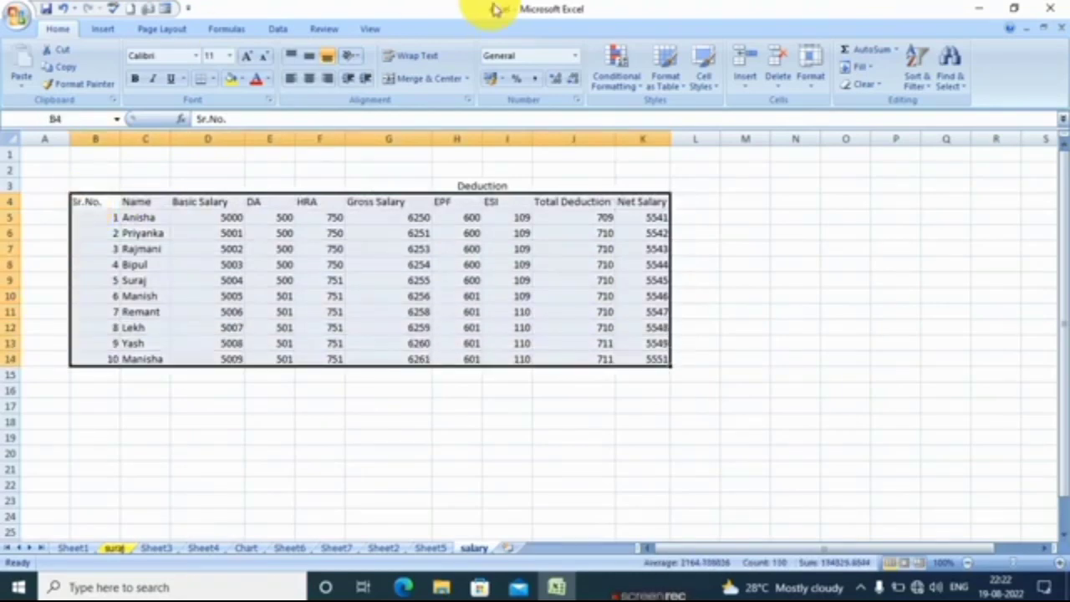
click(309, 78)
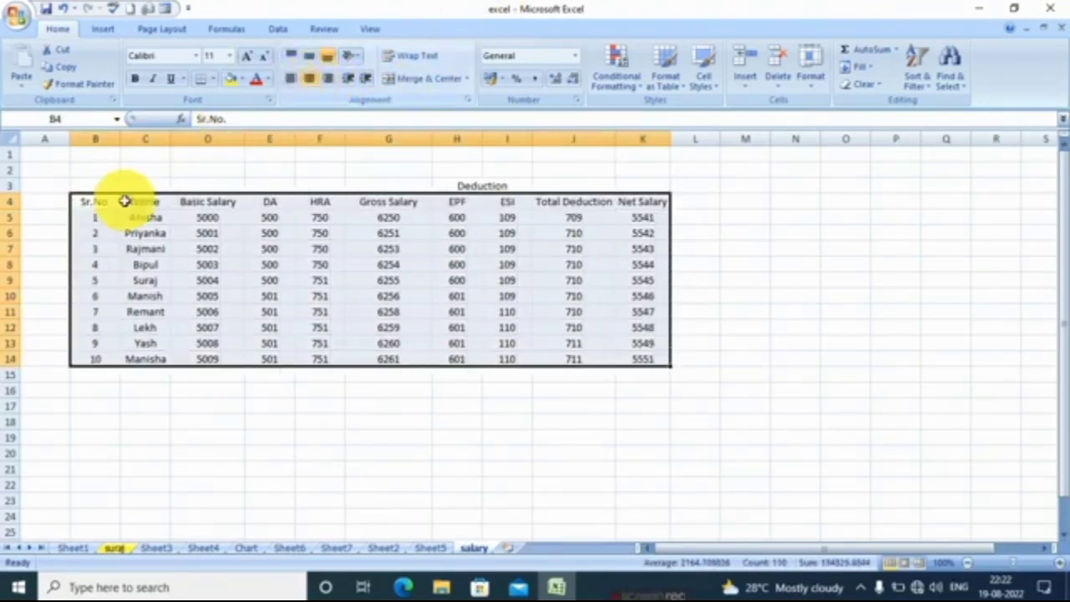
Step: Make the column headings in B4:K4 and the Deduction heading in H3 bold
click(84, 205)
key(shift+Right)
key(shift+Right)
key(shift+Right)
key(shift+Right)
key(shift+Right)
key(shift+Right)
key(shift+Right)
key(shift+Right)
key(shift+Right)
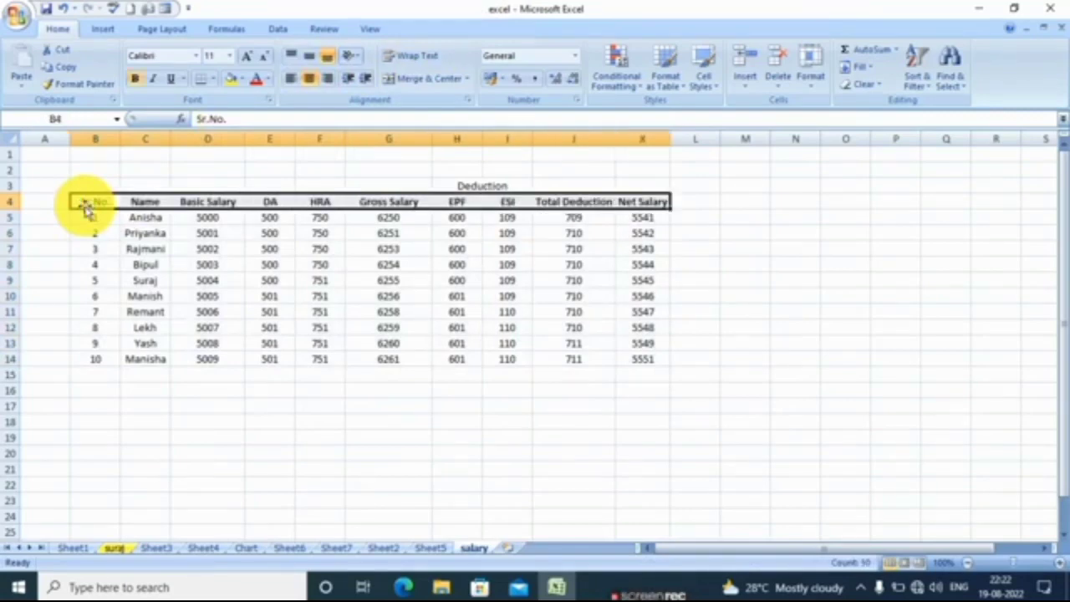
click(449, 182)
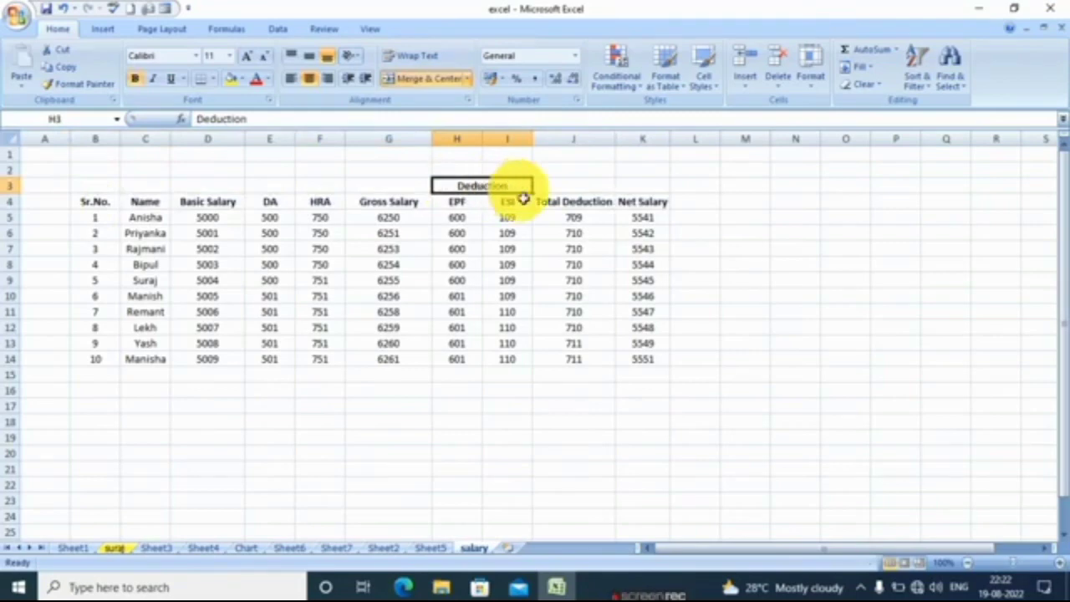
Step: Try to apply a thick box border around the salary table B3:K14
click(115, 187)
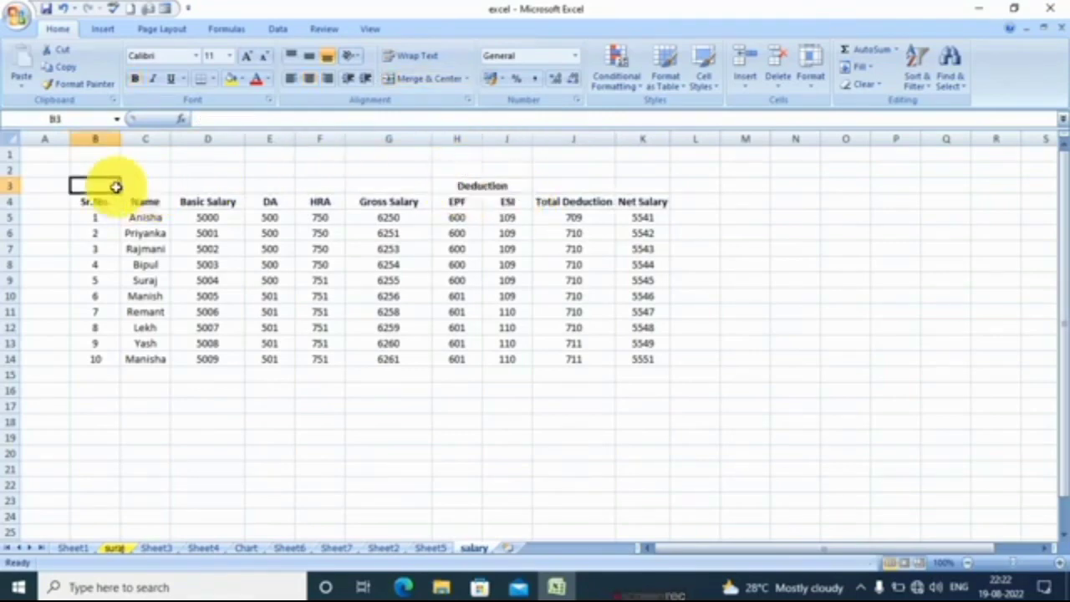
key(shift+Right)
key(shift+Right)
key(shift+Right)
key(shift+Right)
key(shift+Right)
key(shift+Right)
key(shift+Right)
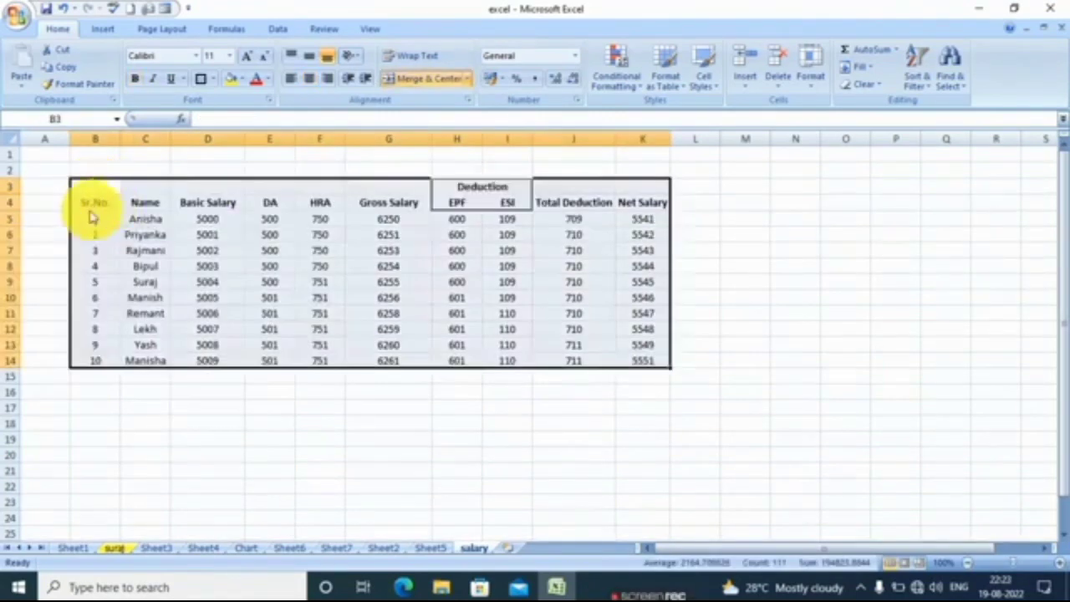
click(91, 206)
Step: Apply all borders to the salary table B3:K14
click(87, 185)
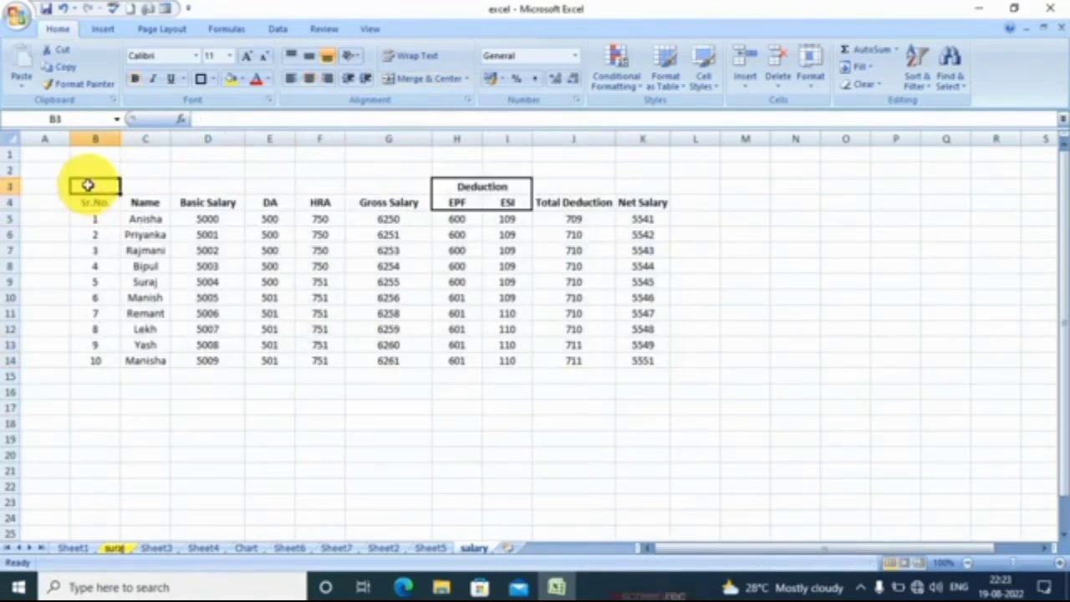
key(shift+Right)
key(shift+Right)
key(shift+Right)
key(shift+Right)
key(shift+Right)
key(shift+Right)
key(shift+Right)
key(shift+Right)
key(shift+Right)
key(shift+Down)
key(shift+Down)
key(shift+Down)
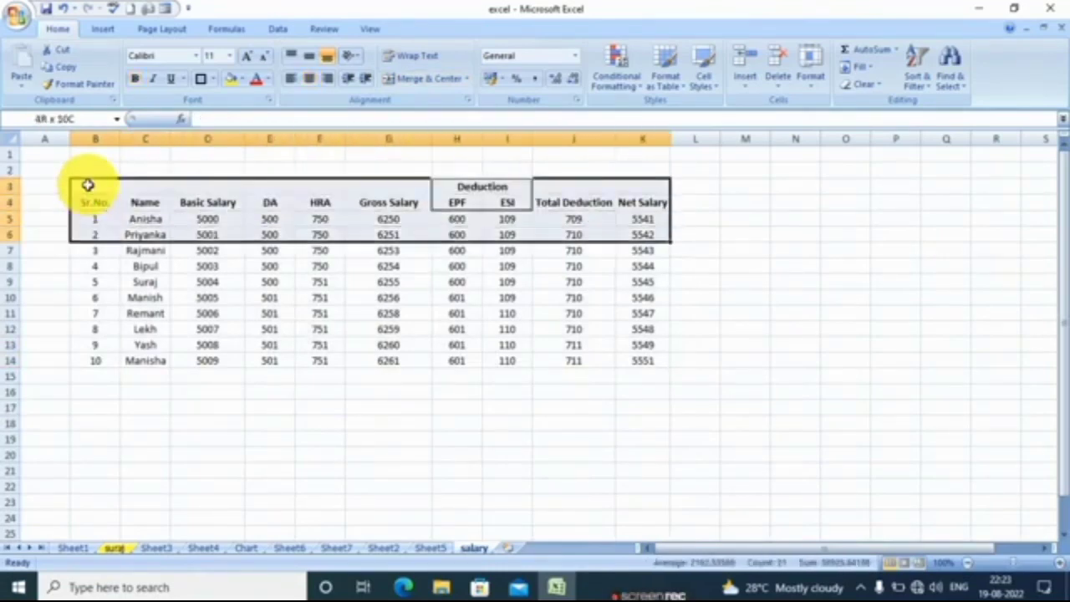
key(shift+Down)
key(shift+Down)
key(shift+Down)
key(shift+Down)
key(shift+Down)
key(shift+Down)
key(shift+Down)
key(shift+Down)
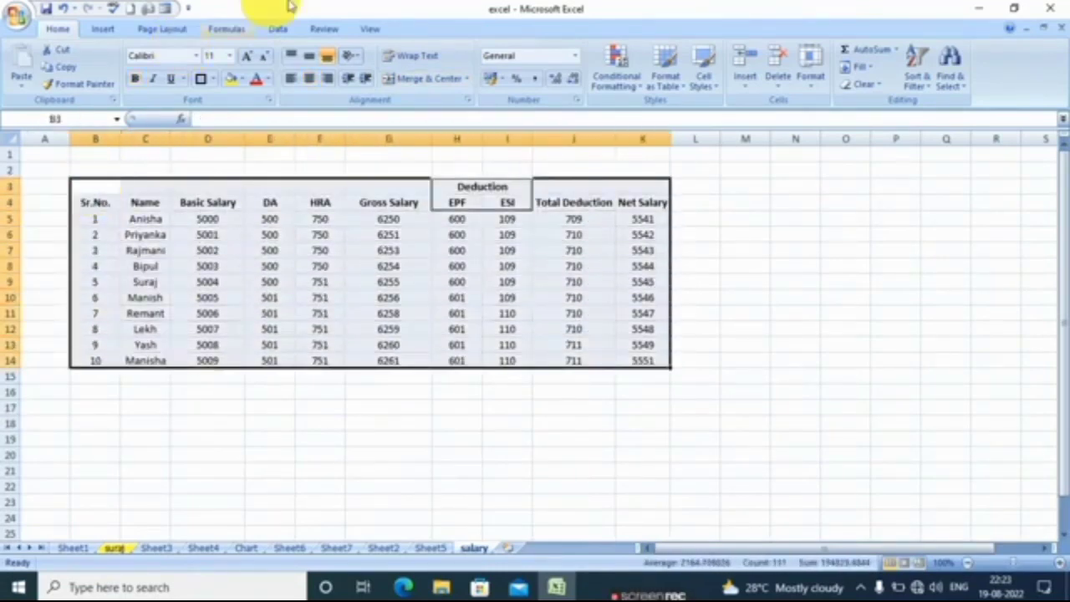
click(216, 80)
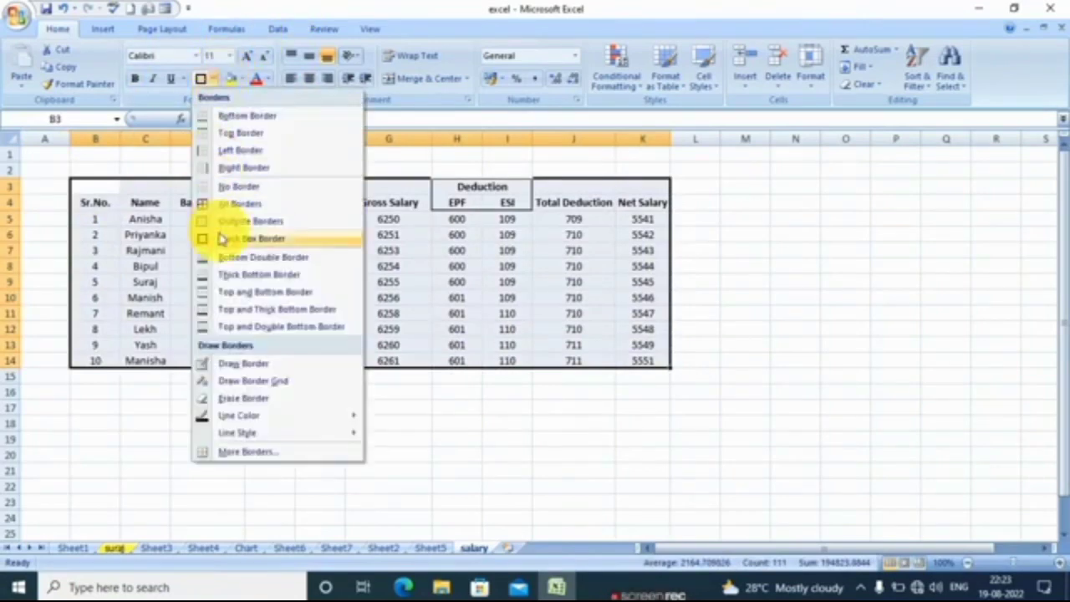
click(218, 204)
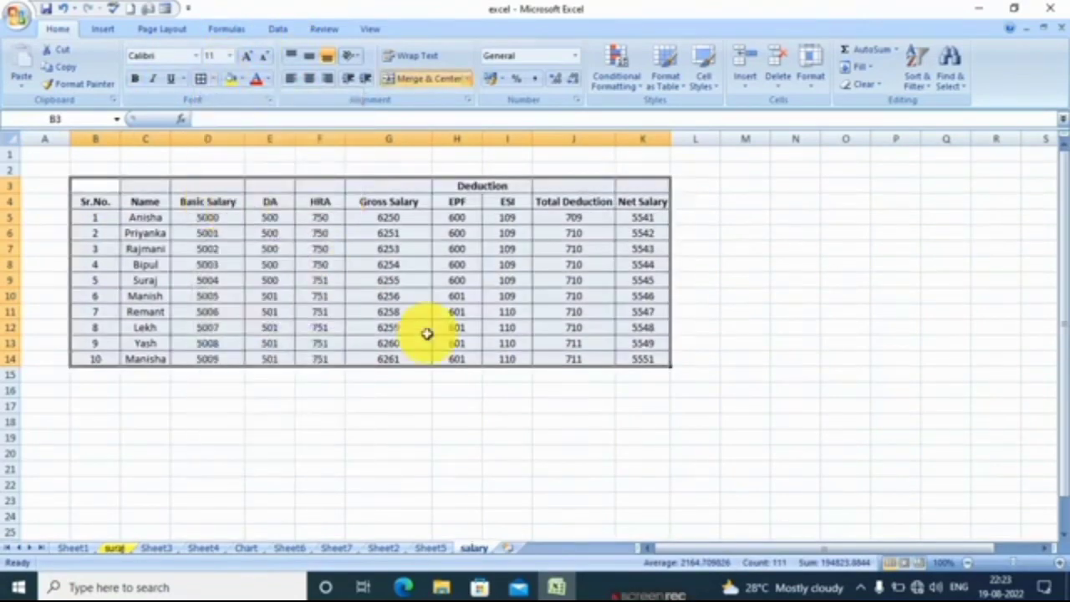
click(425, 330)
click(416, 451)
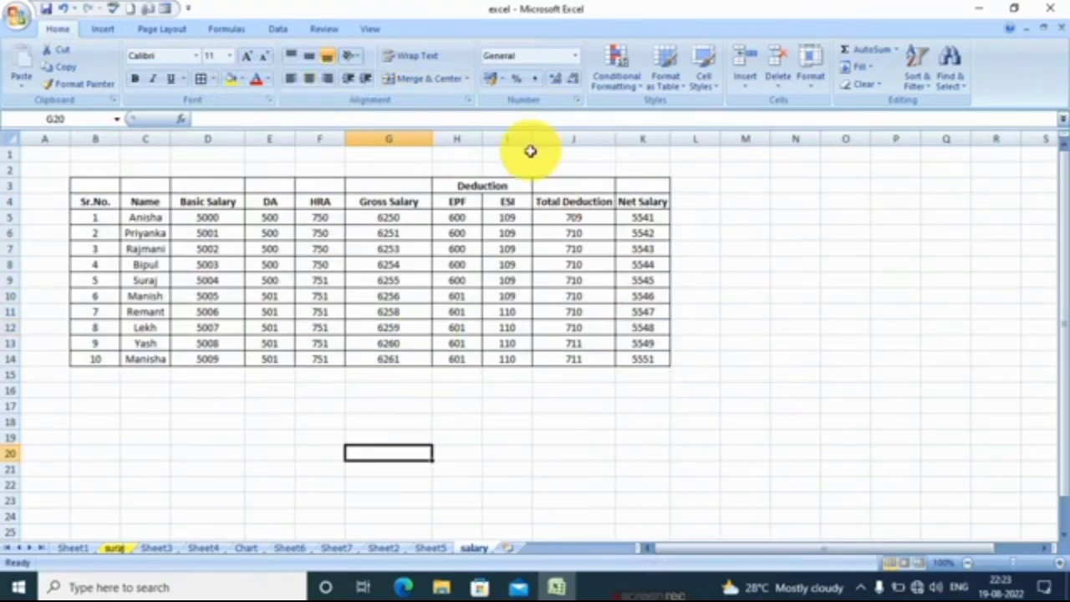
Step: Widen the ESI, Net Salary, HRA, DA, Basic Salary and Sr.No. columns slightly
drag(530, 136, 547, 139)
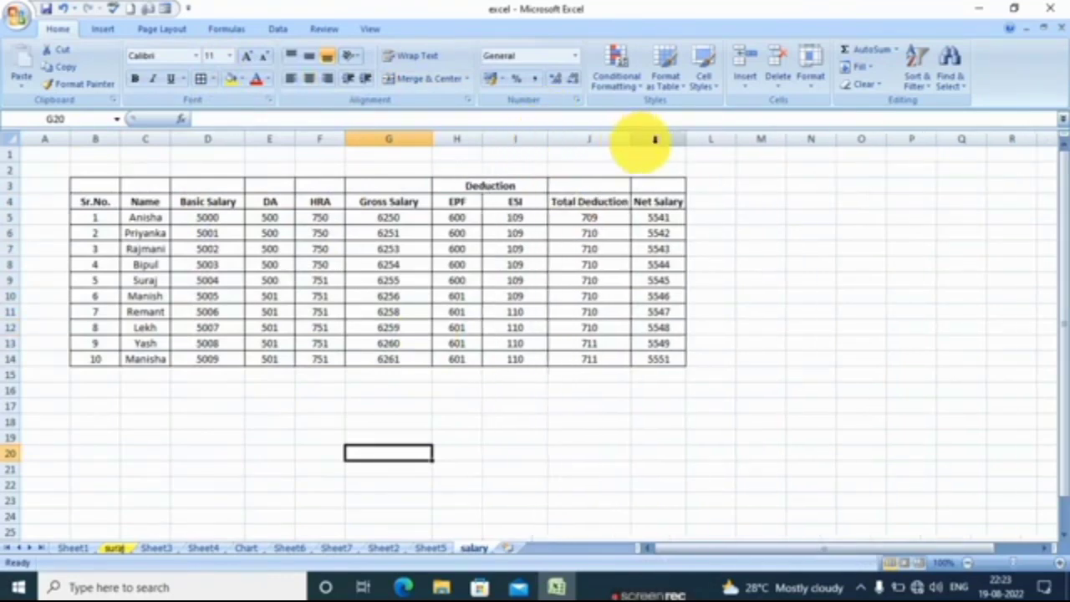
drag(682, 142, 706, 141)
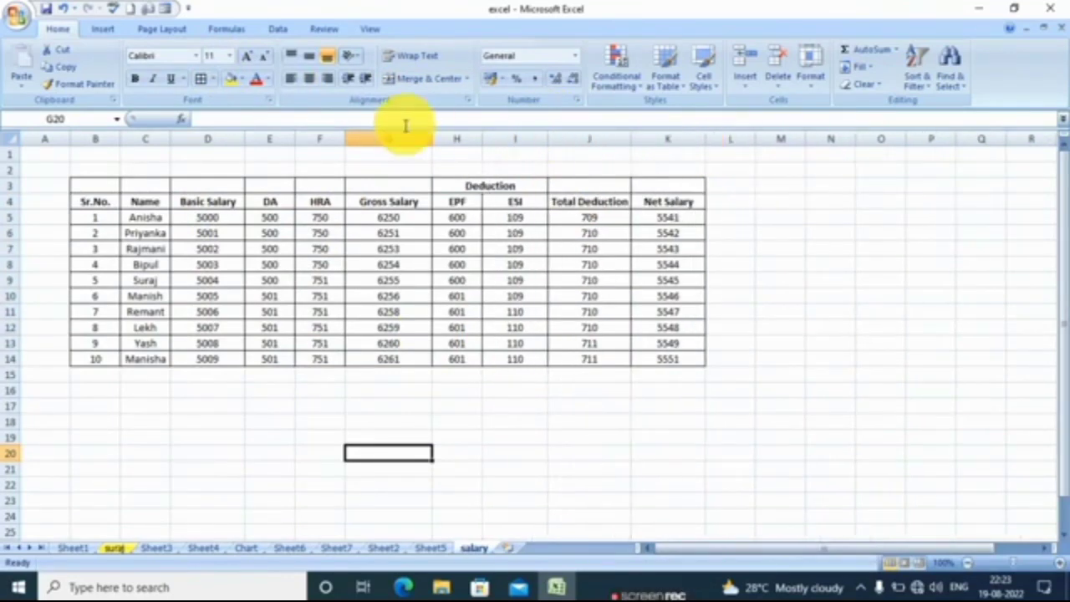
drag(348, 135, 368, 136)
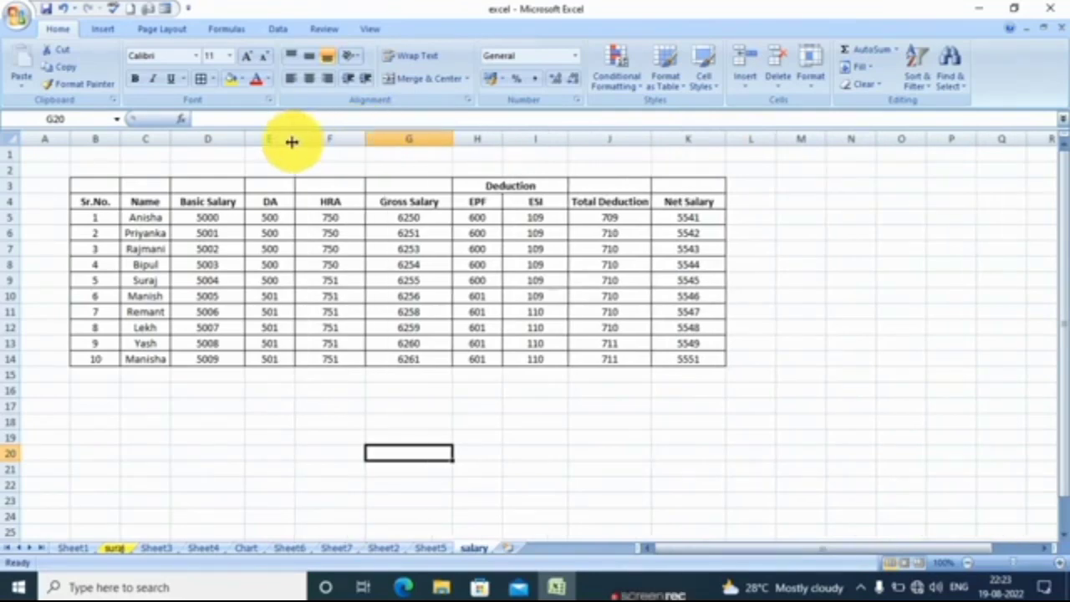
drag(295, 138, 318, 139)
drag(245, 136, 262, 139)
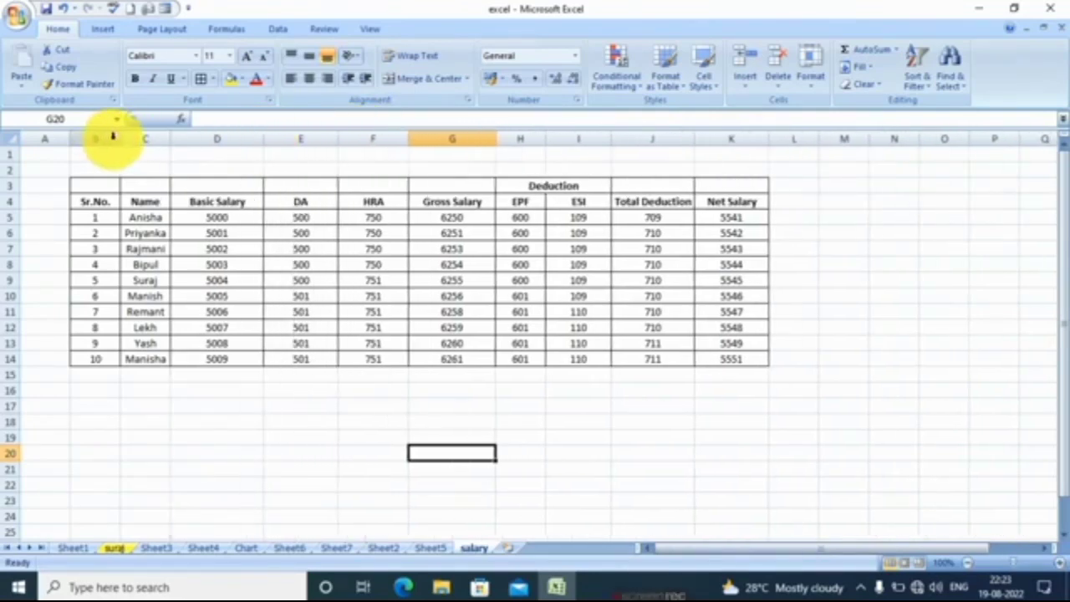
drag(118, 138, 117, 139)
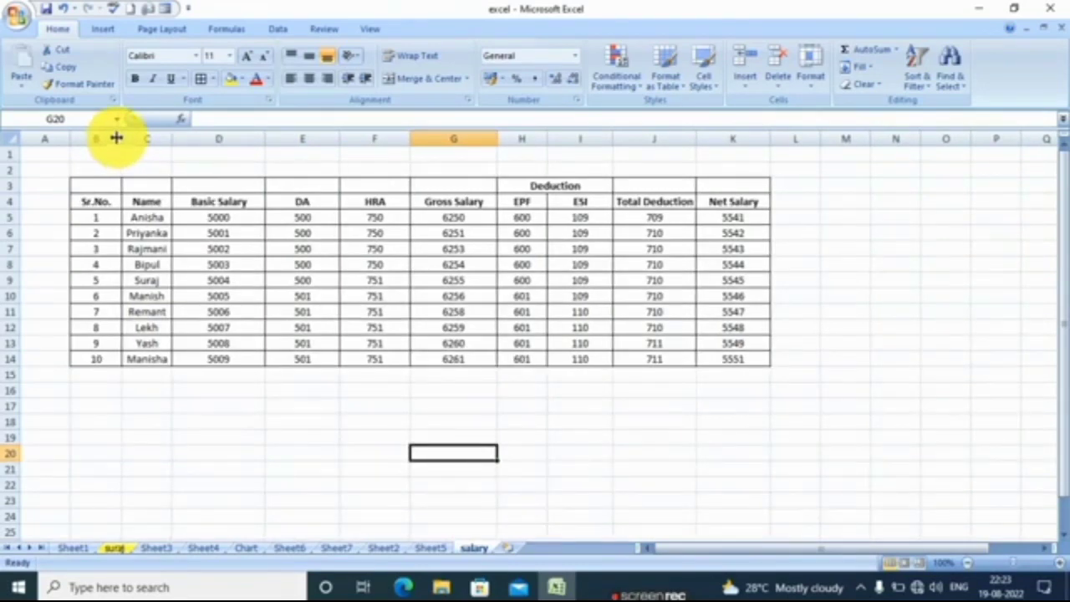
click(53, 138)
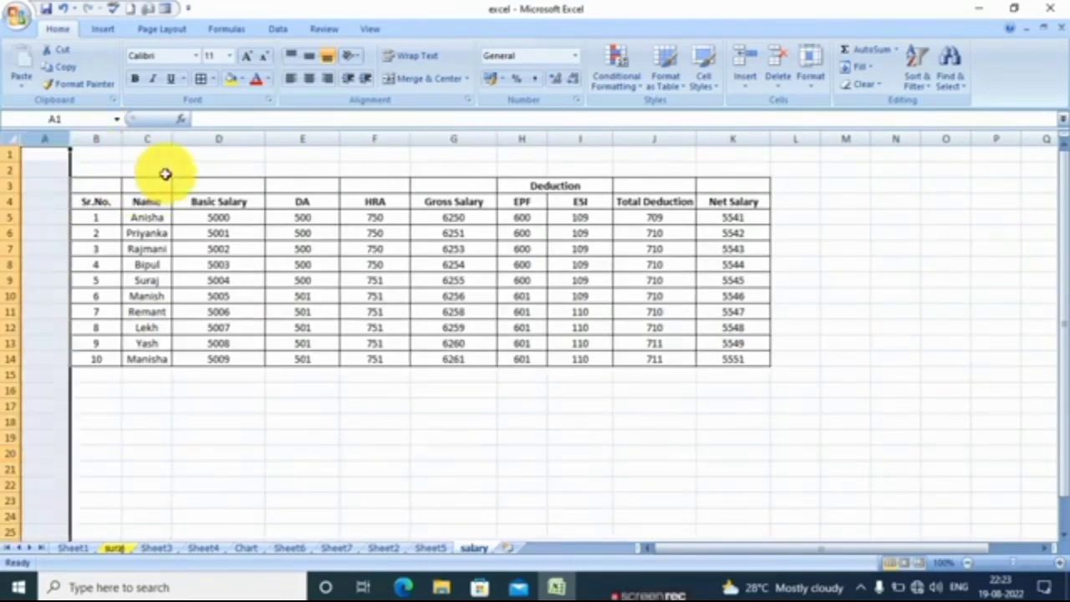
Step: Enter the title Greentak Techanical in D2 above the salary table
click(139, 168)
key(Left)
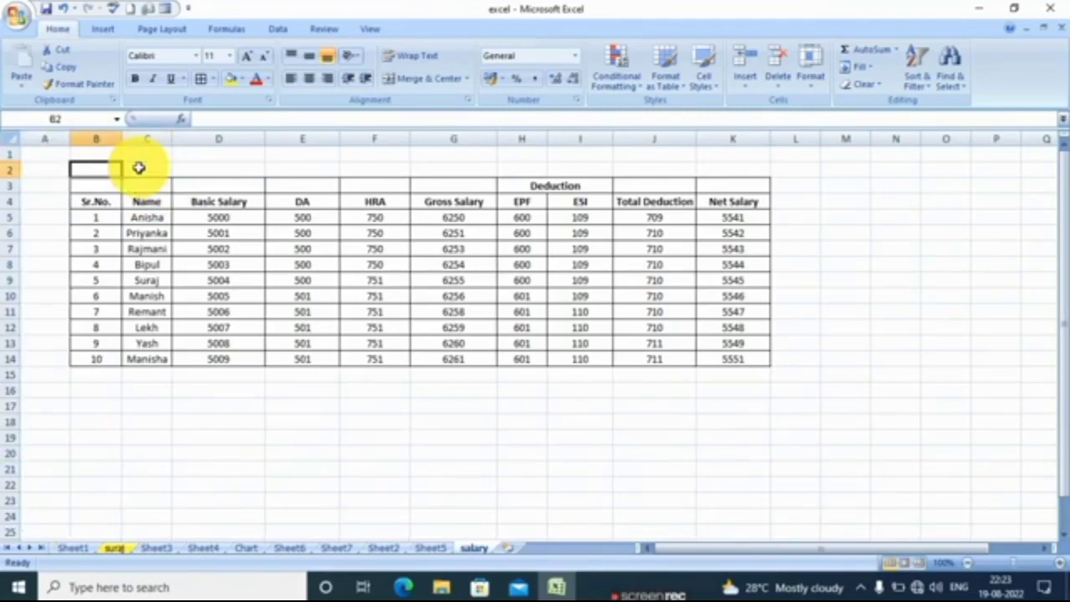
key(Right)
key(Left)
key(Right)
key(Right)
text(G)
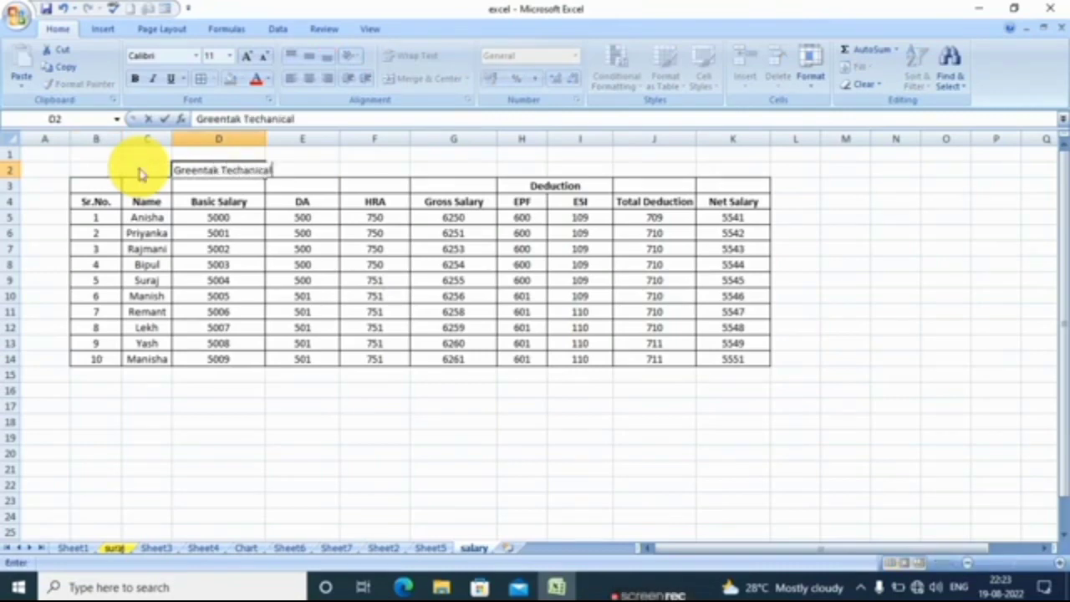
click(201, 233)
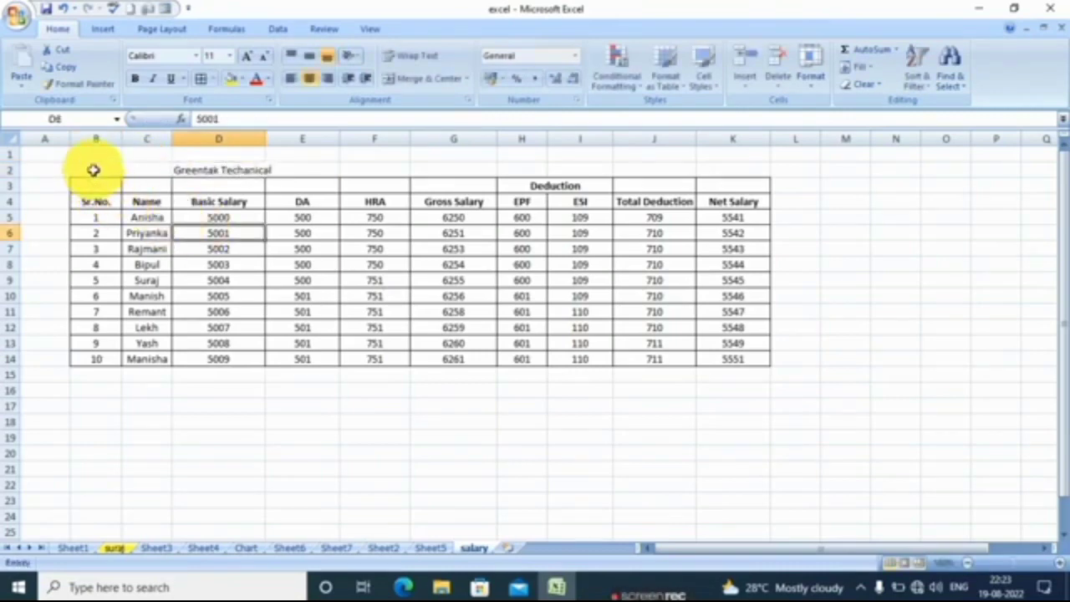
click(94, 170)
key(shift+Right)
key(shift+Right)
key(shift+Right)
key(shift+Right)
key(shift+Right)
key(shift+Right)
key(shift+Right)
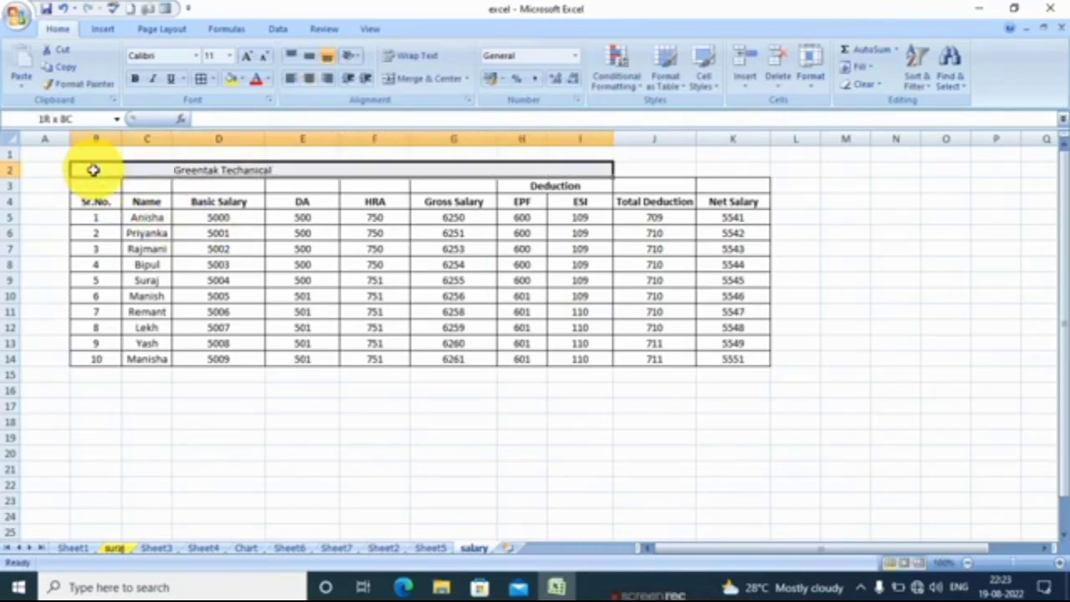
key(shift+Right)
key(shift+Right)
key(shift+Right)
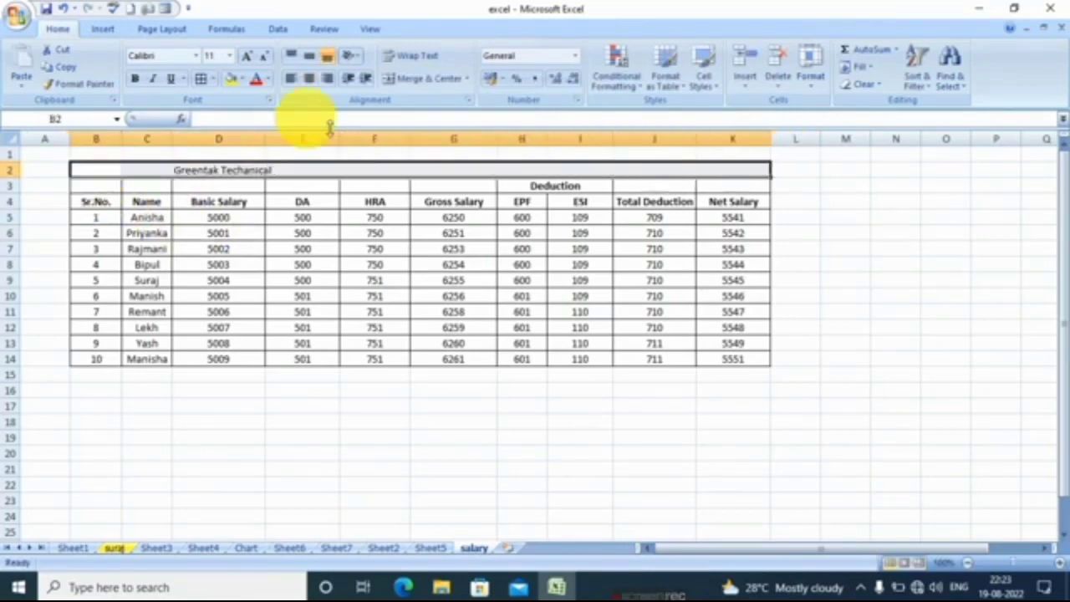
click(297, 173)
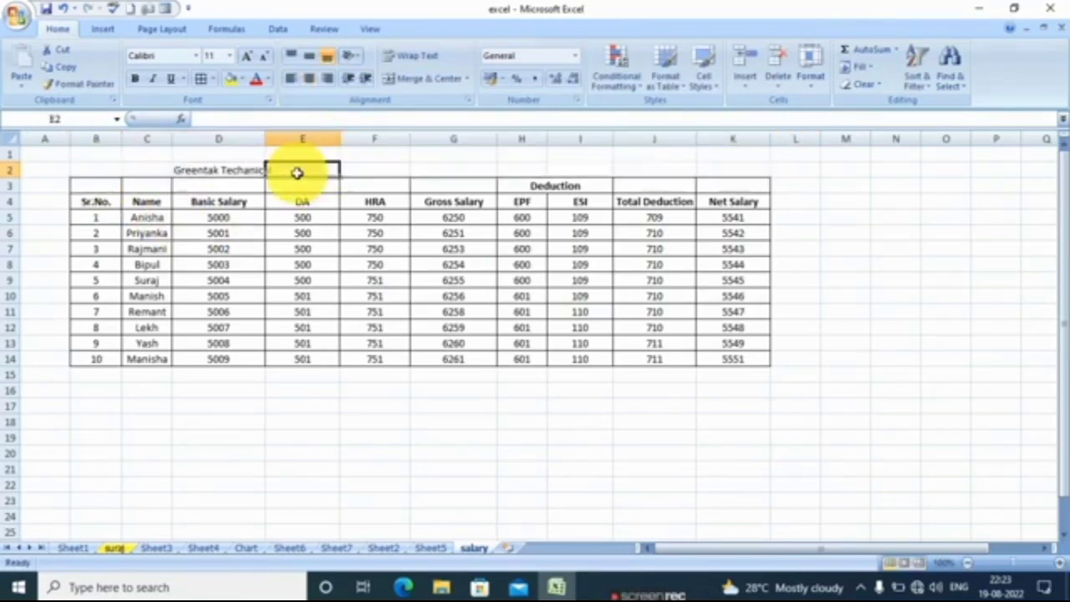
click(210, 171)
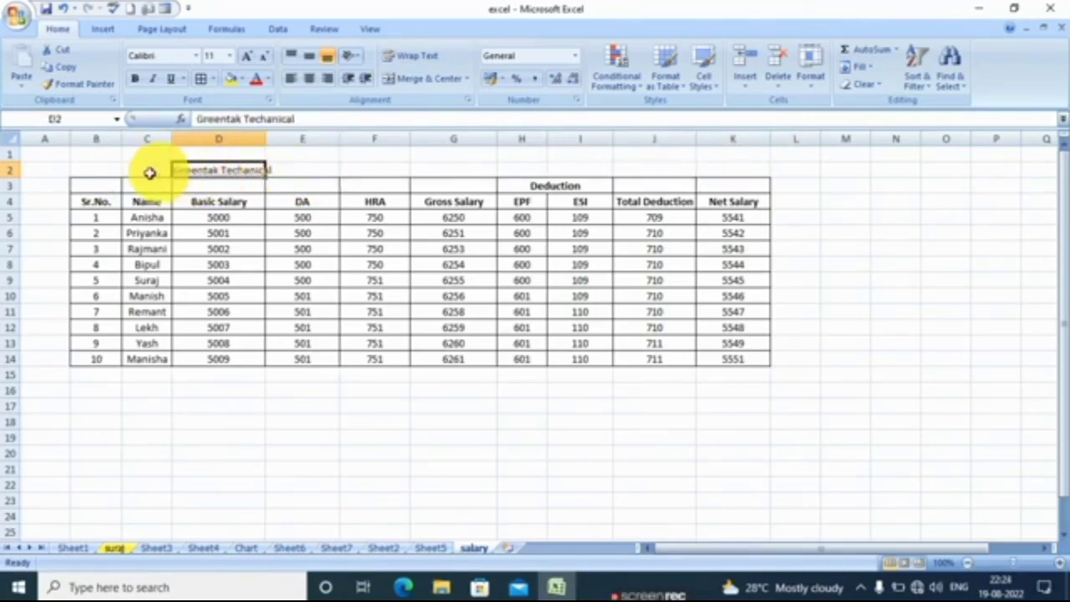
Step: Merge and center the company title across B2:K2 and set its font size to 22
click(109, 171)
key(shift+Right)
key(shift+Right)
key(shift+Right)
key(shift+Right)
key(shift+Right)
key(shift+Right)
key(shift+Right)
key(shift+Right)
key(shift+Right)
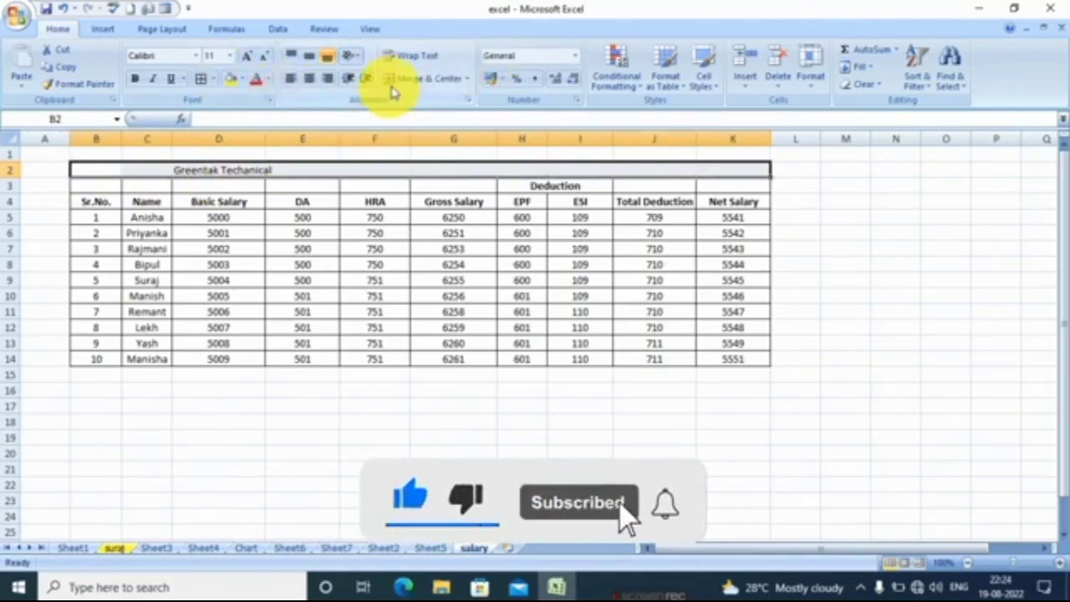
click(447, 81)
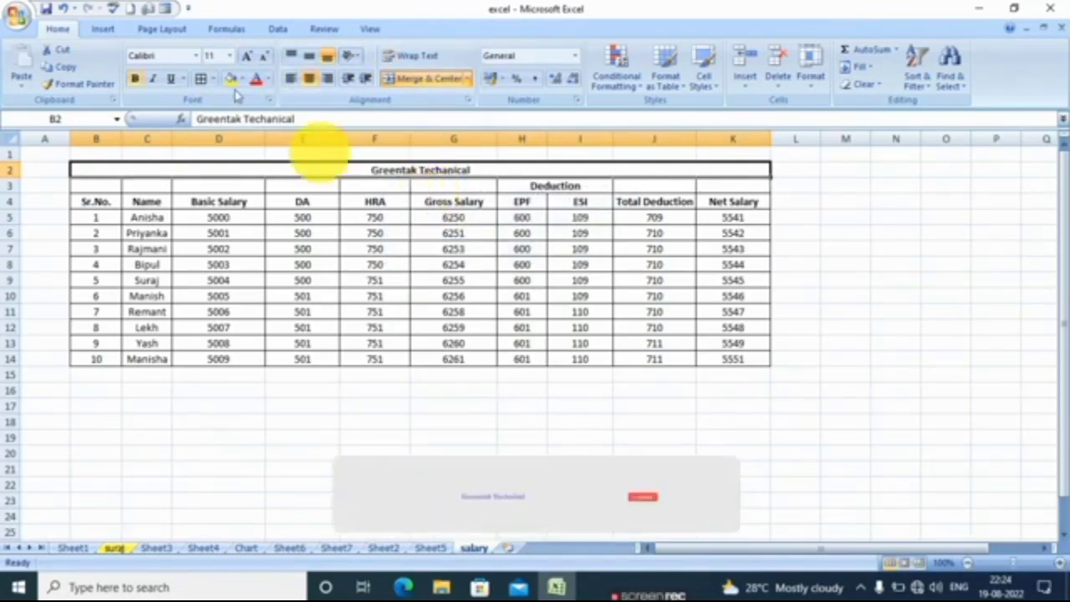
click(231, 61)
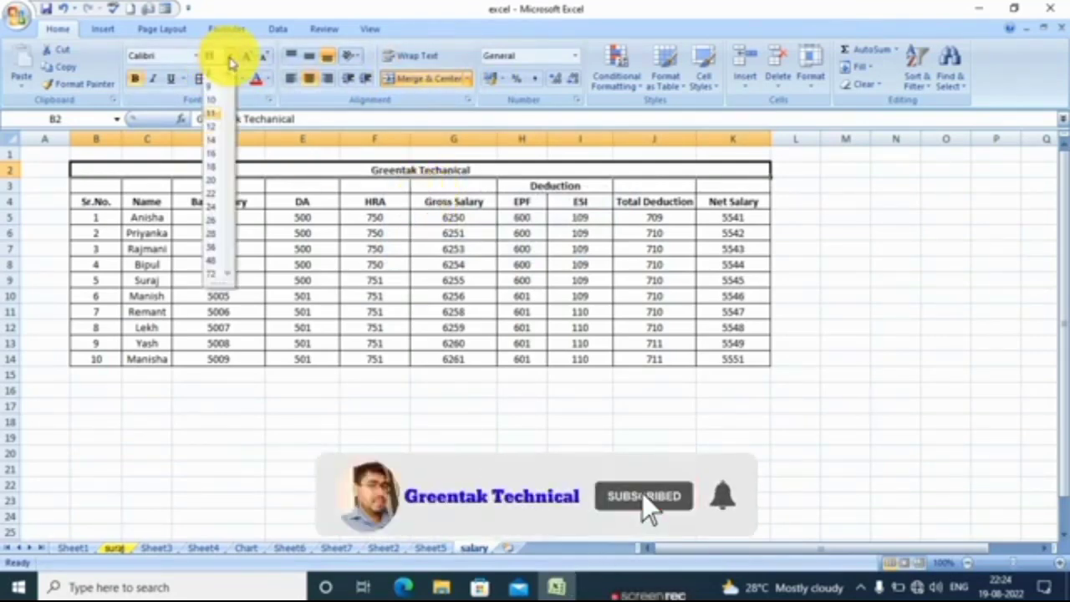
click(215, 193)
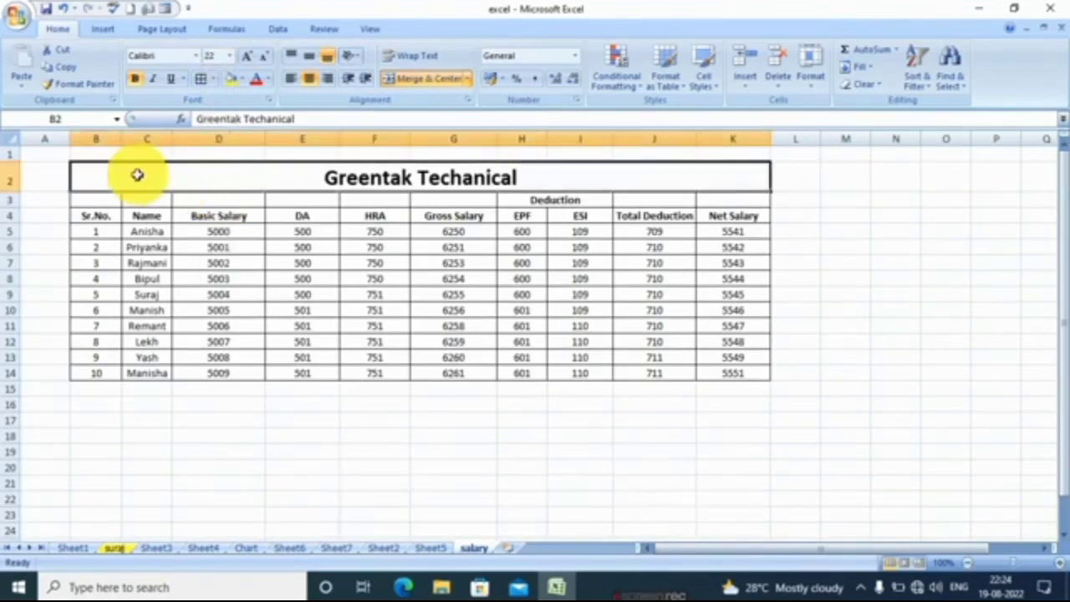
Step: Remove all borders from the merged title cell B2:K2
click(267, 252)
click(145, 167)
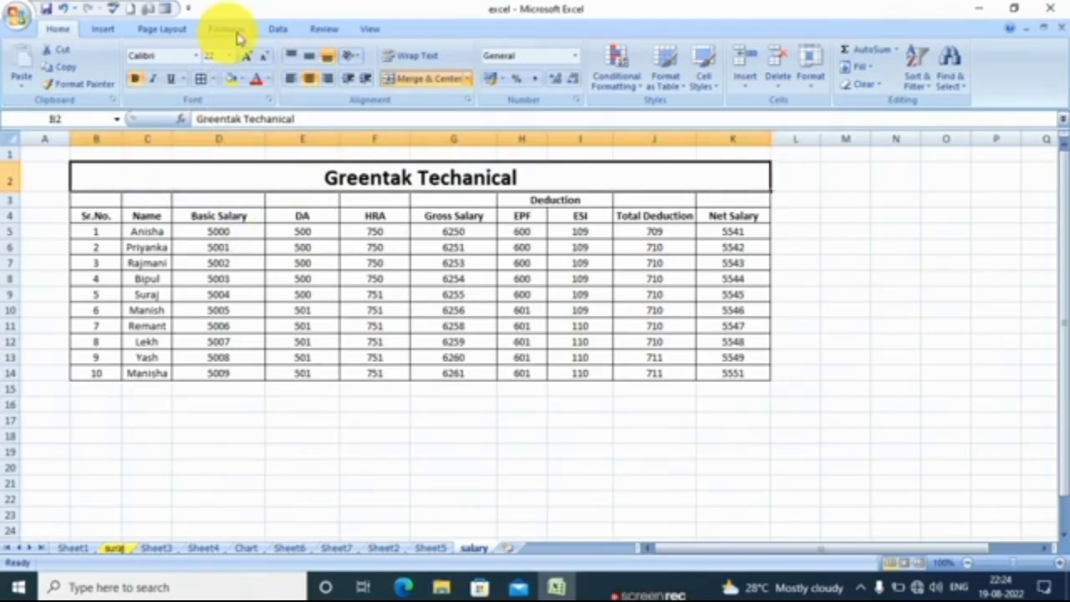
click(214, 81)
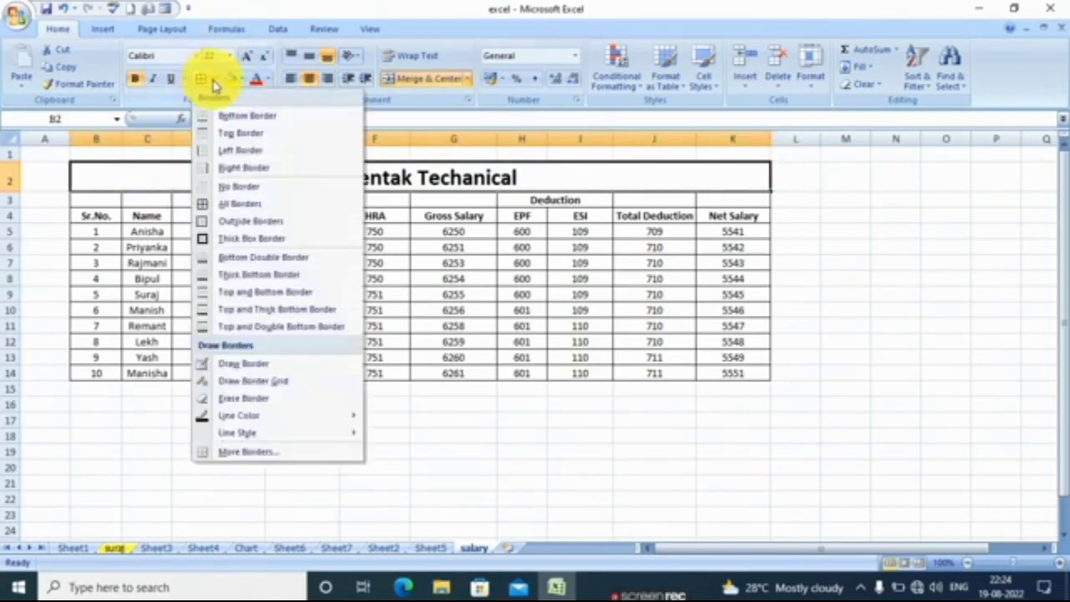
click(223, 192)
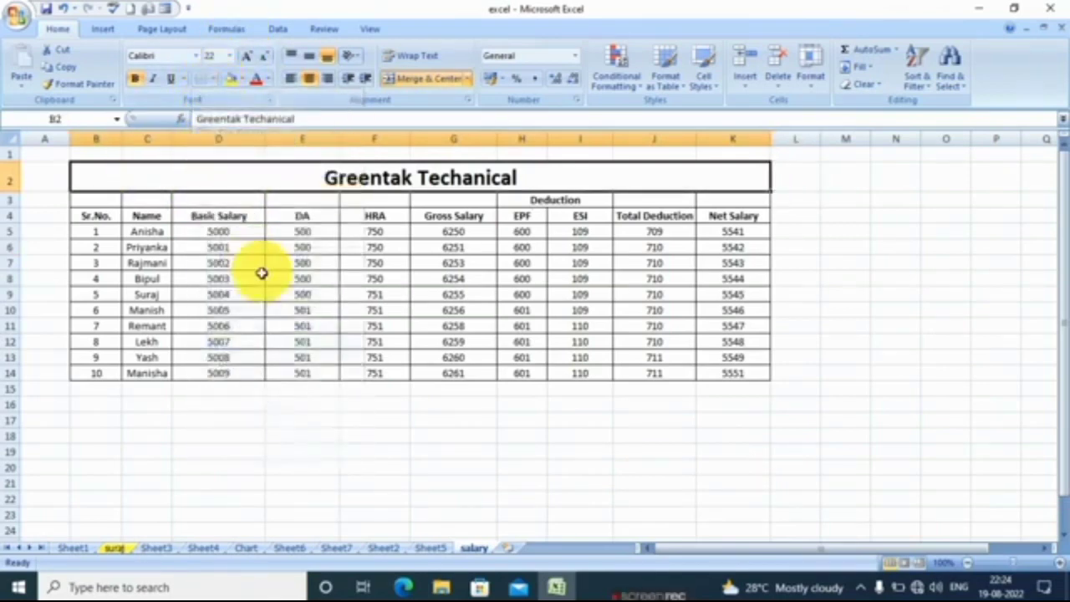
click(262, 274)
Step: Apply all borders to the Deduction heading row B3:K3 beneath the title
click(157, 174)
key(shift+Down)
key(shift+Down)
key(shift+Down)
key(shift+Down)
key(shift+Down)
key(shift+Down)
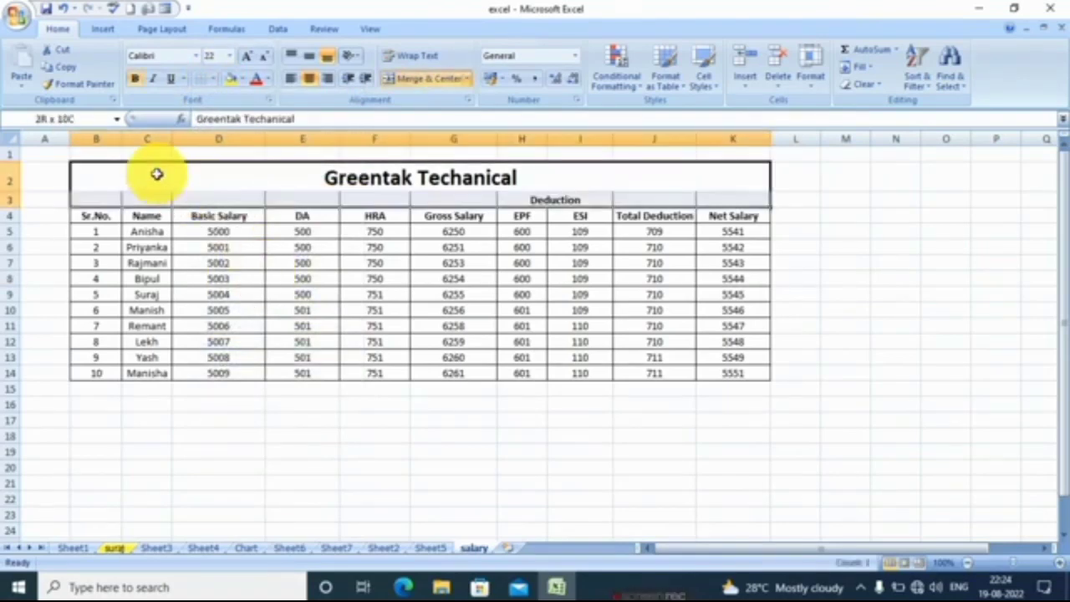
key(Down)
key(Down)
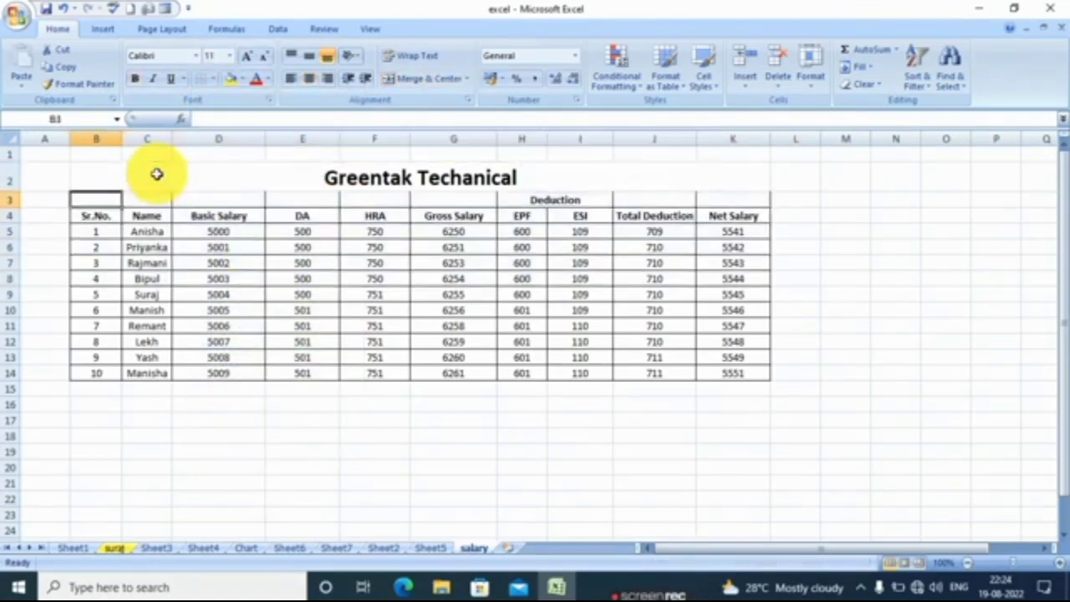
key(shift+Right)
key(shift+Right)
key(shift+Right)
key(shift+Right)
key(shift+Right)
key(shift+Right)
key(shift+Right)
key(shift+Right)
key(shift+Right)
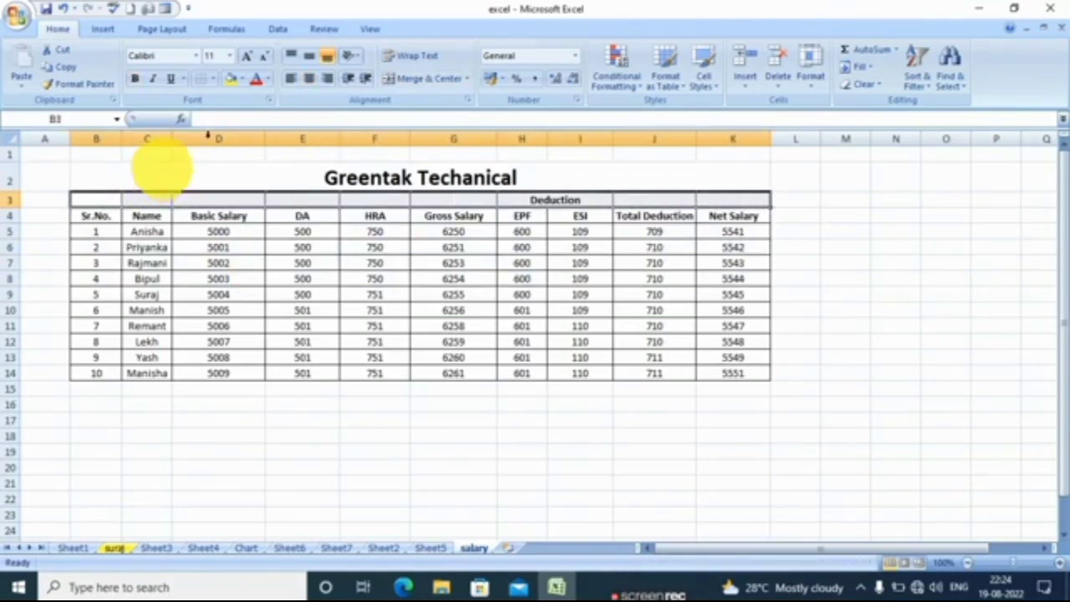
click(215, 81)
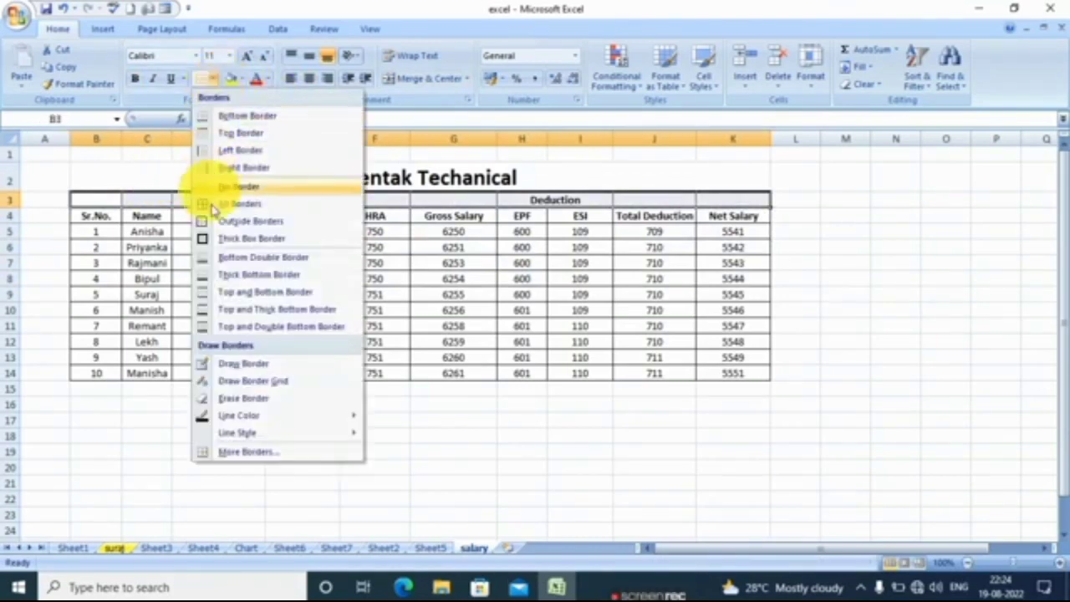
click(215, 206)
click(251, 298)
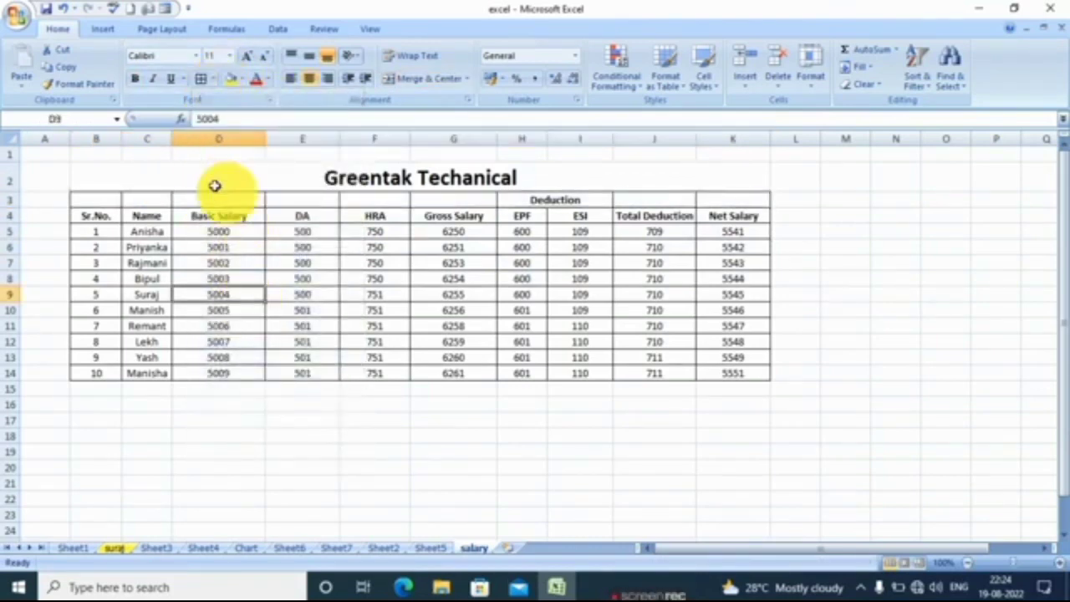
Step: Select the titled salary table B2:K14 and check the sheet in print preview
click(119, 176)
key(shift+Down)
key(shift+Down)
key(shift+Down)
key(shift+Down)
key(shift+Down)
key(shift+Down)
key(shift+Down)
key(shift+Down)
key(shift+Down)
key(shift+Down)
key(shift+Down)
key(shift+Down)
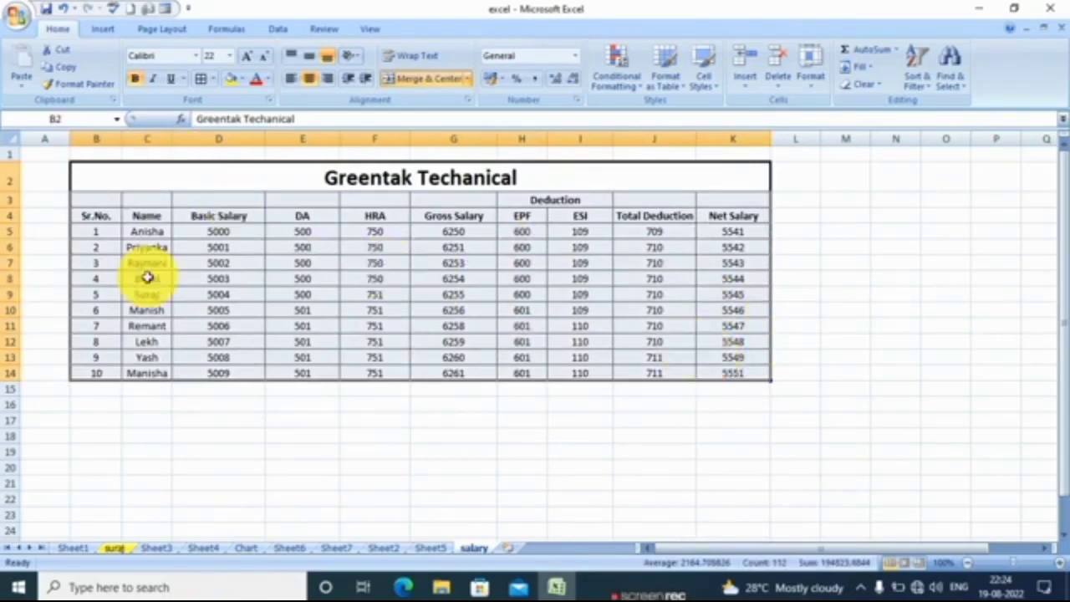
click(16, 15)
mouse_move(76, 194)
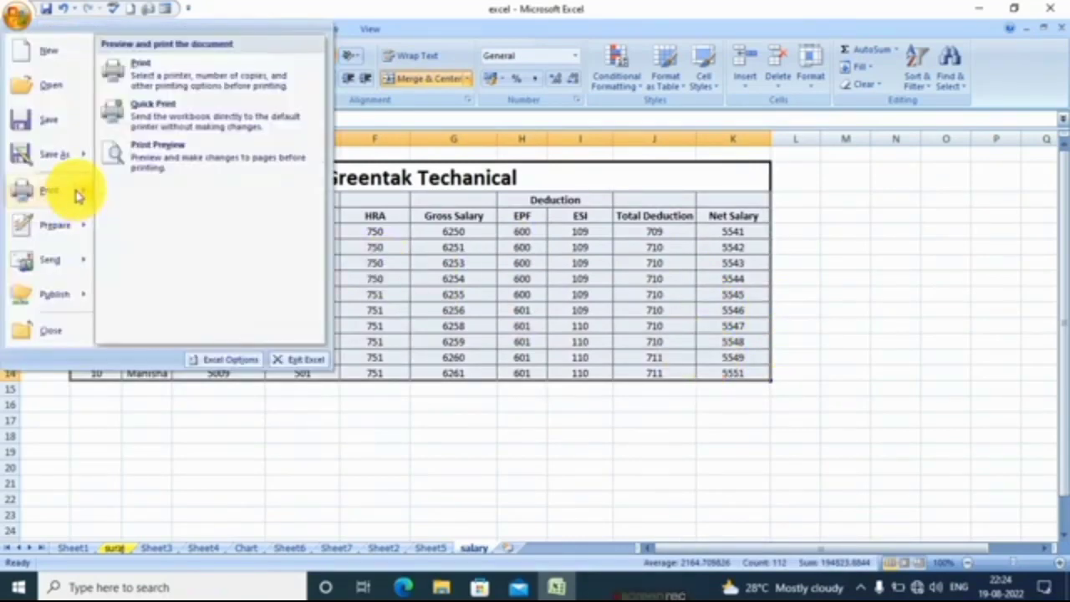
click(202, 154)
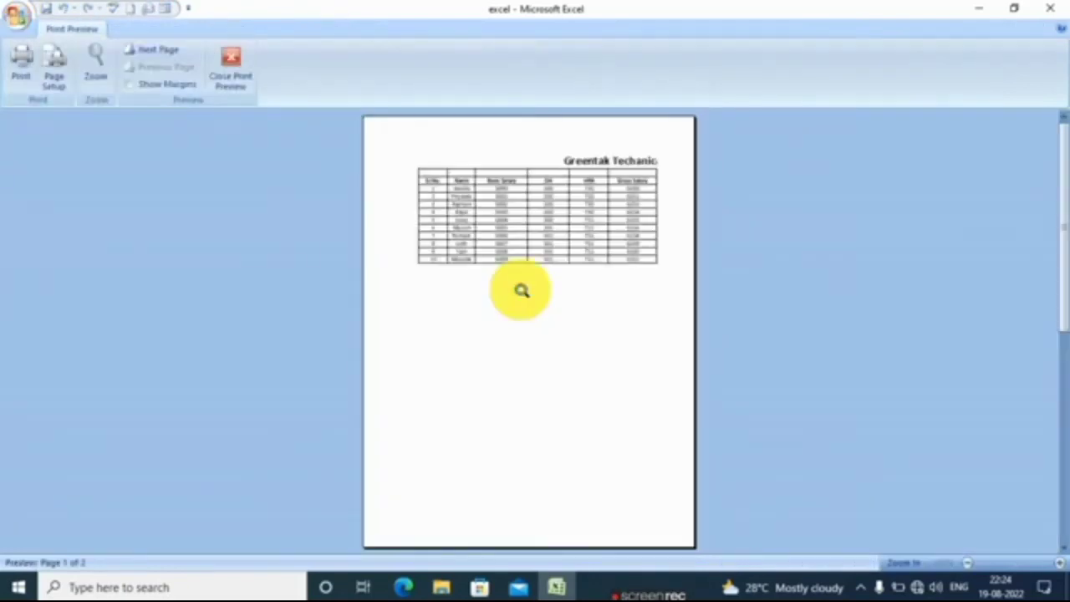
click(521, 290)
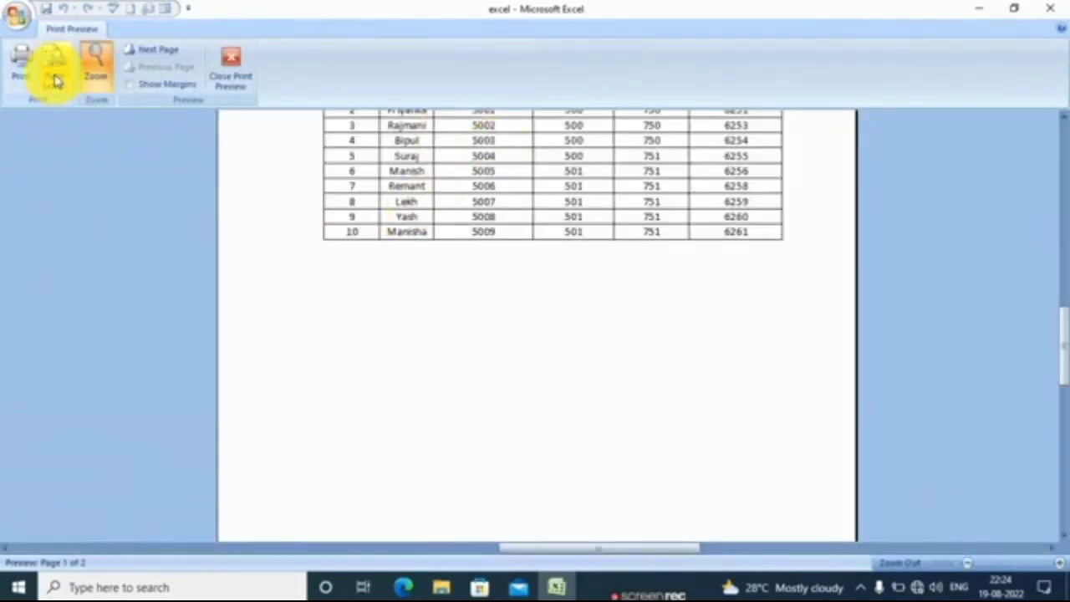
click(485, 254)
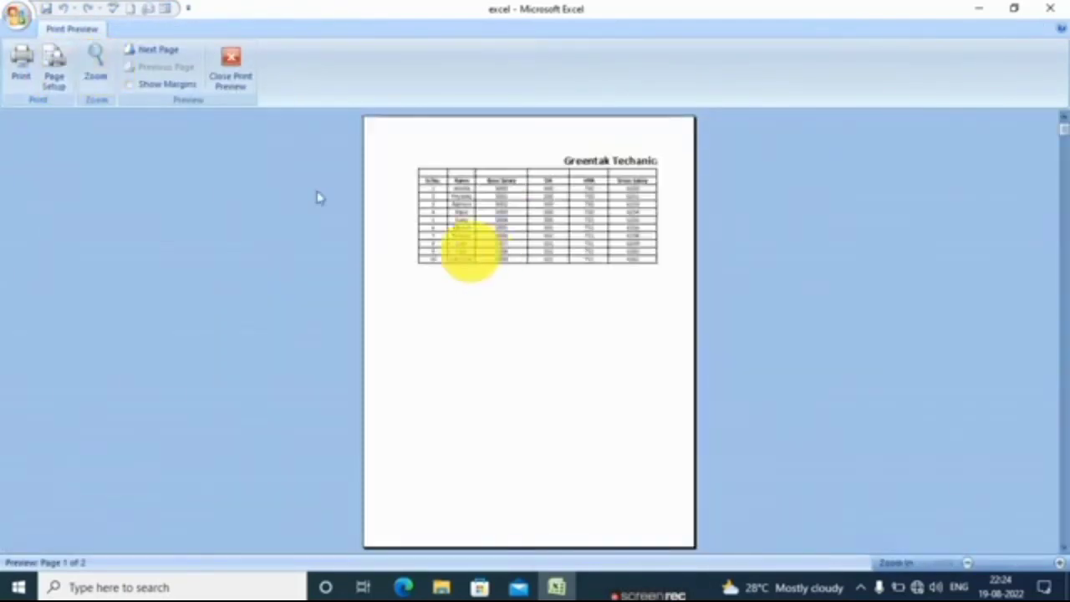
Step: Set the page orientation of the salary sheet to landscape
click(55, 67)
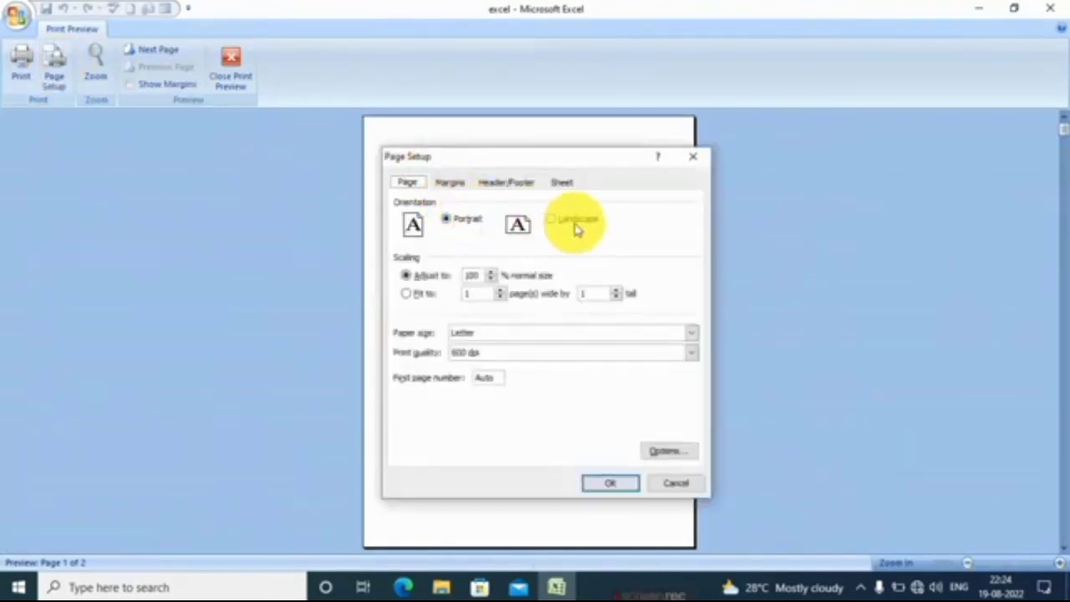
click(610, 482)
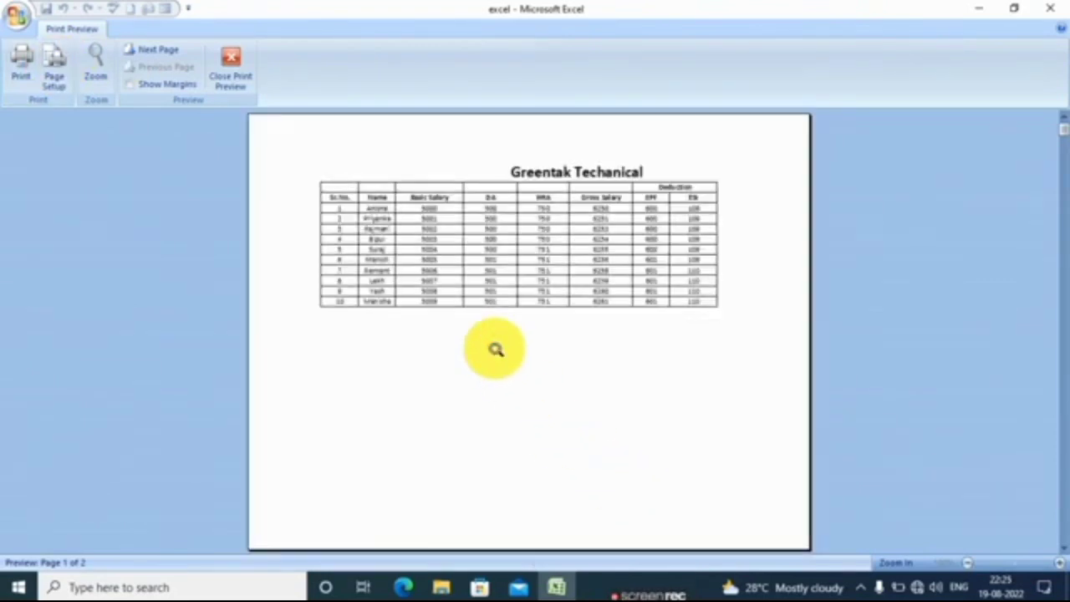
click(494, 351)
click(494, 351)
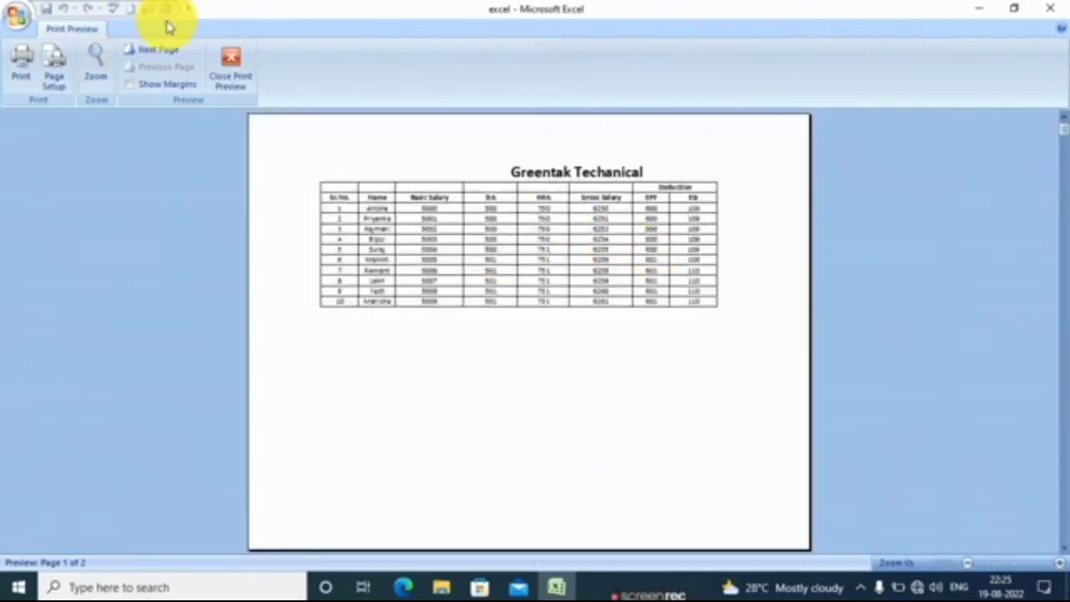
Step: Set the page margins to 0.3 left and right and 0.4 top and bottom
click(55, 65)
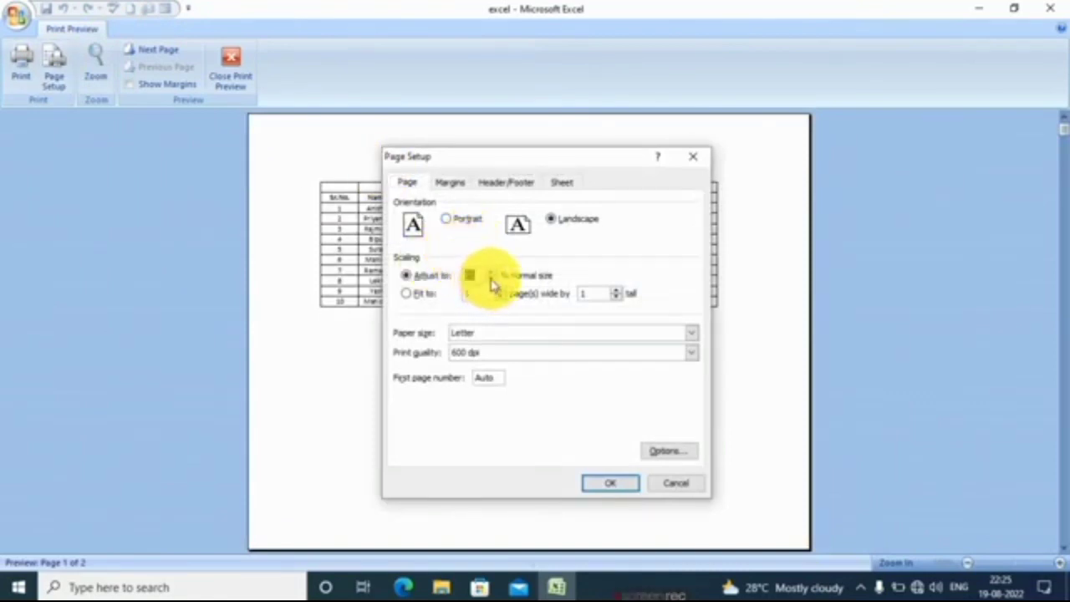
click(445, 184)
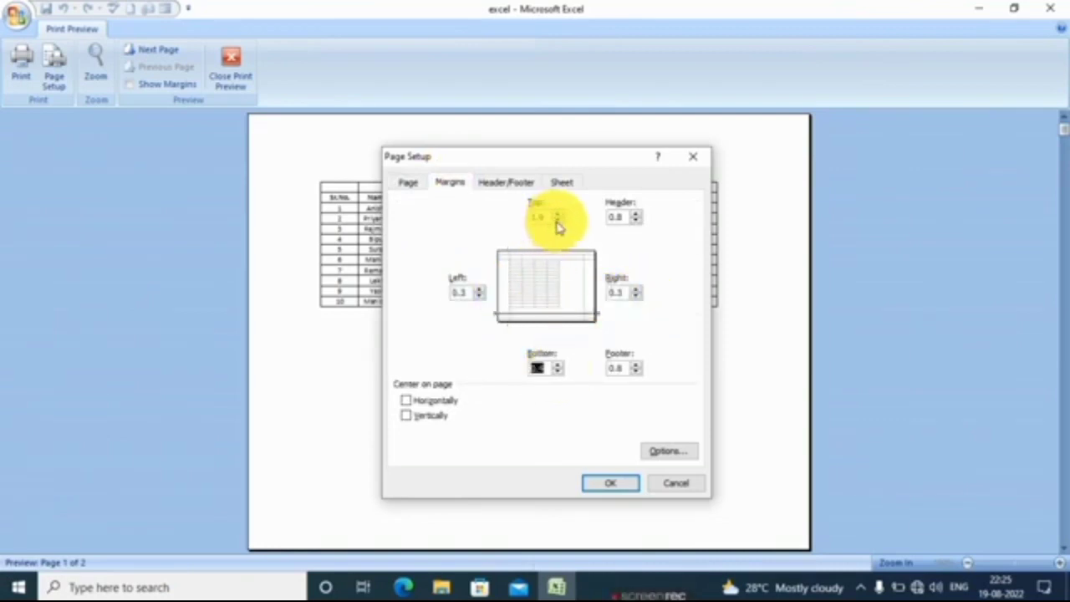
click(610, 483)
click(551, 424)
click(549, 423)
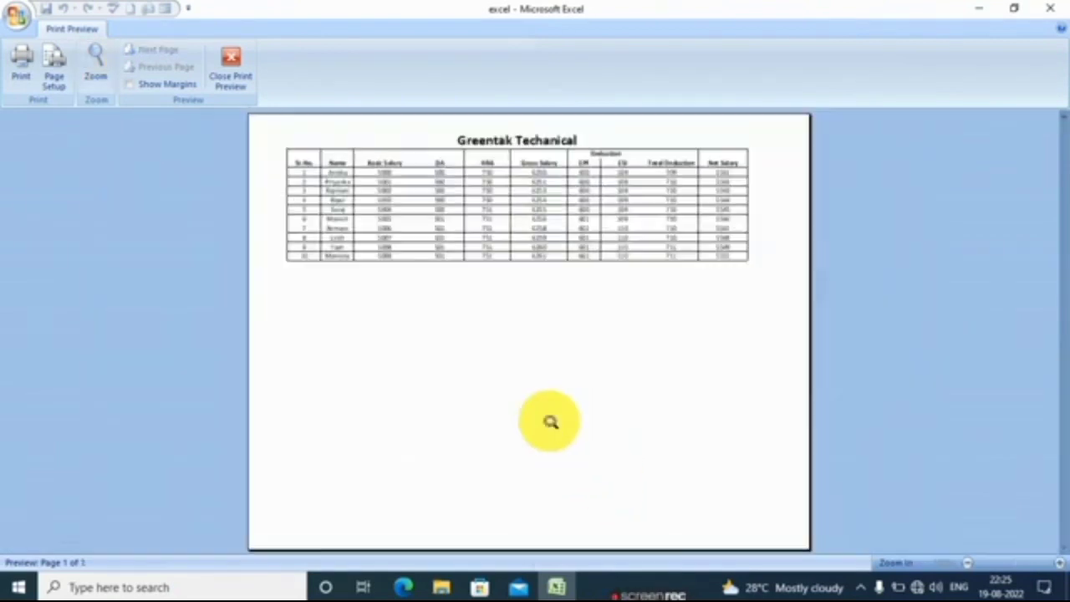
Step: Center the salary sheet horizontally on the page and examine the table in the print preview
click(64, 76)
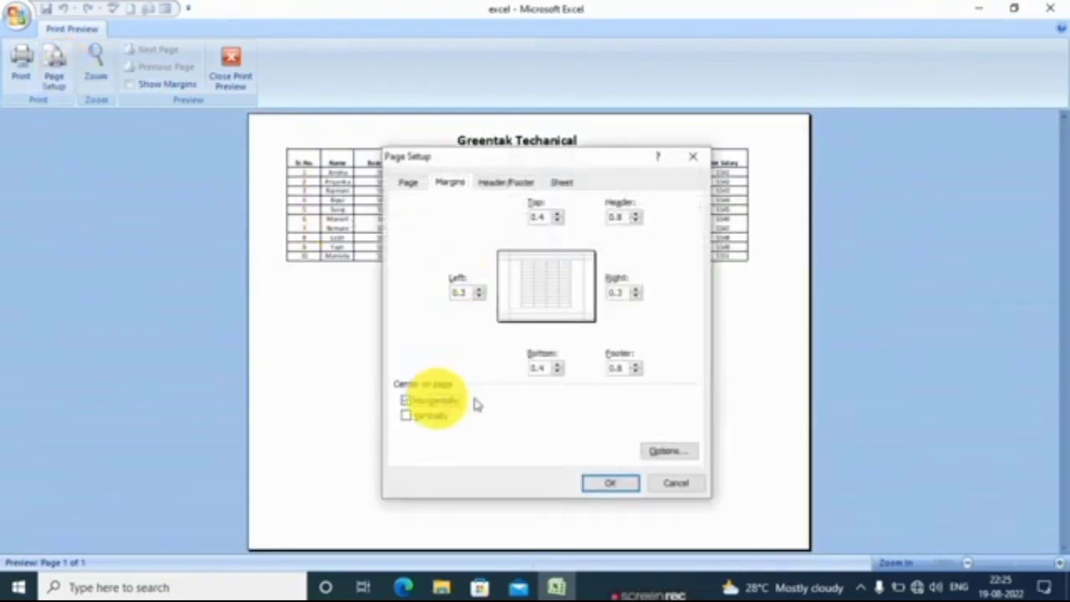
click(607, 481)
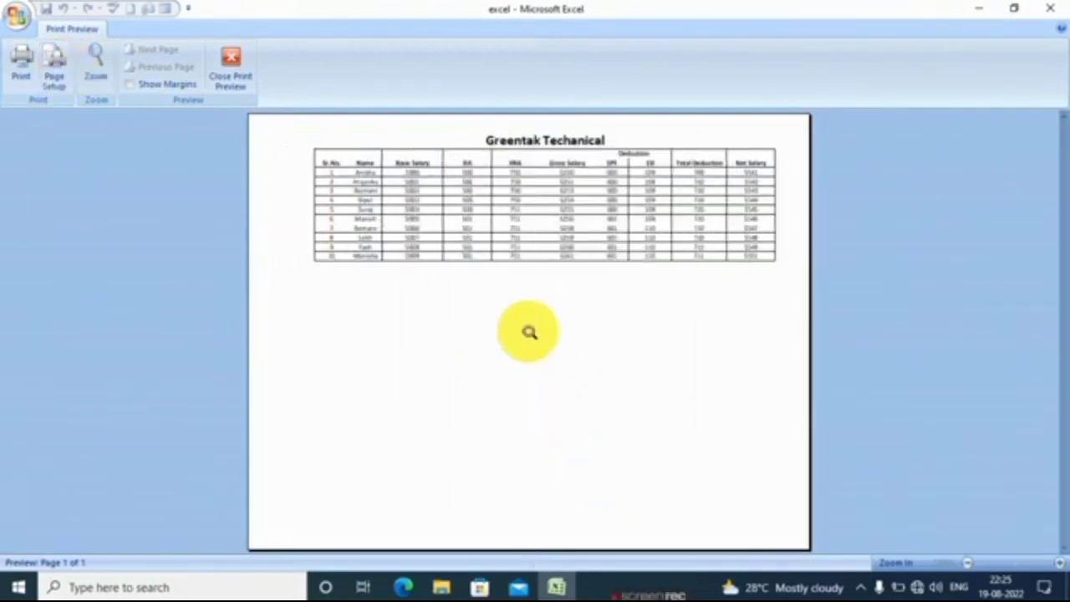
click(527, 333)
click(529, 332)
click(529, 332)
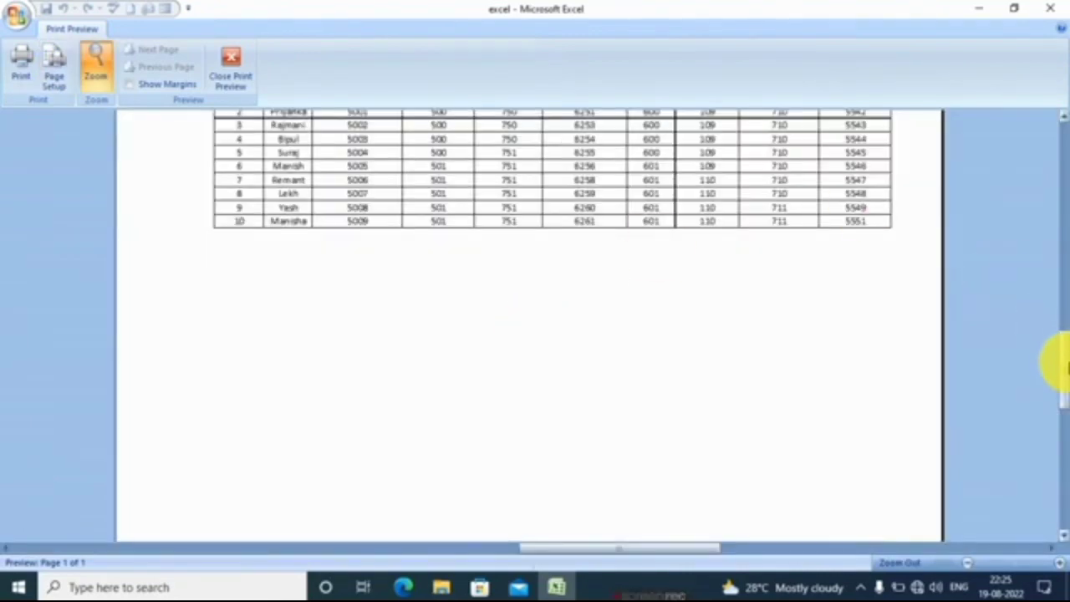
drag(1063, 370, 1052, 272)
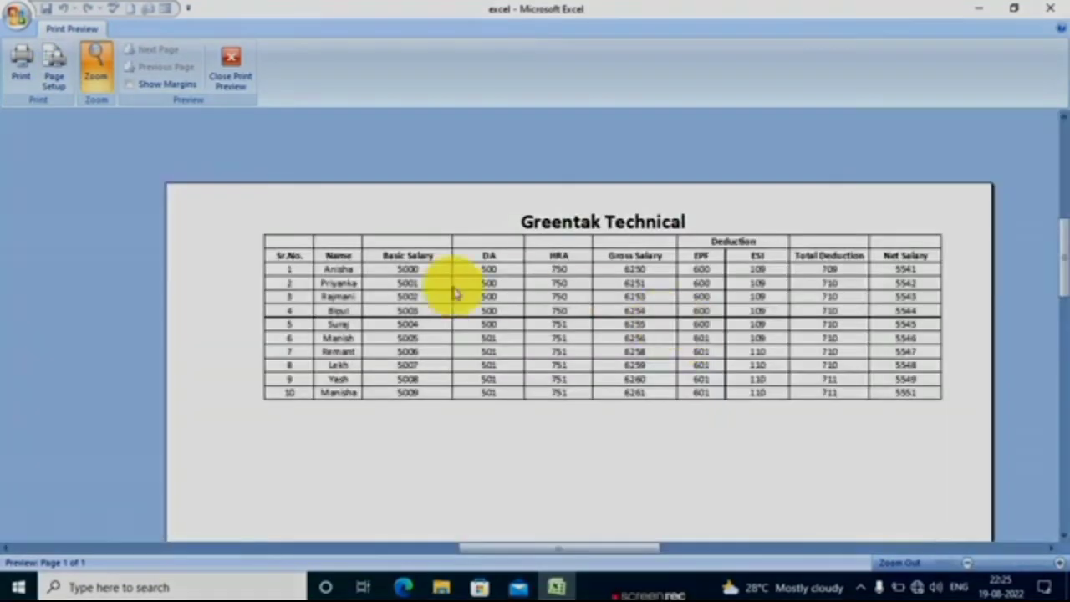